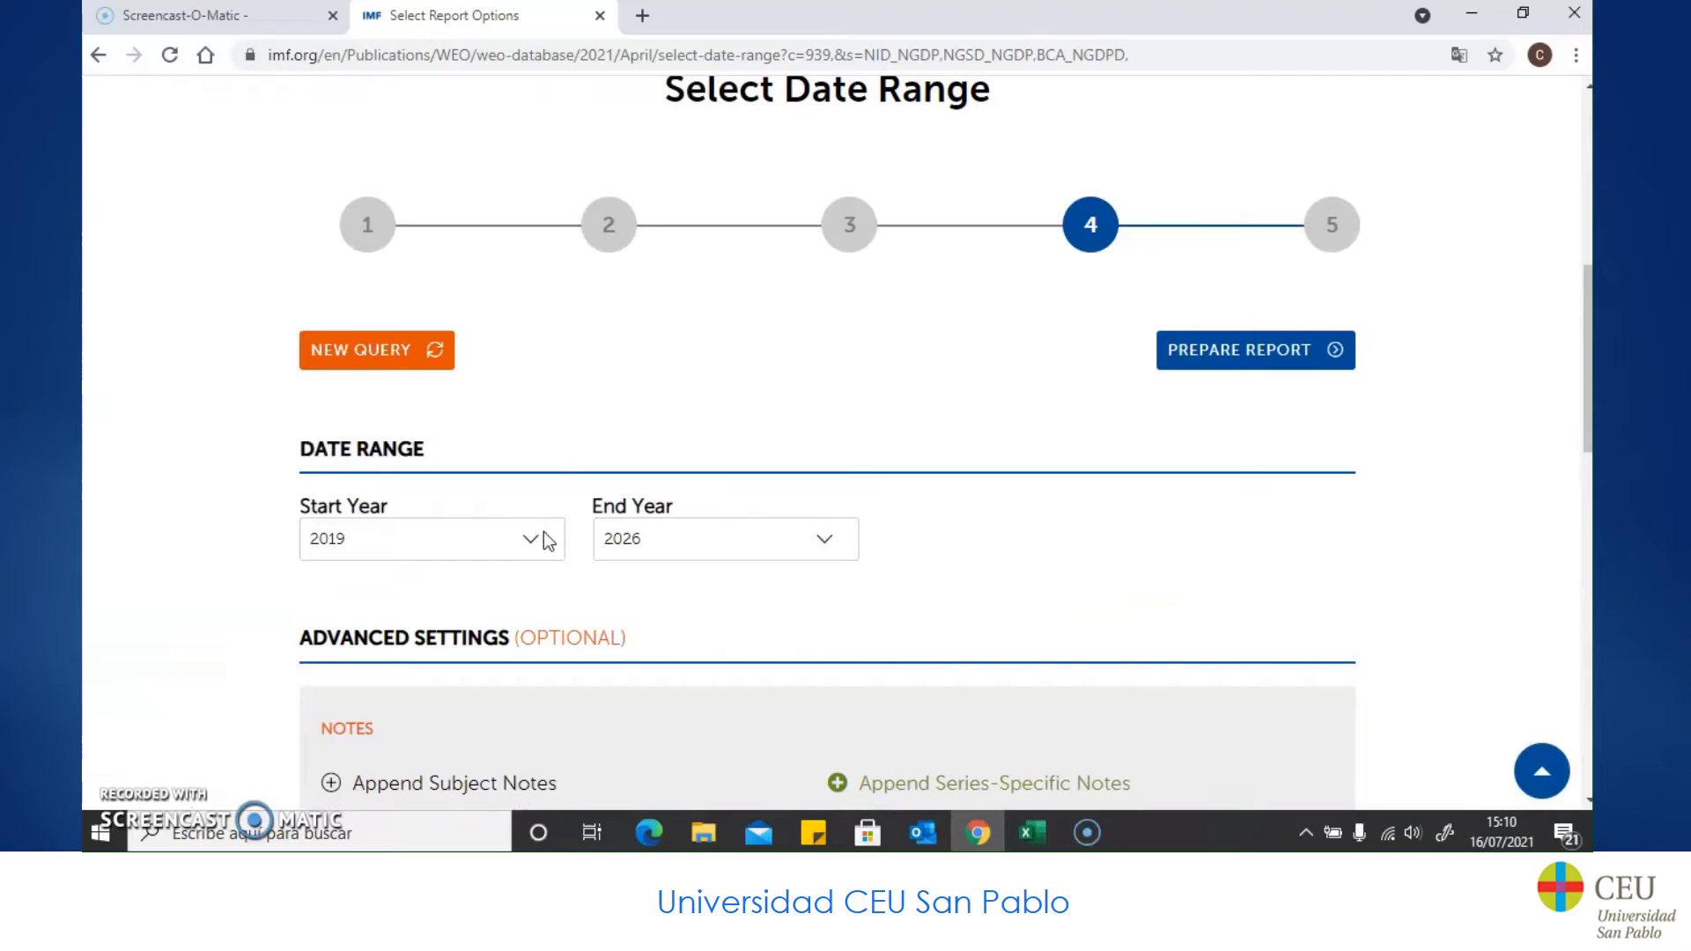
Step: Set the report's date range to start in 1995 and end in 2020
scroll(461, 234, up, 3)
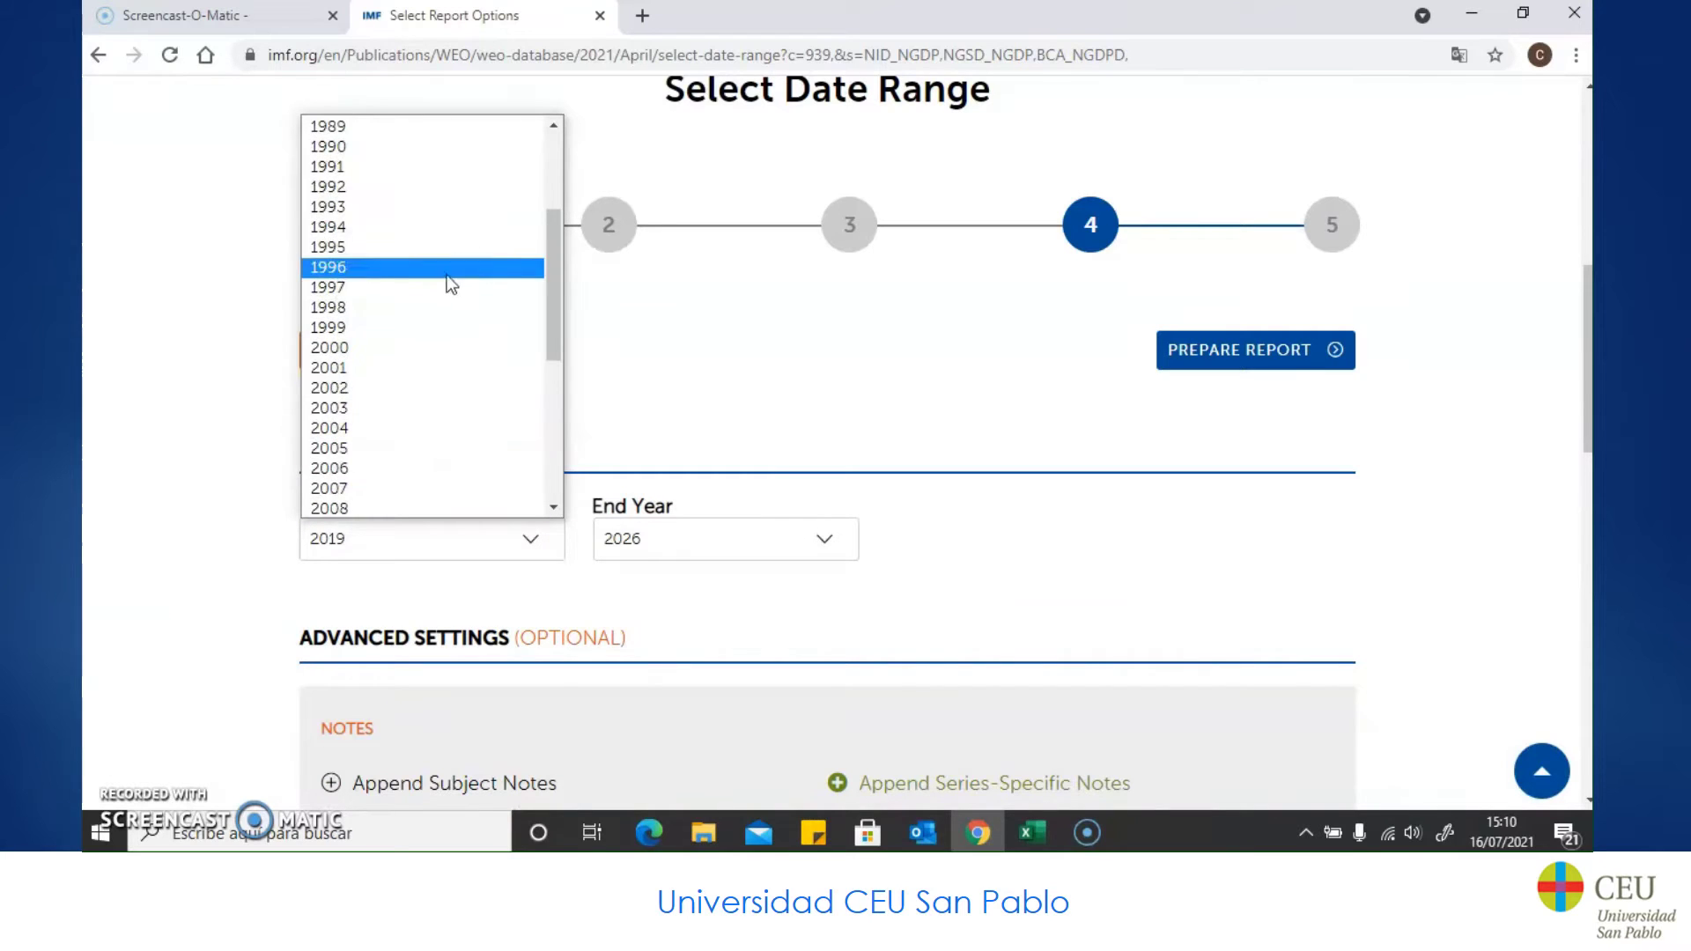
click(422, 239)
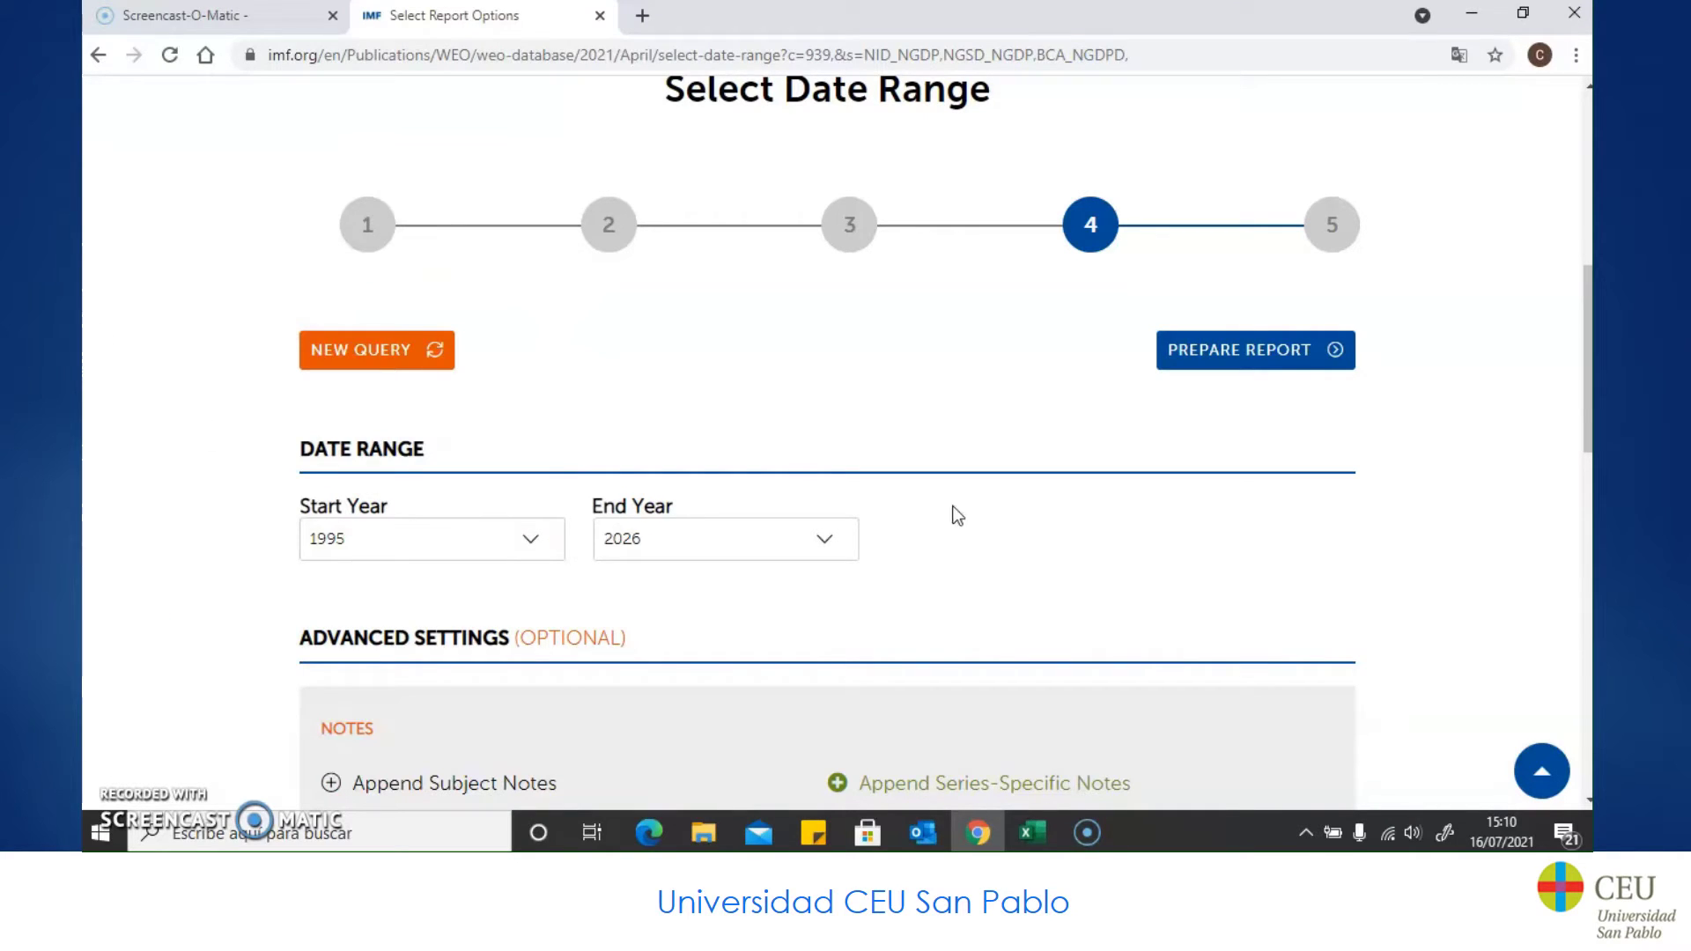
click(826, 546)
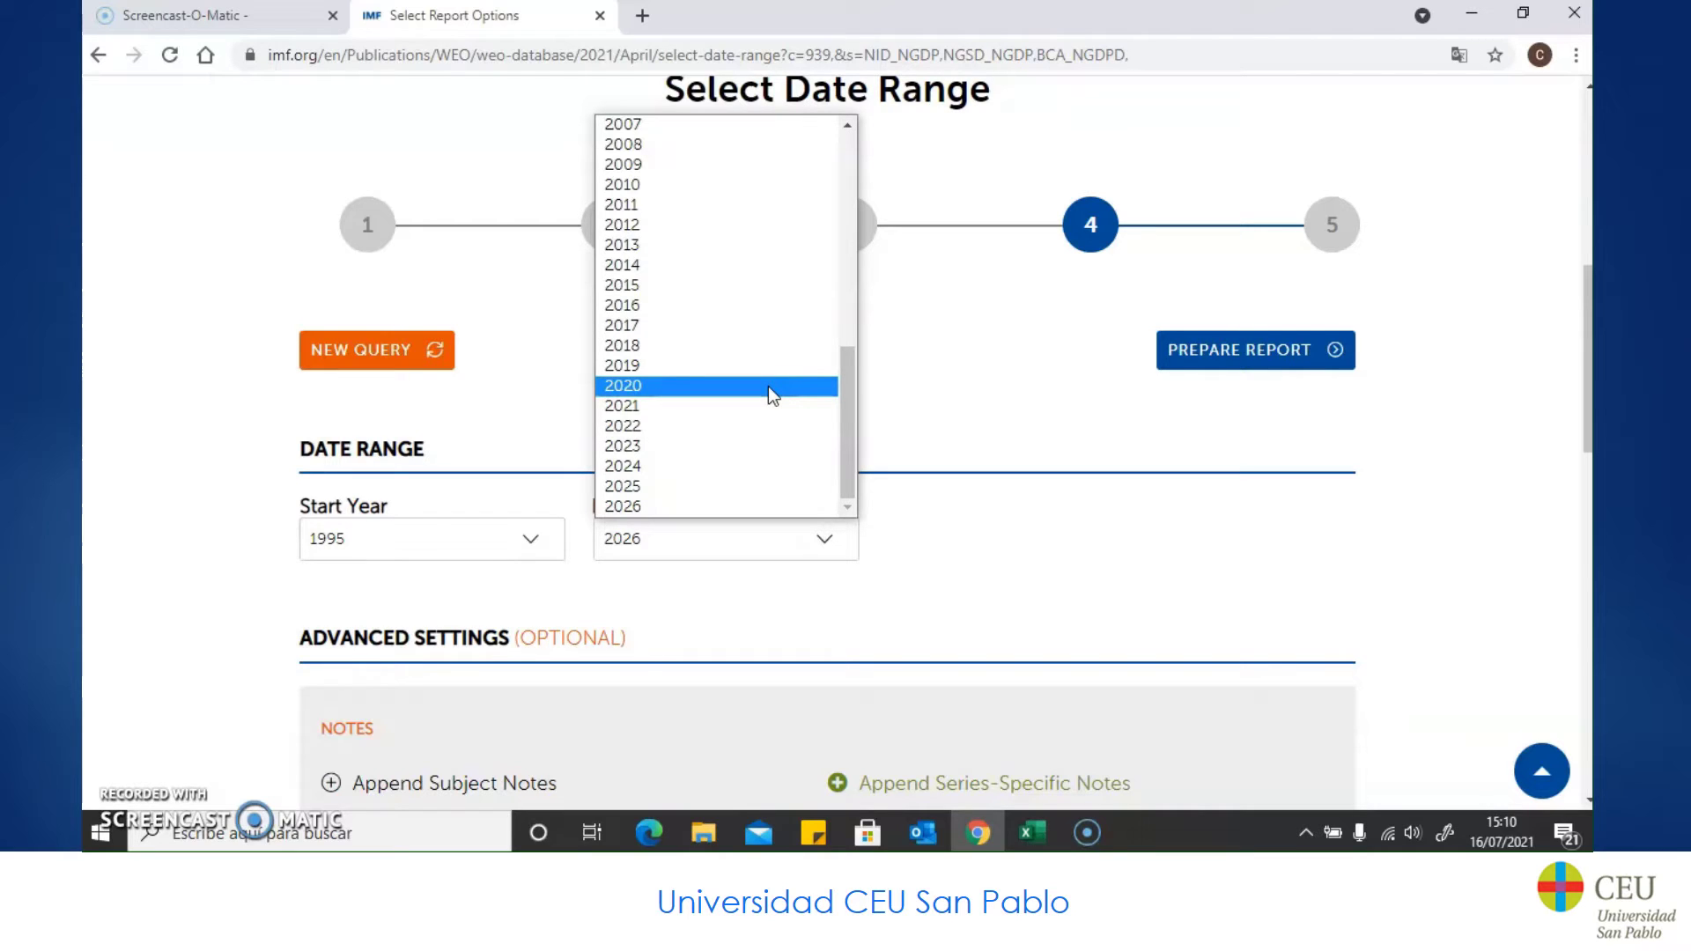
click(768, 386)
Step: Choose the comma as the report's decimal symbol and prepare the report
scroll(1484, 471, down, 5)
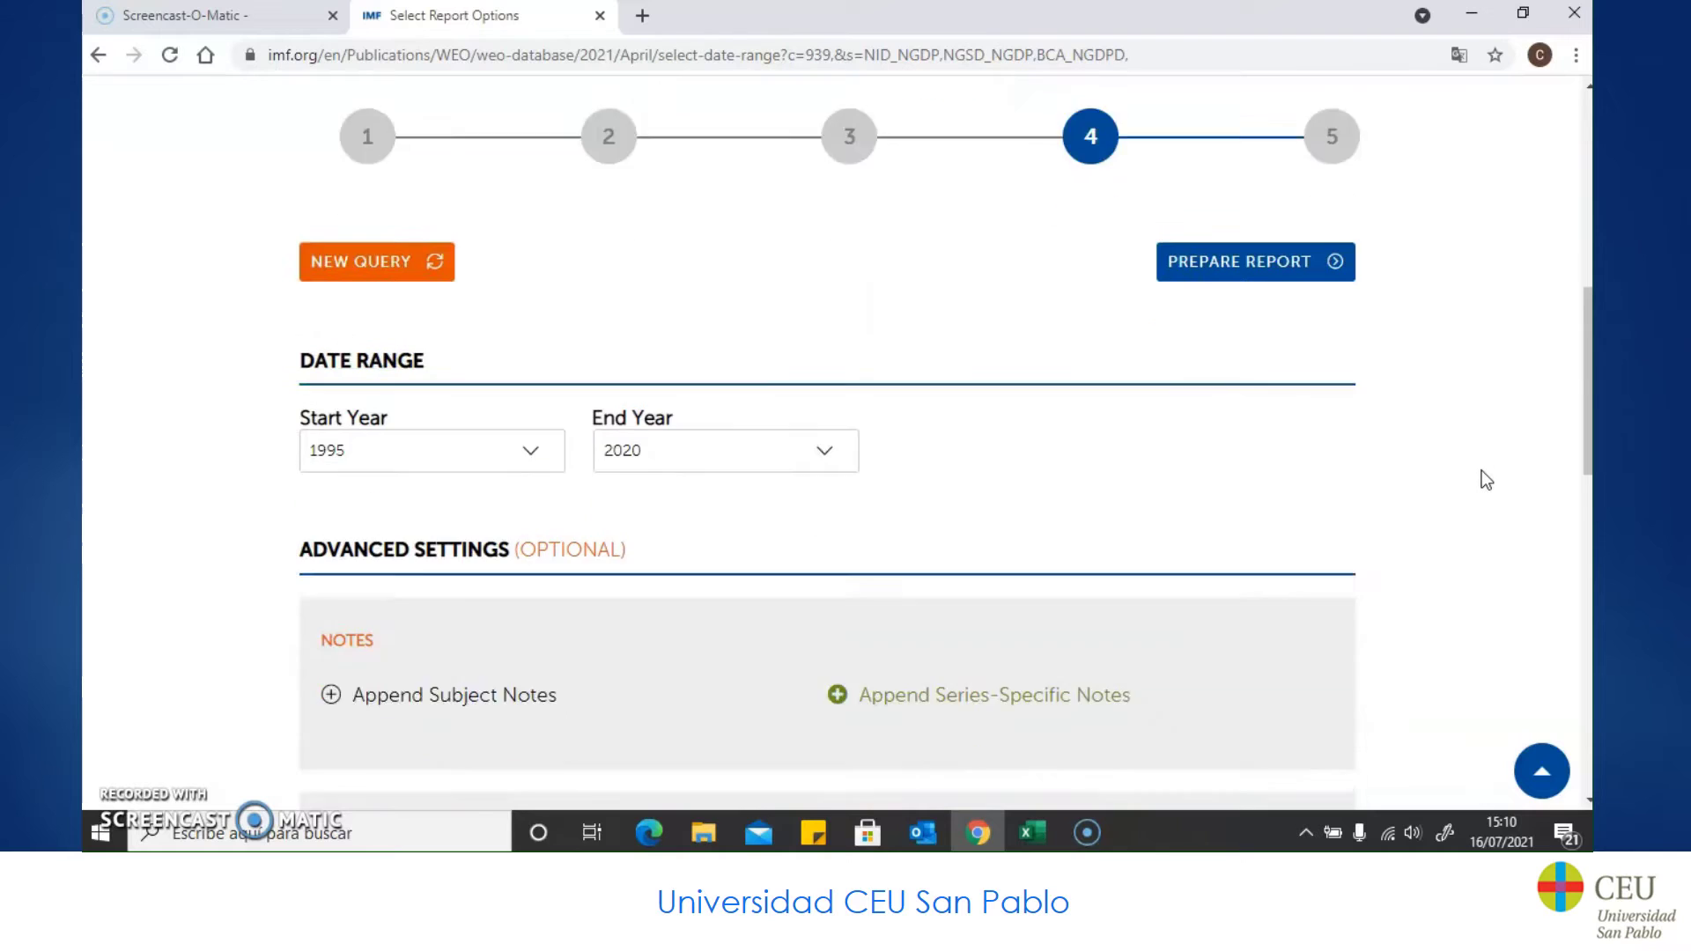
scroll(1480, 480, down, 2)
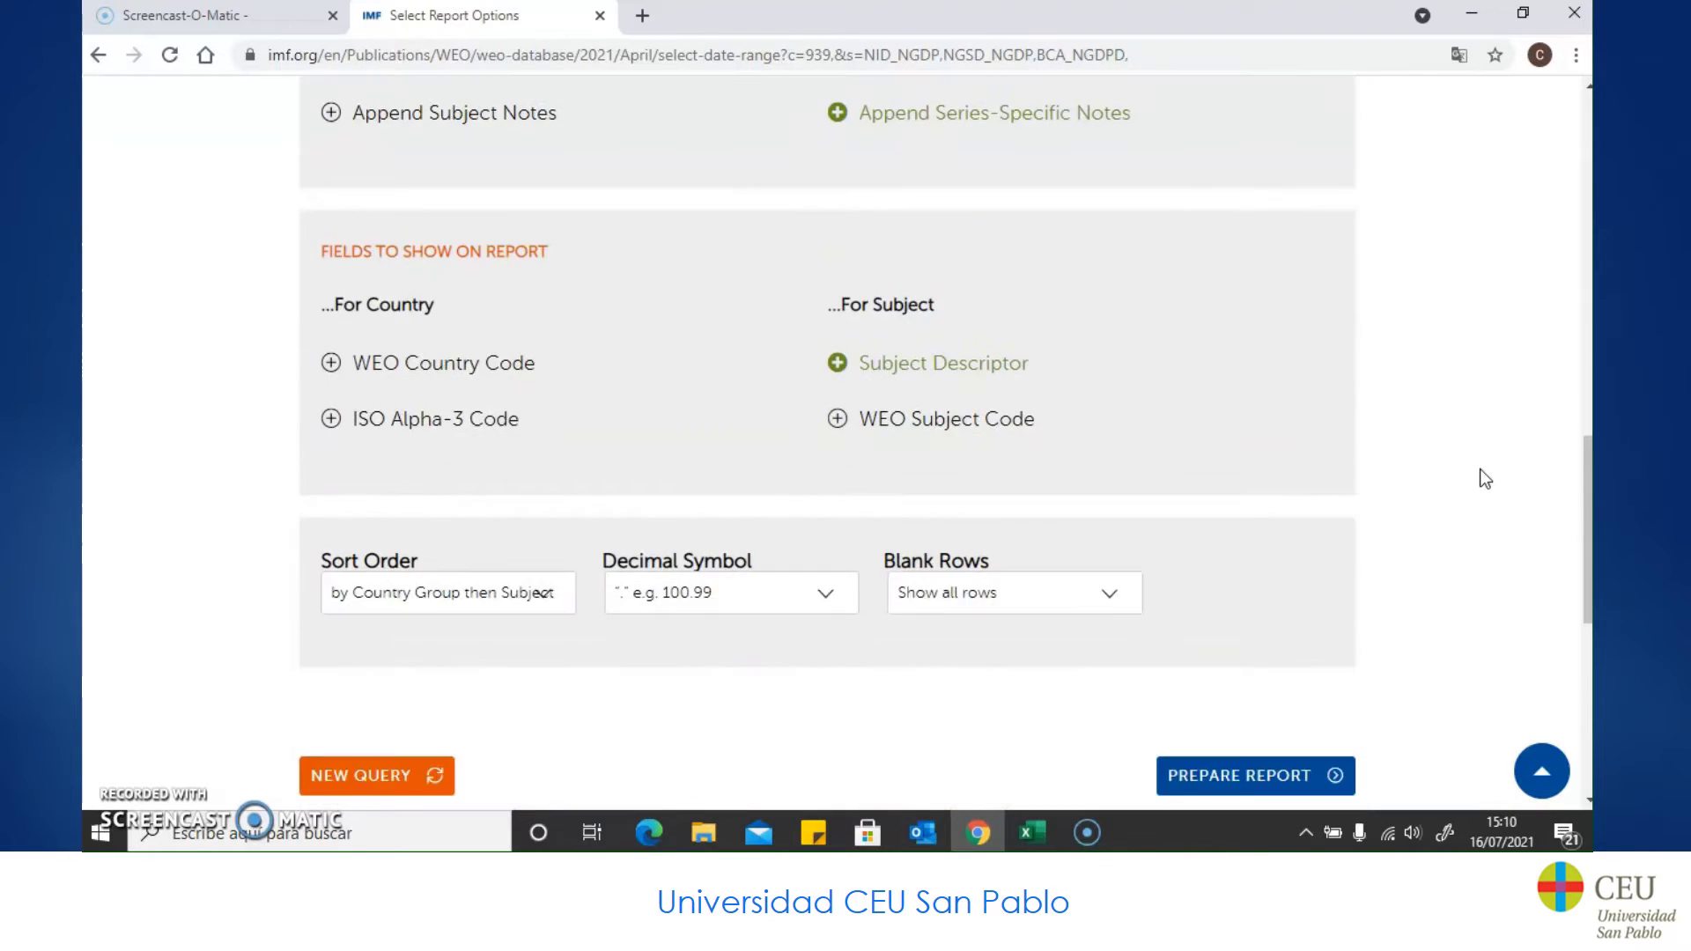
click(765, 606)
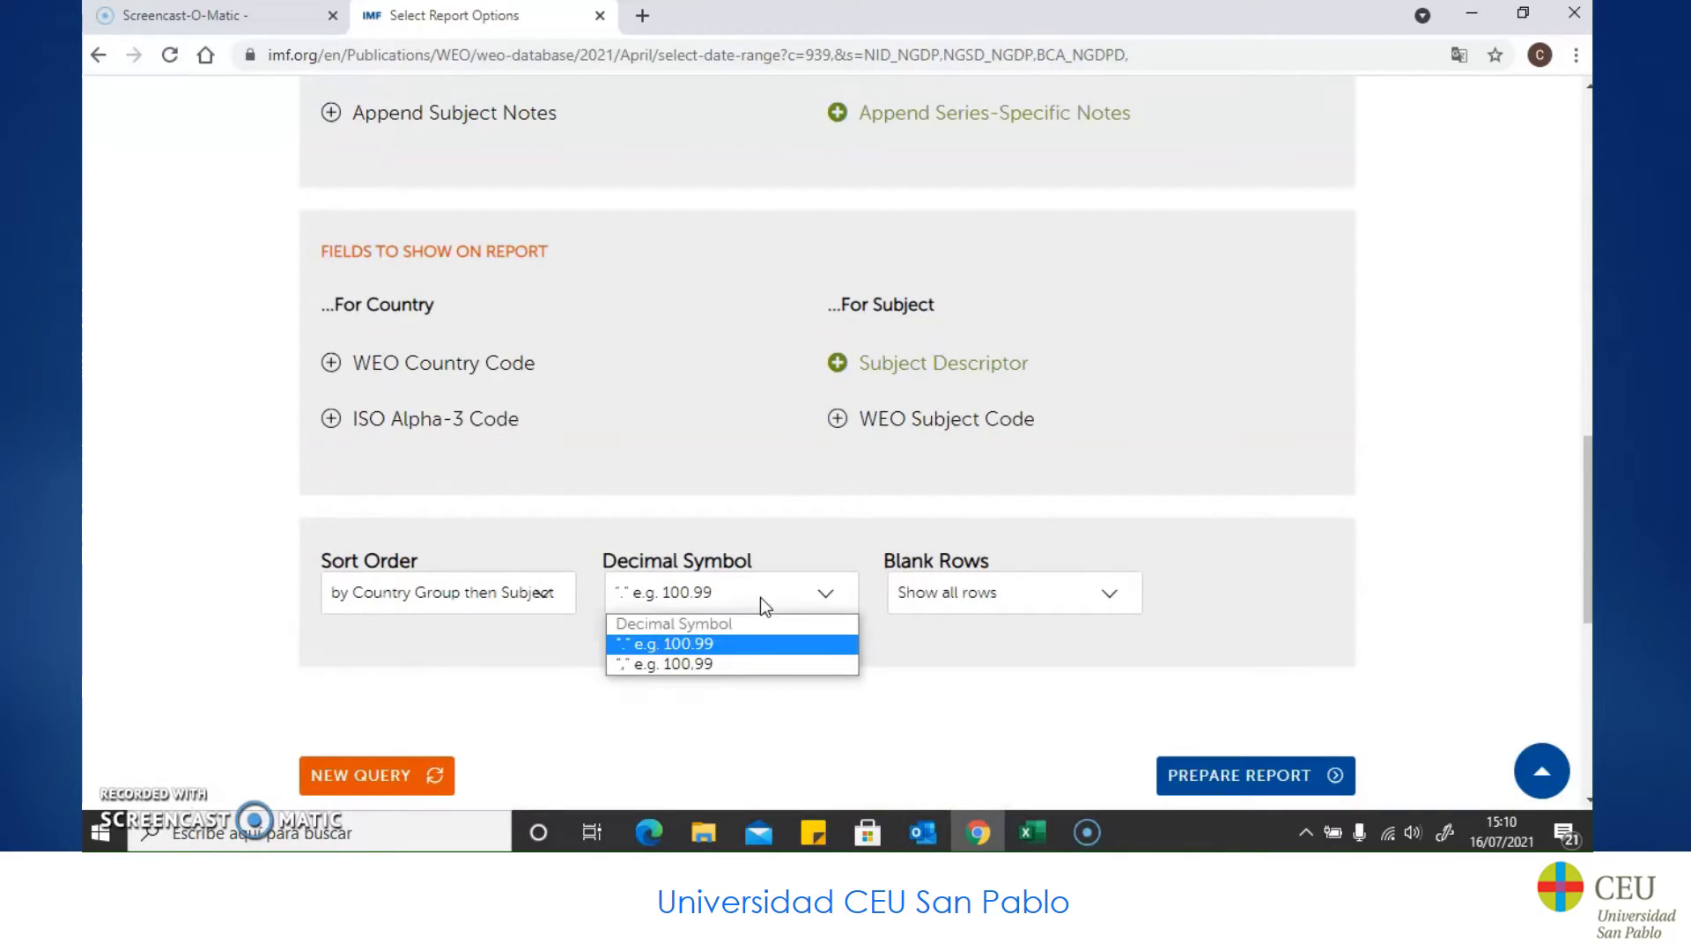
click(711, 666)
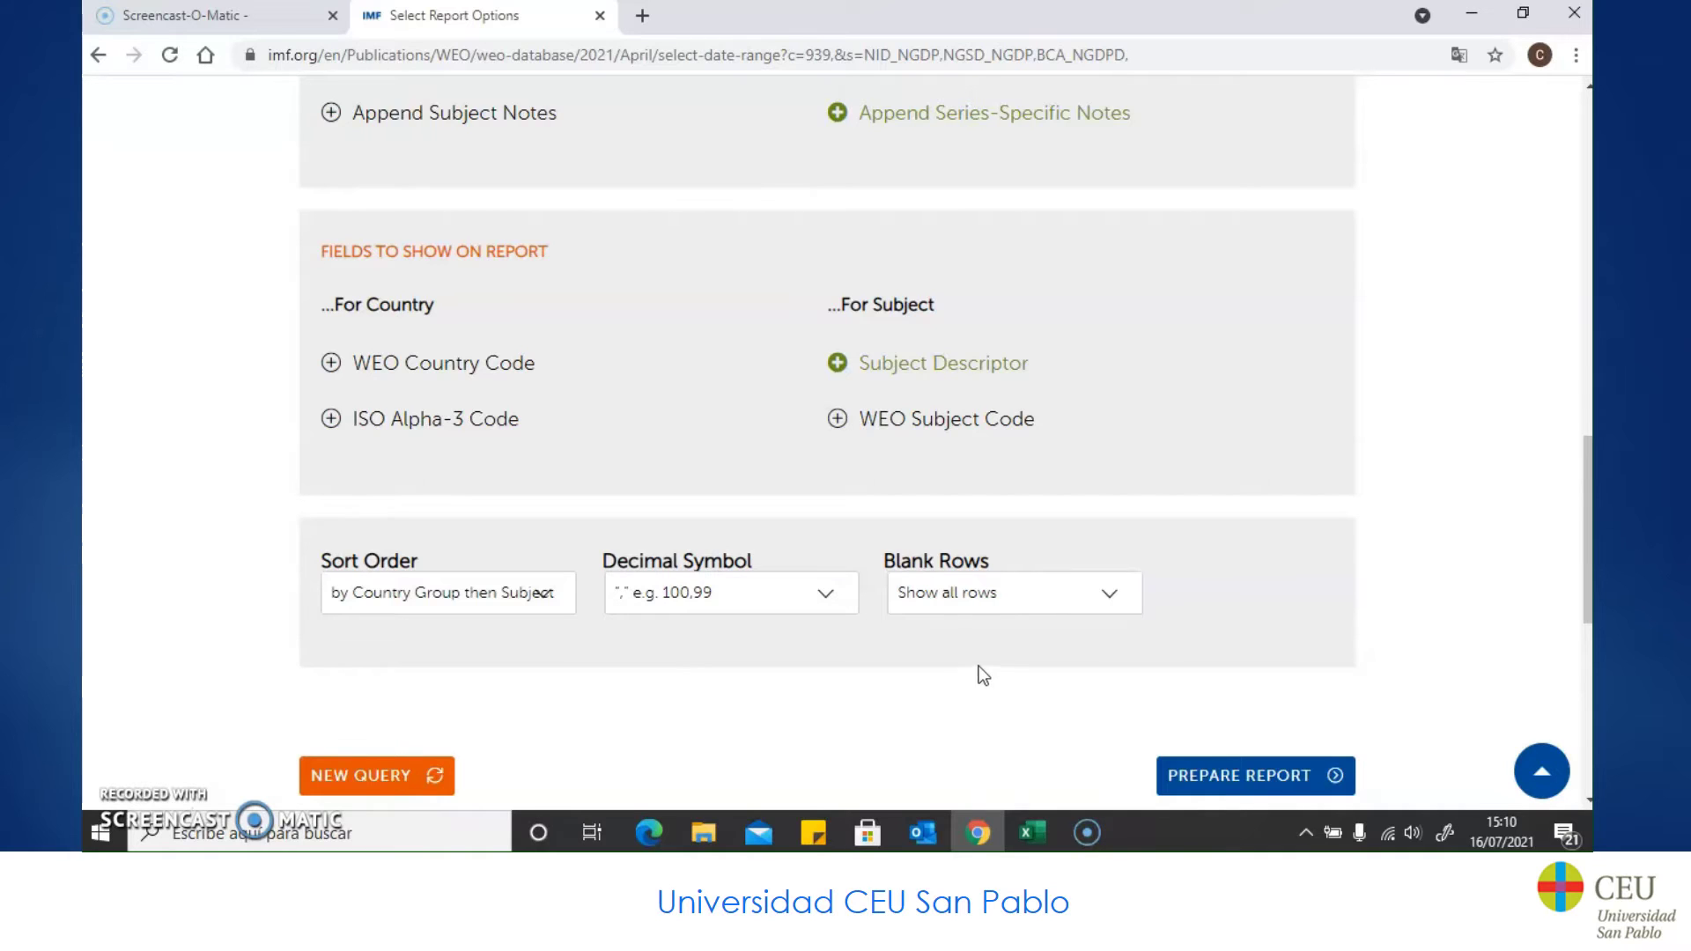
scroll(1057, 652, down, 2)
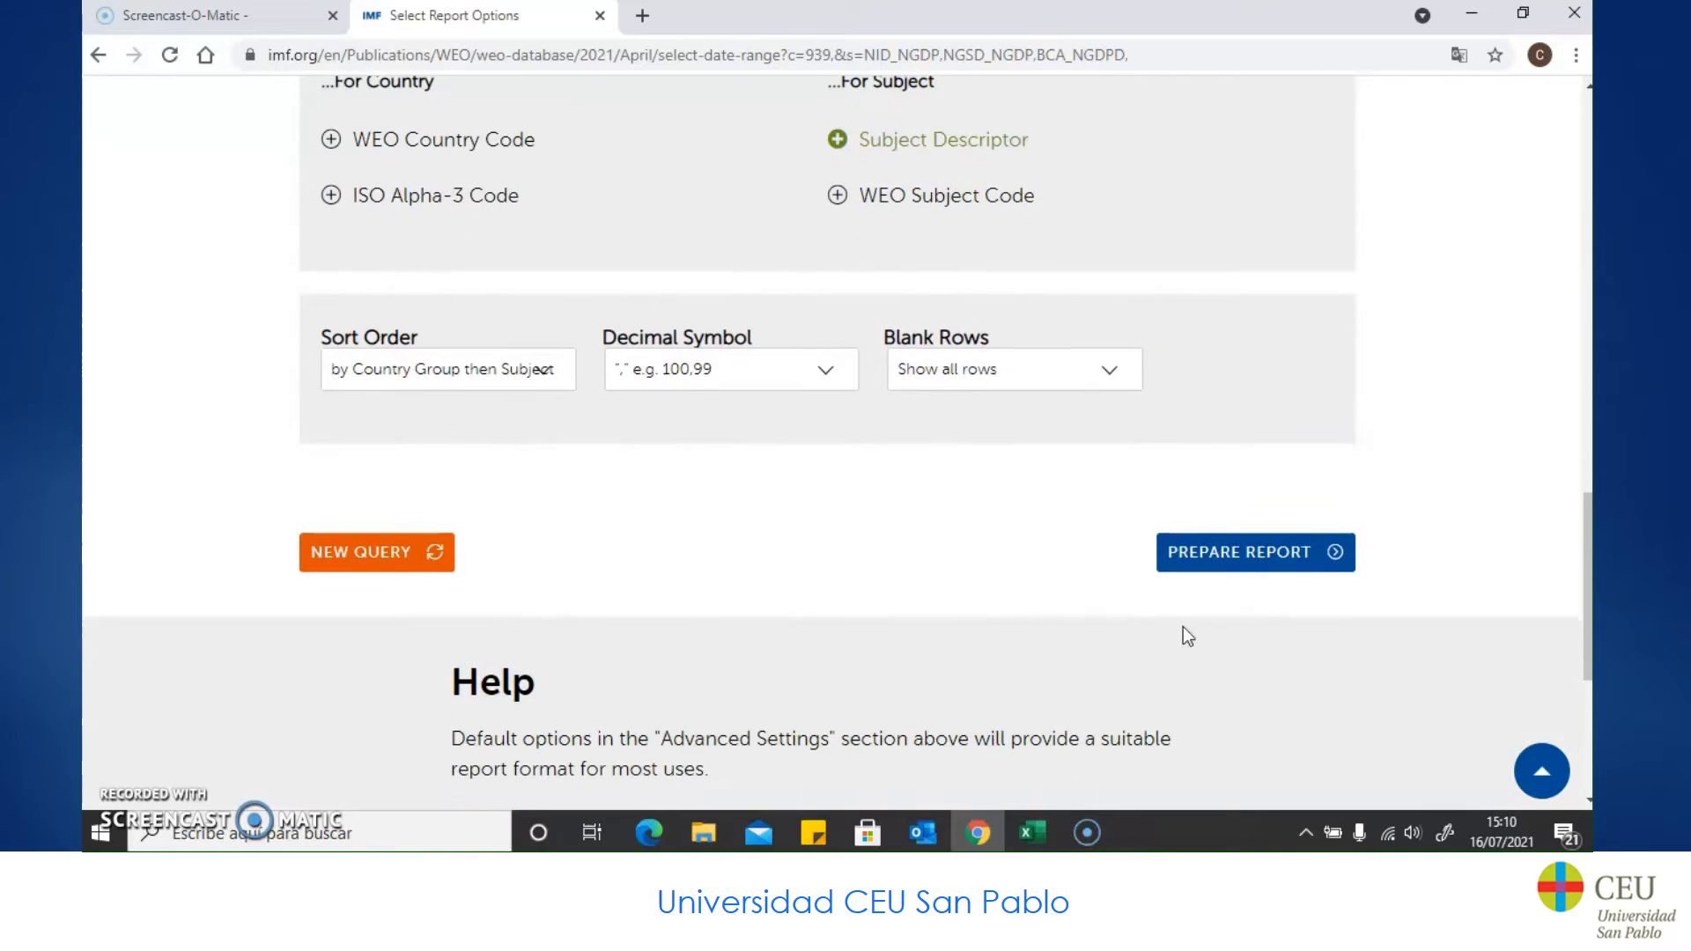
click(1283, 568)
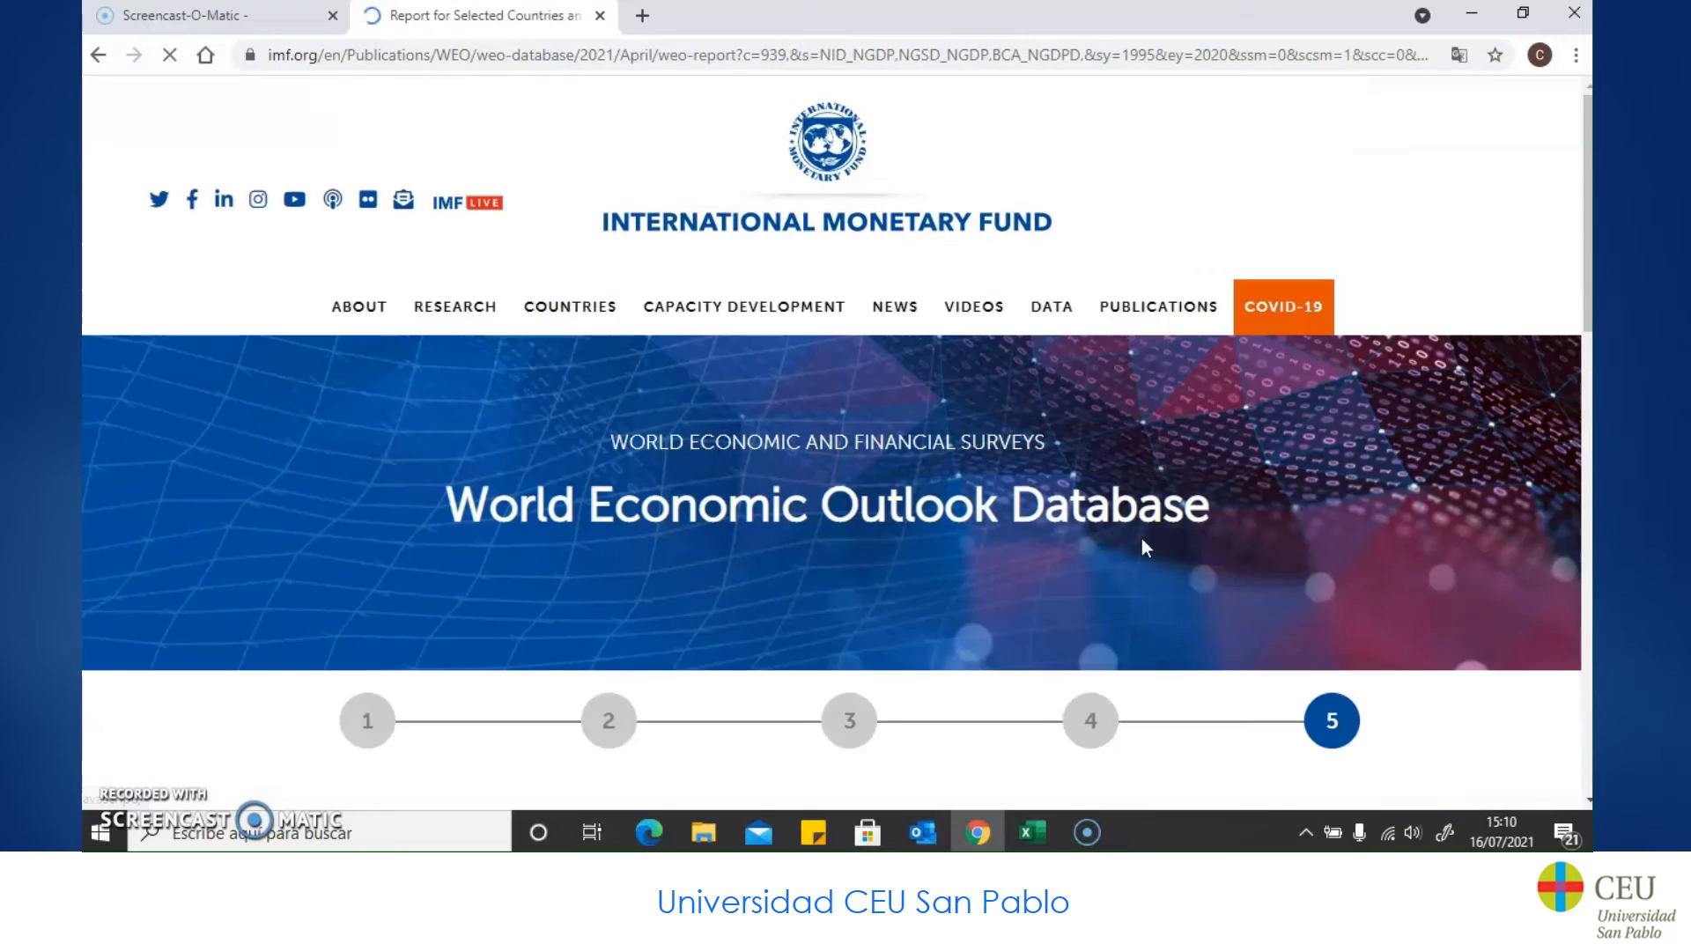
Step: Download the Estonia report and open the downloaded WEO_Data (4).xls in Excel, accepting its file format
scroll(1029, 531, down, 5)
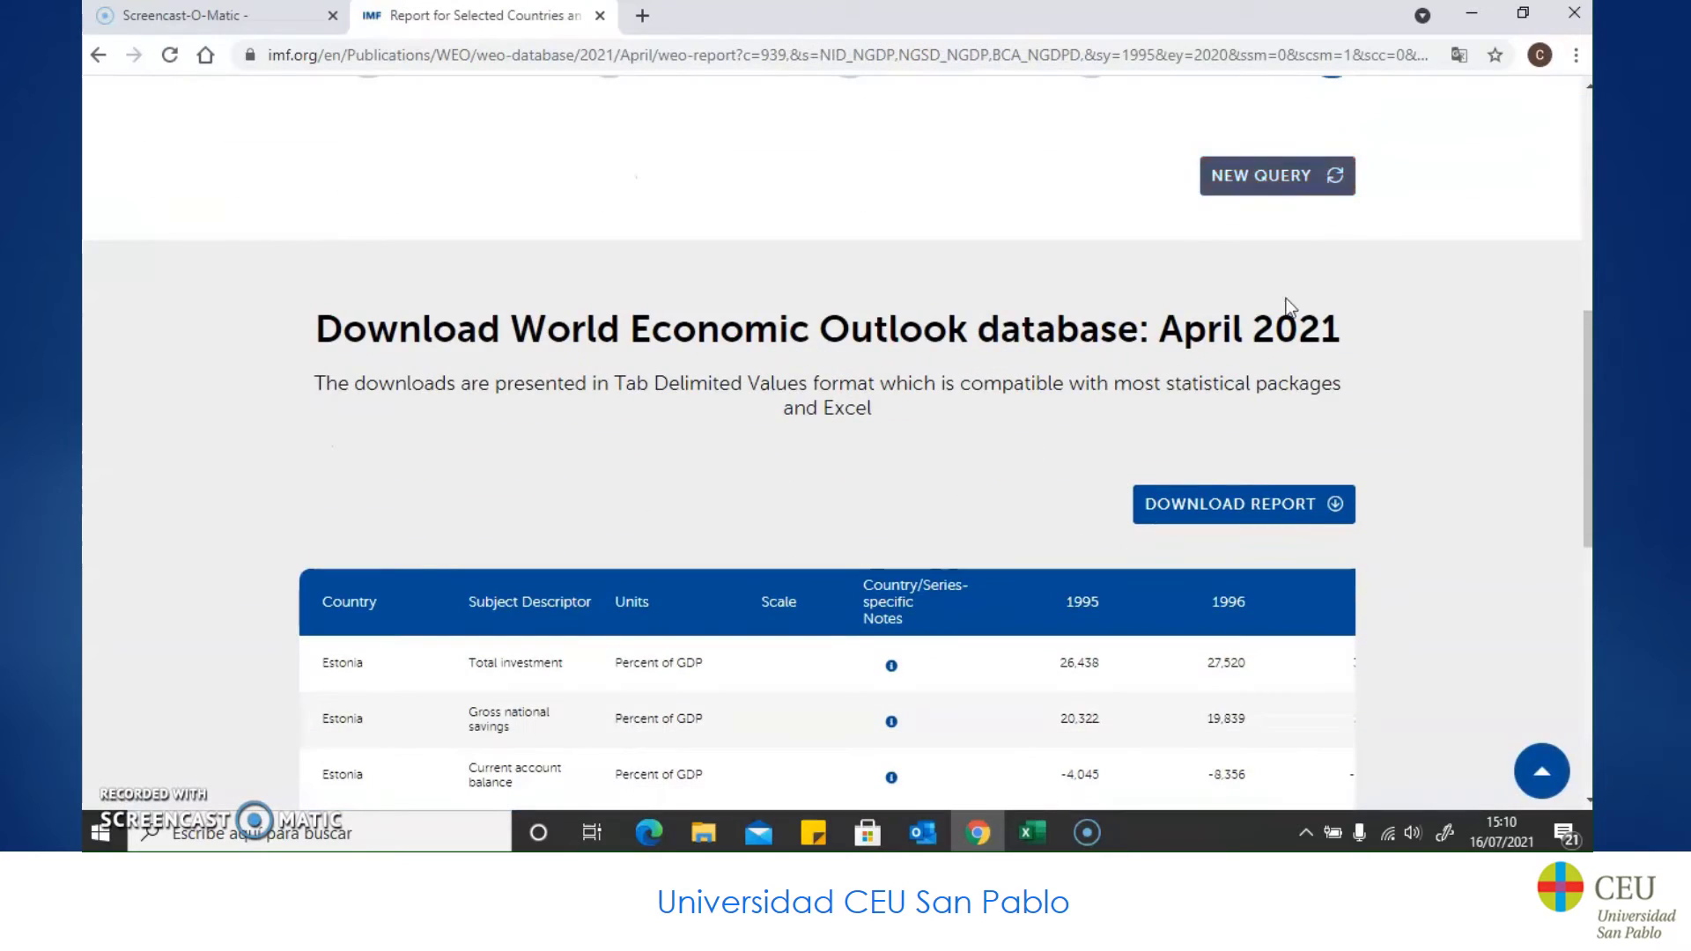
scroll(1286, 282, down, 2)
scroll(1022, 520, down, 1)
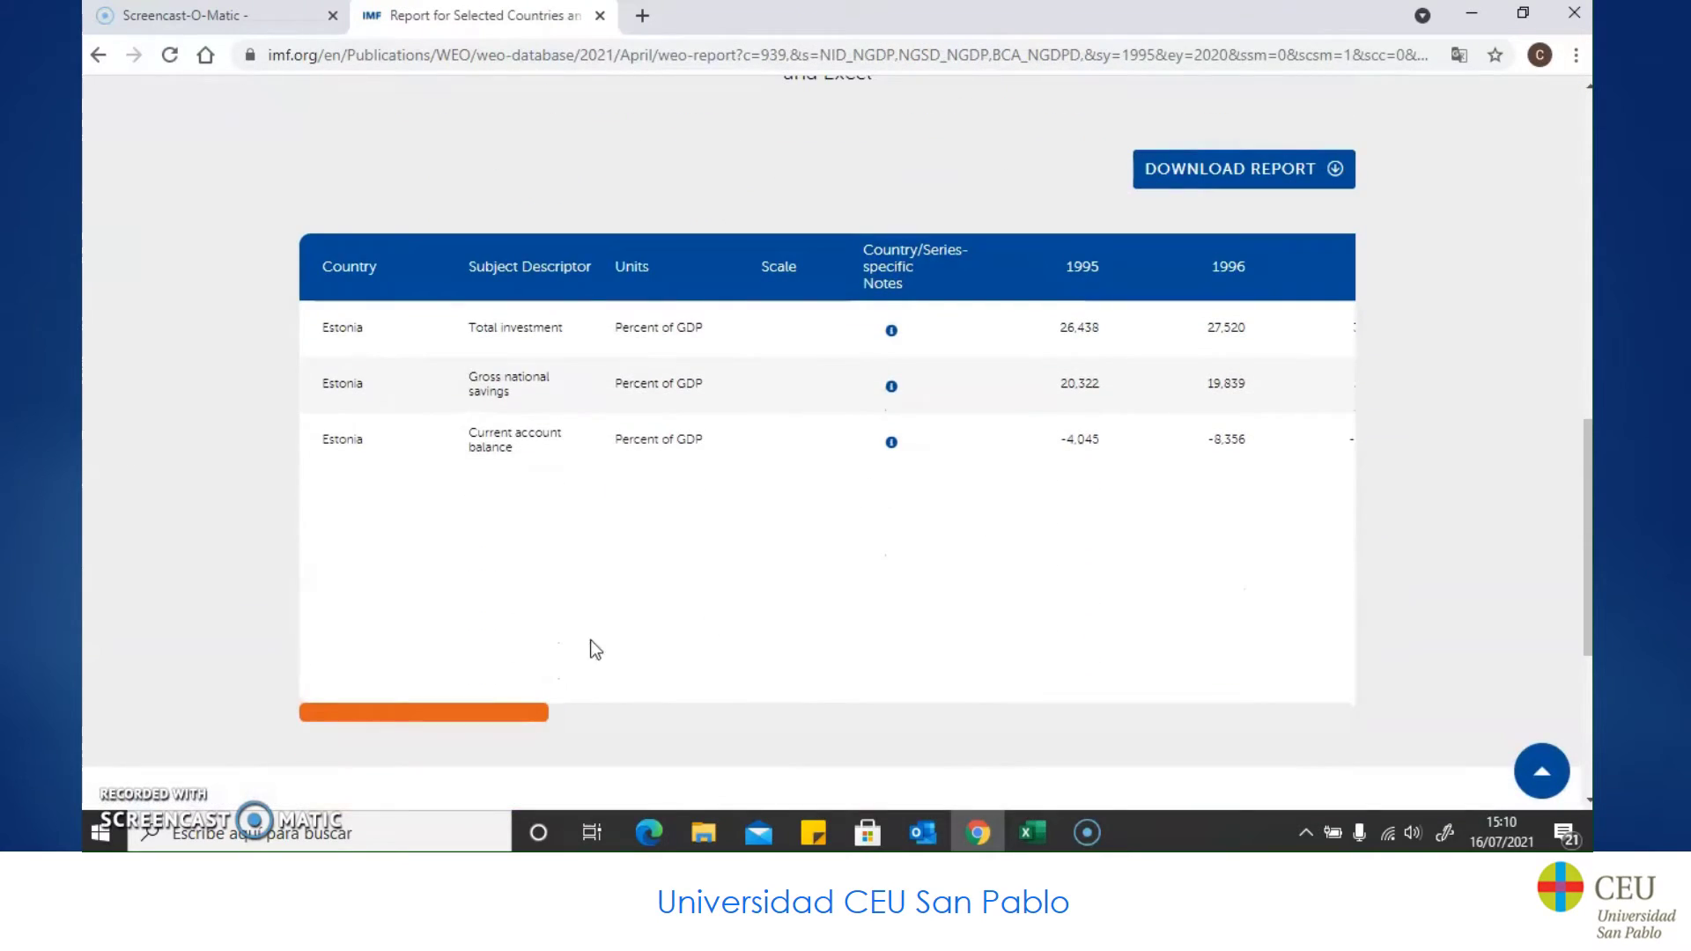
drag(494, 712, 315, 758)
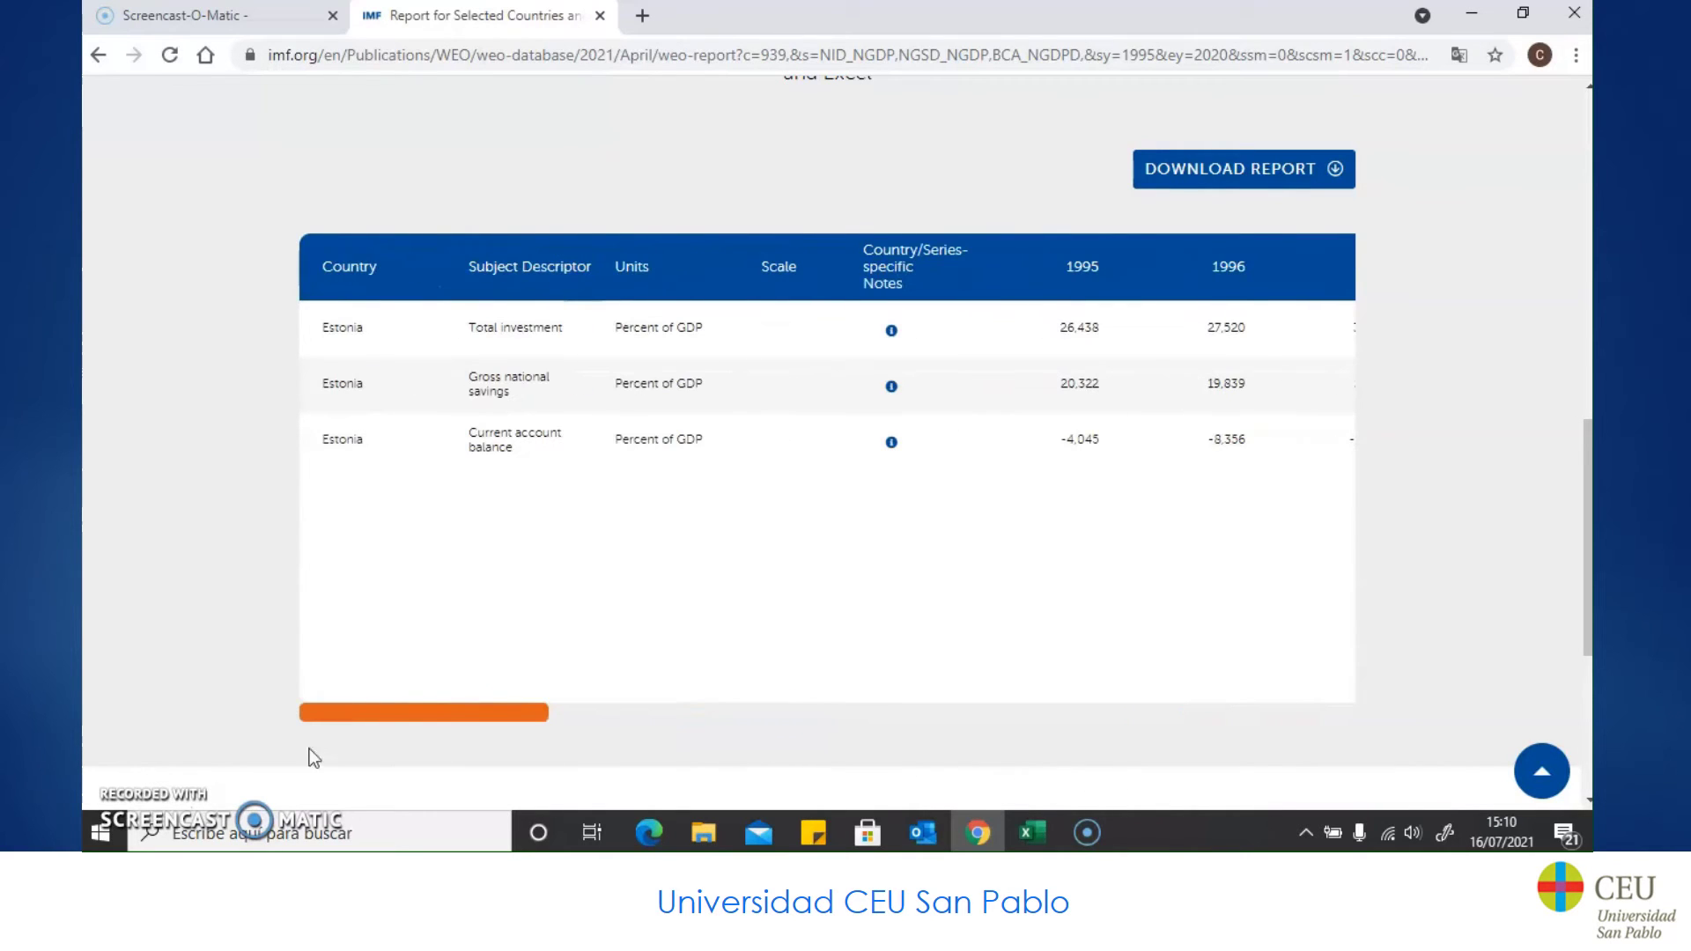
click(1257, 174)
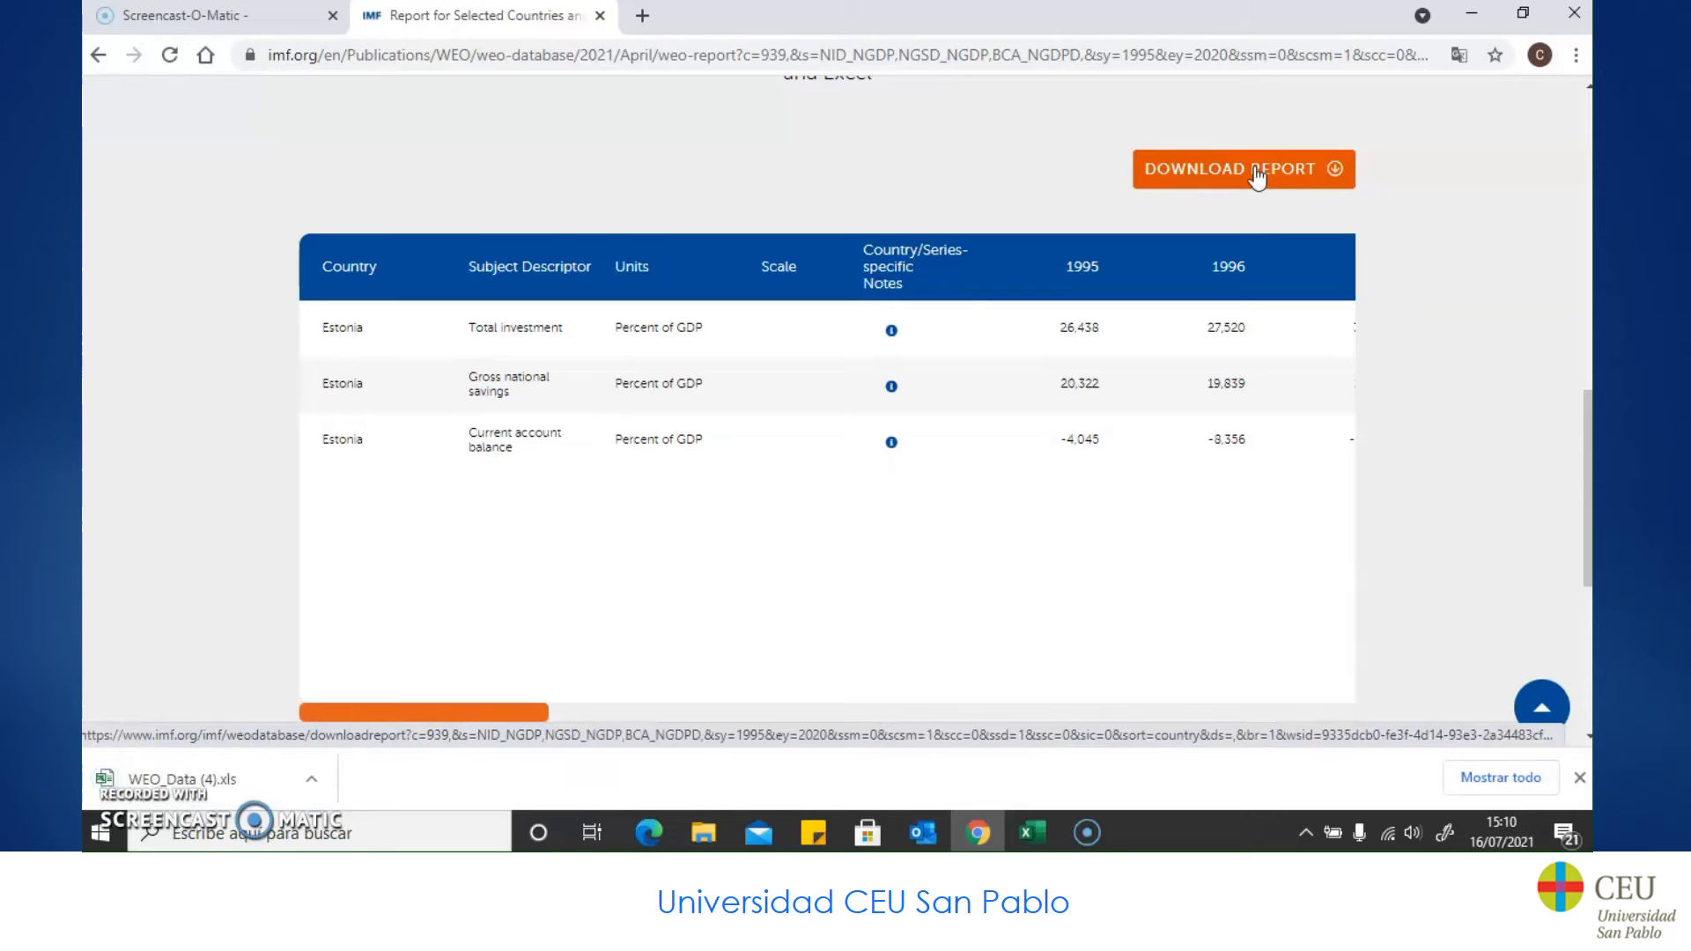
click(237, 784)
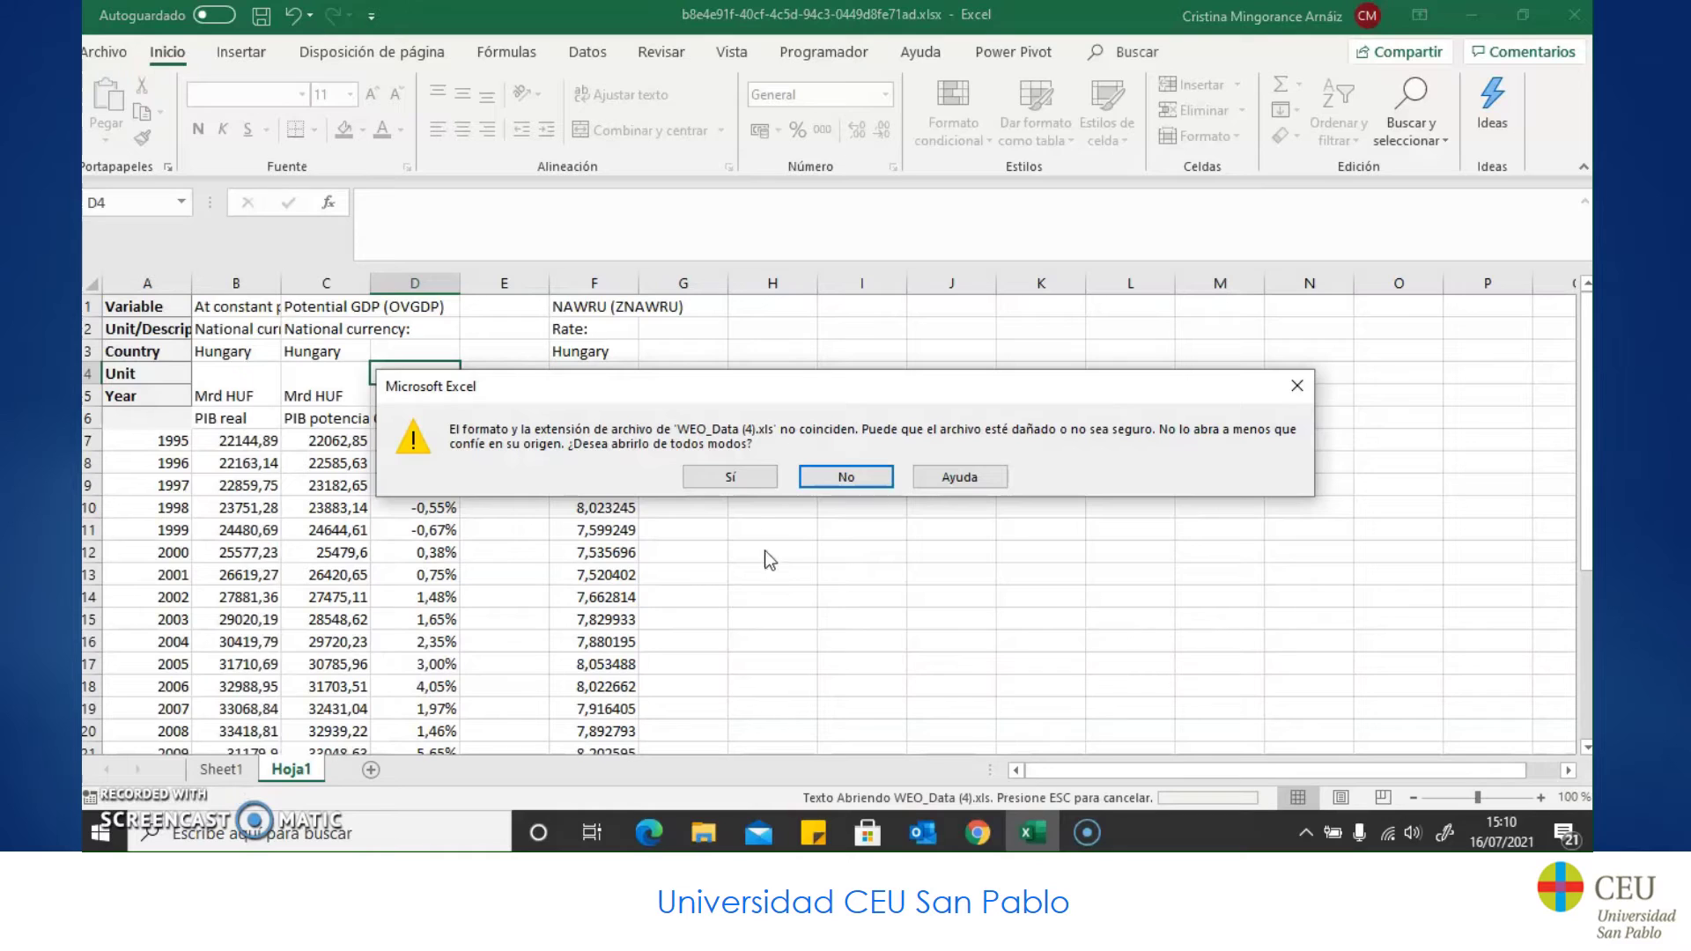
click(730, 476)
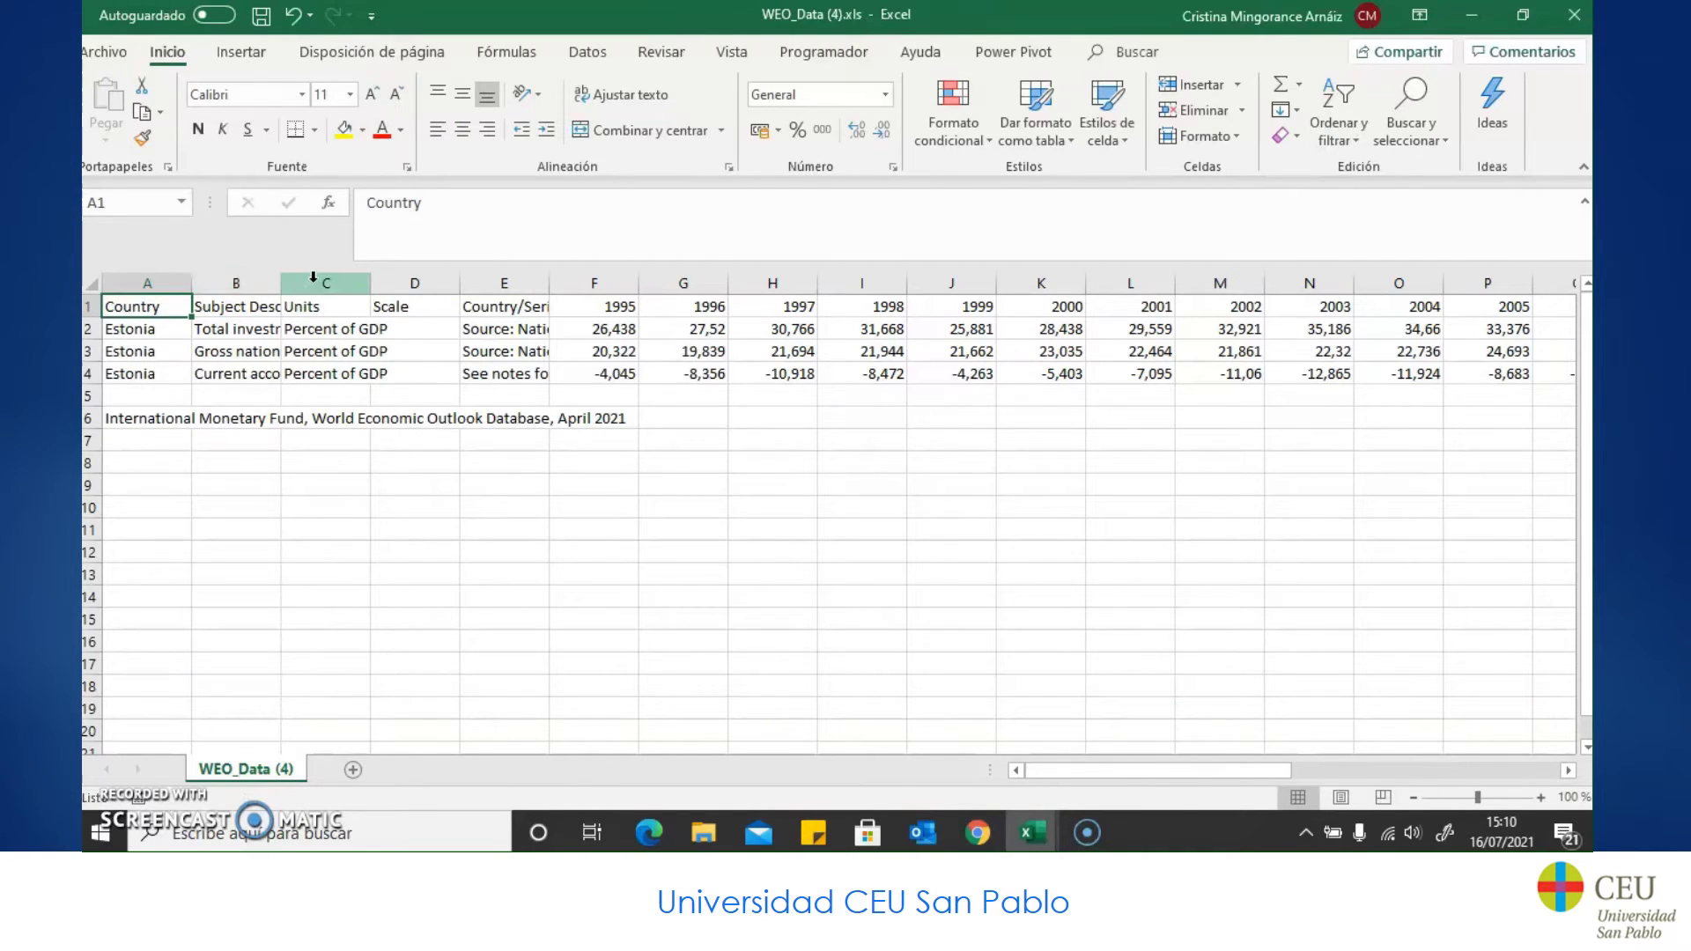
Step: Delete the Units, Scale and Country/Series-specific Notes columns (C to E) from the downloaded data
drag(312, 279, 473, 283)
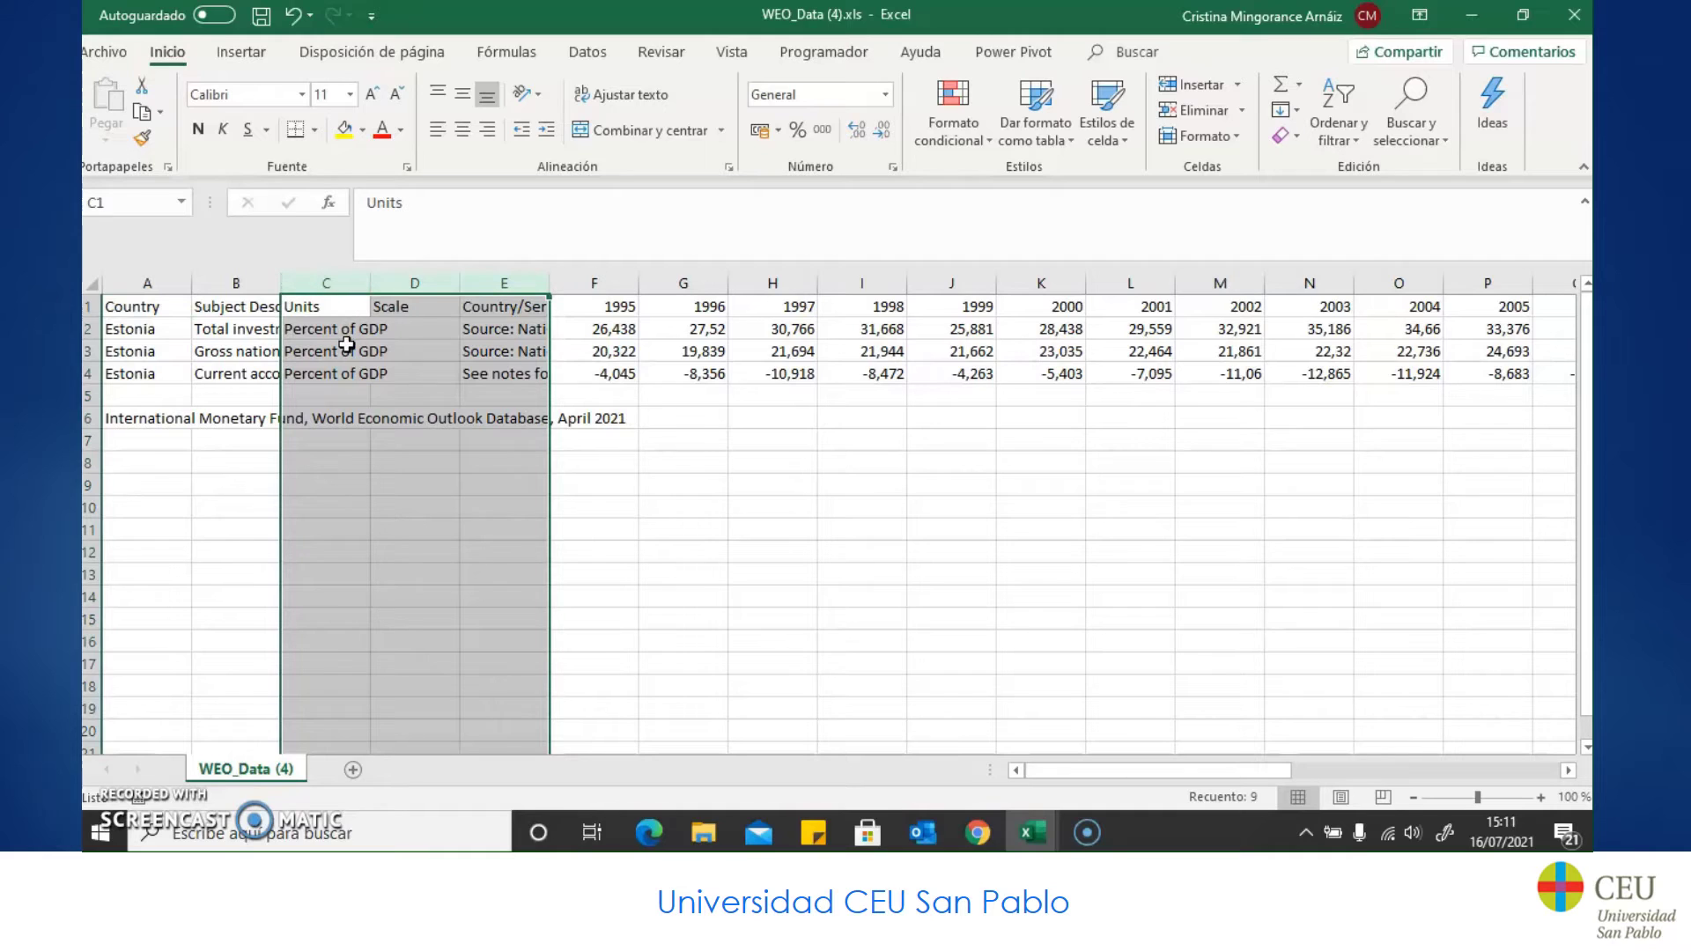
right_click(459, 283)
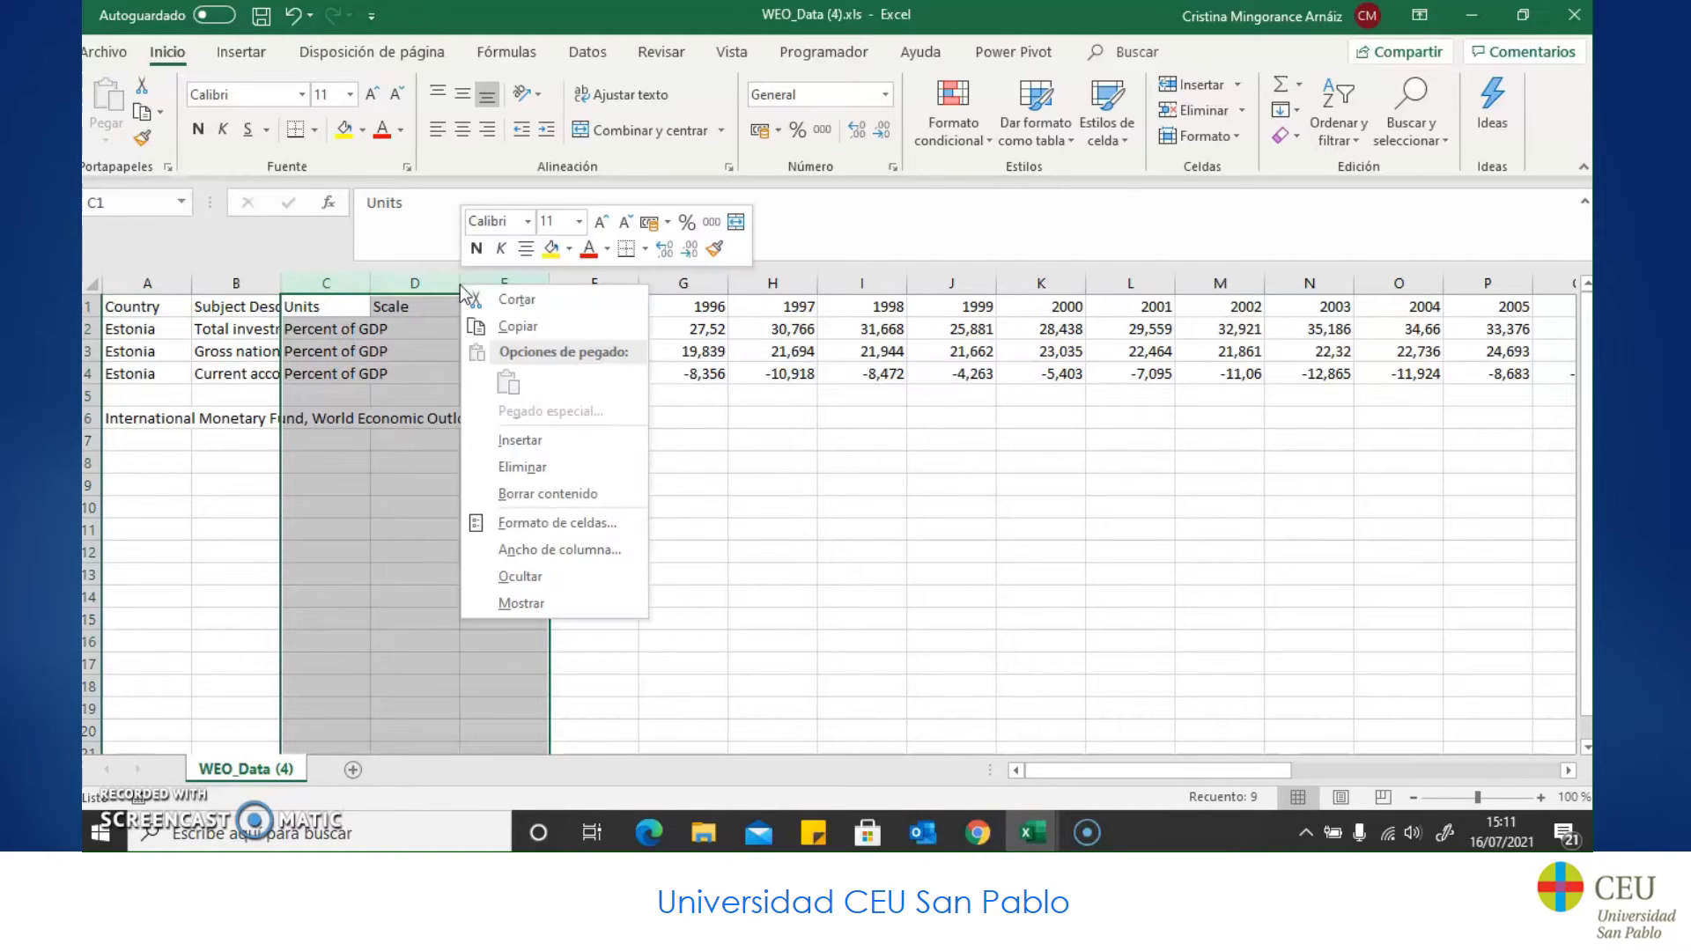
click(522, 467)
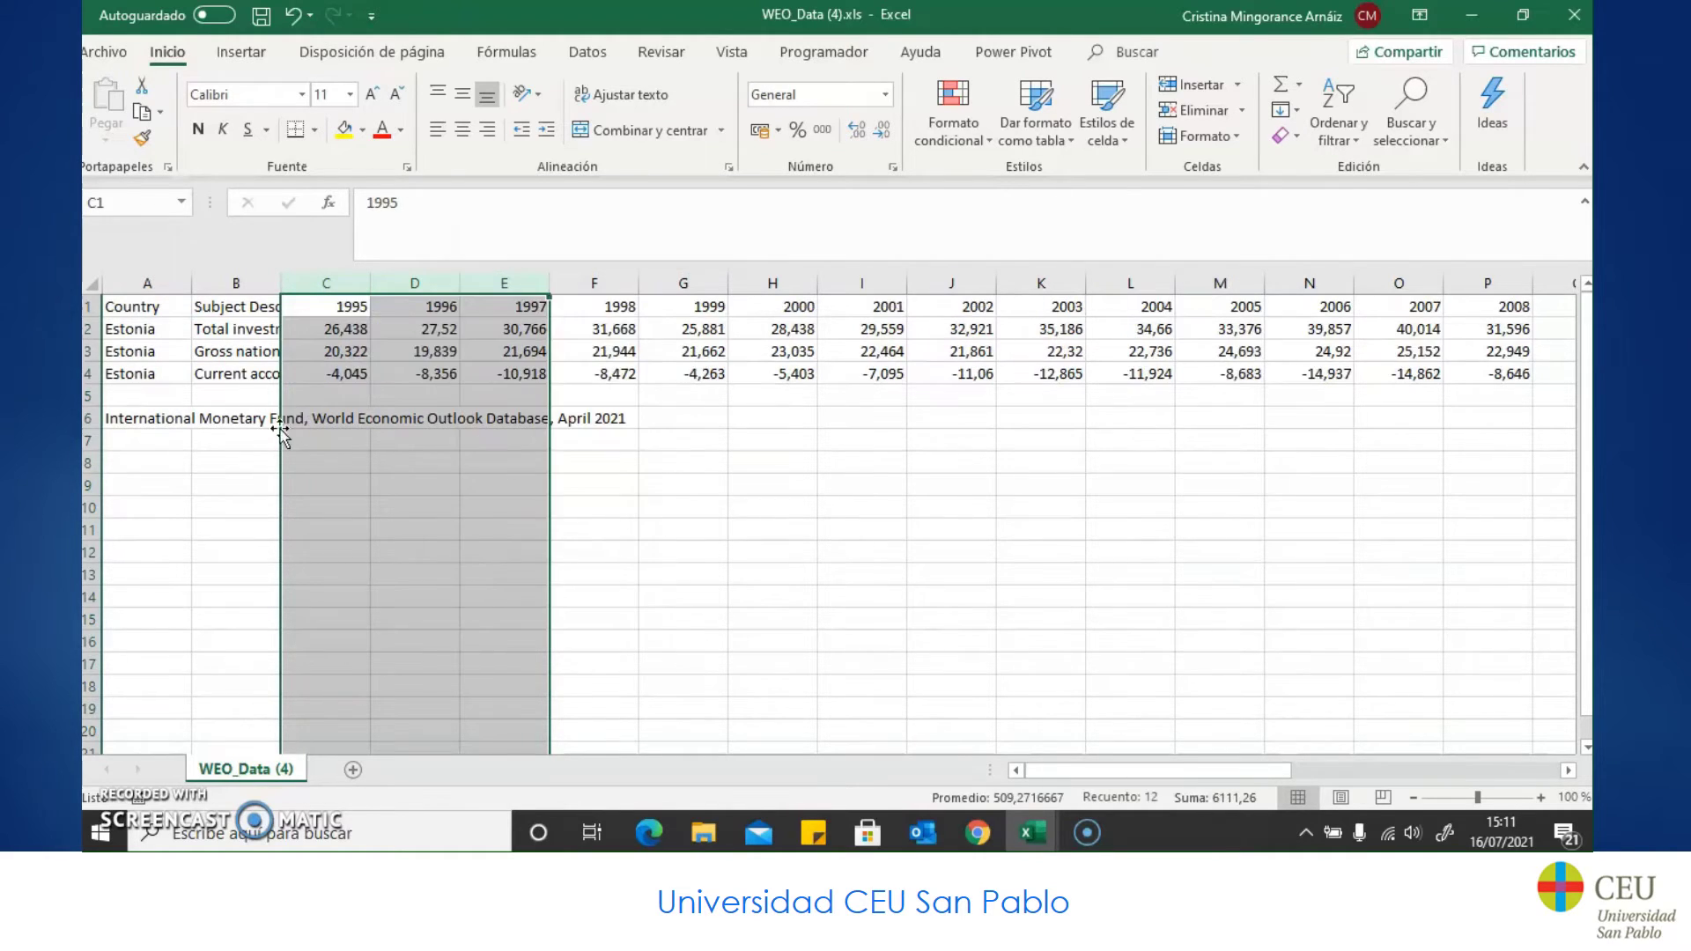
Step: Copy the whole Estonia table from rows 1 to 4 and paste it transposed at A1 of a new sheet
drag(162, 307, 170, 378)
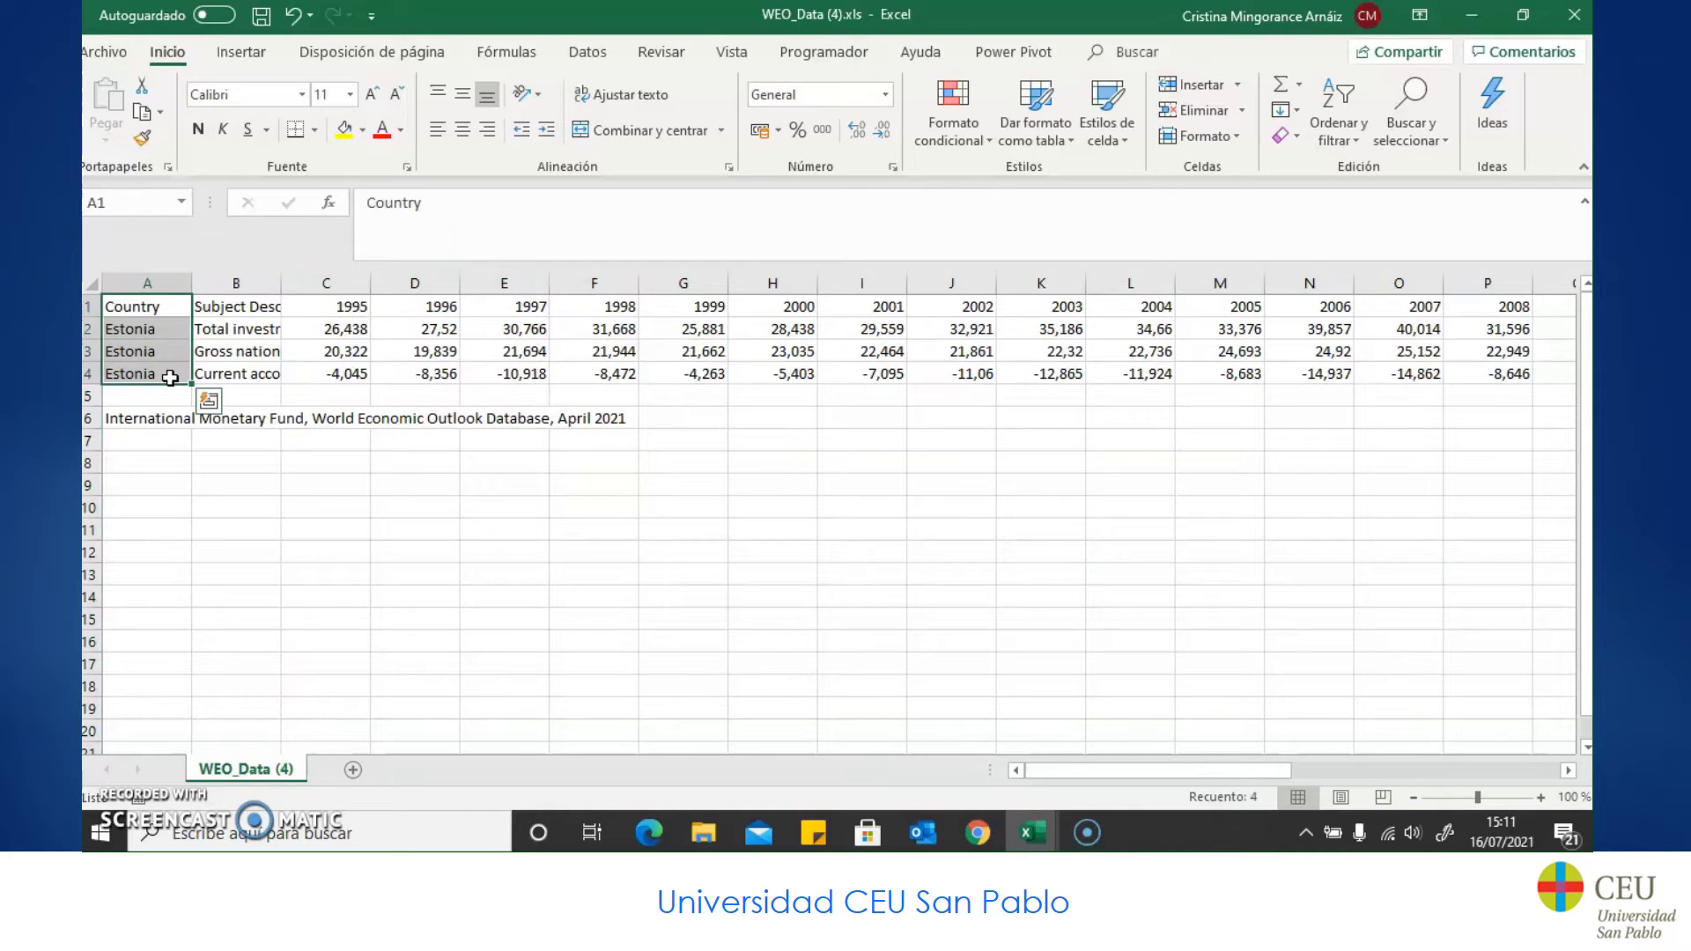
key(ctrl+shift+Right)
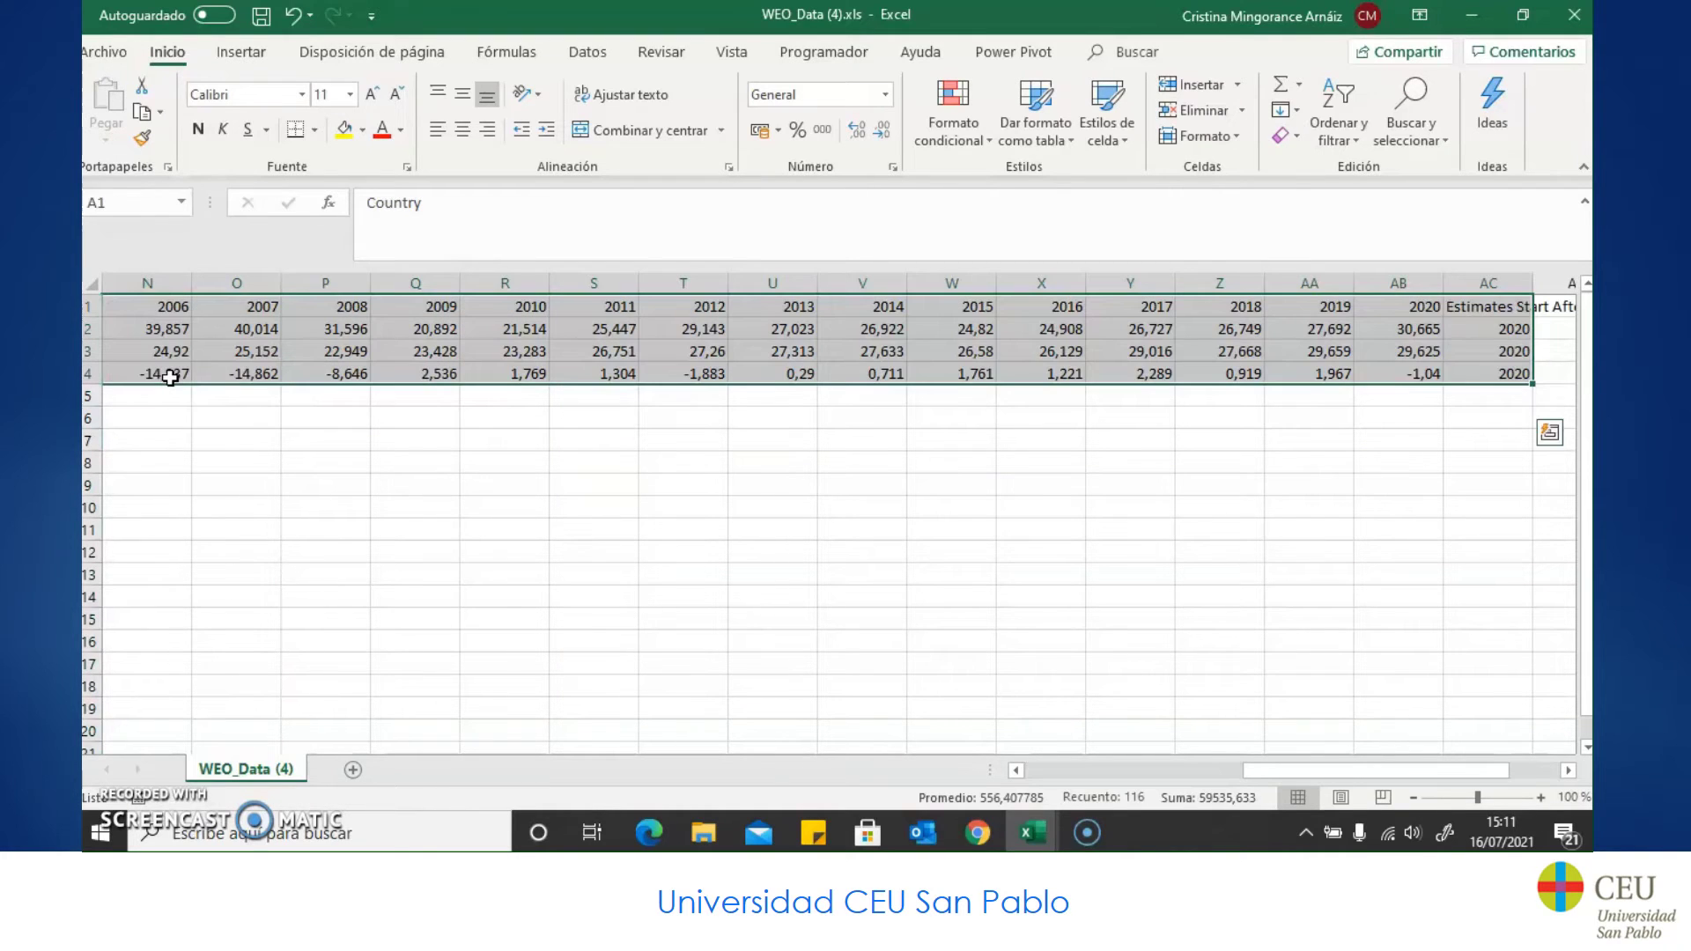
key(ctrl+c)
scroll(491, 479, down, 2)
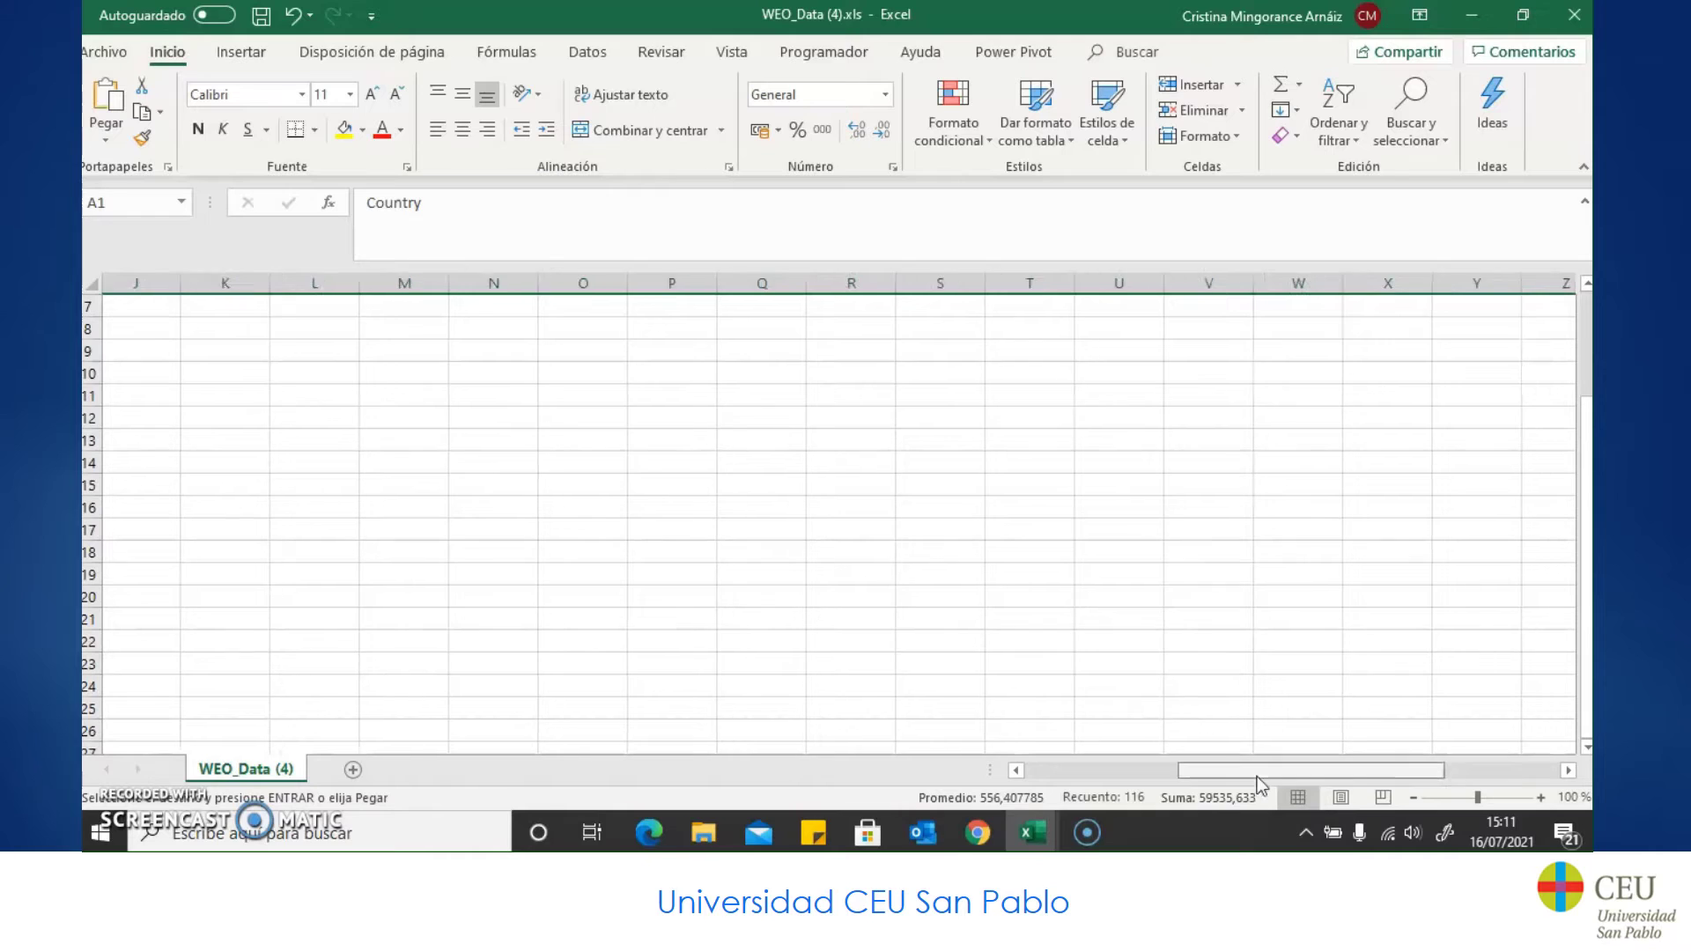
click(352, 769)
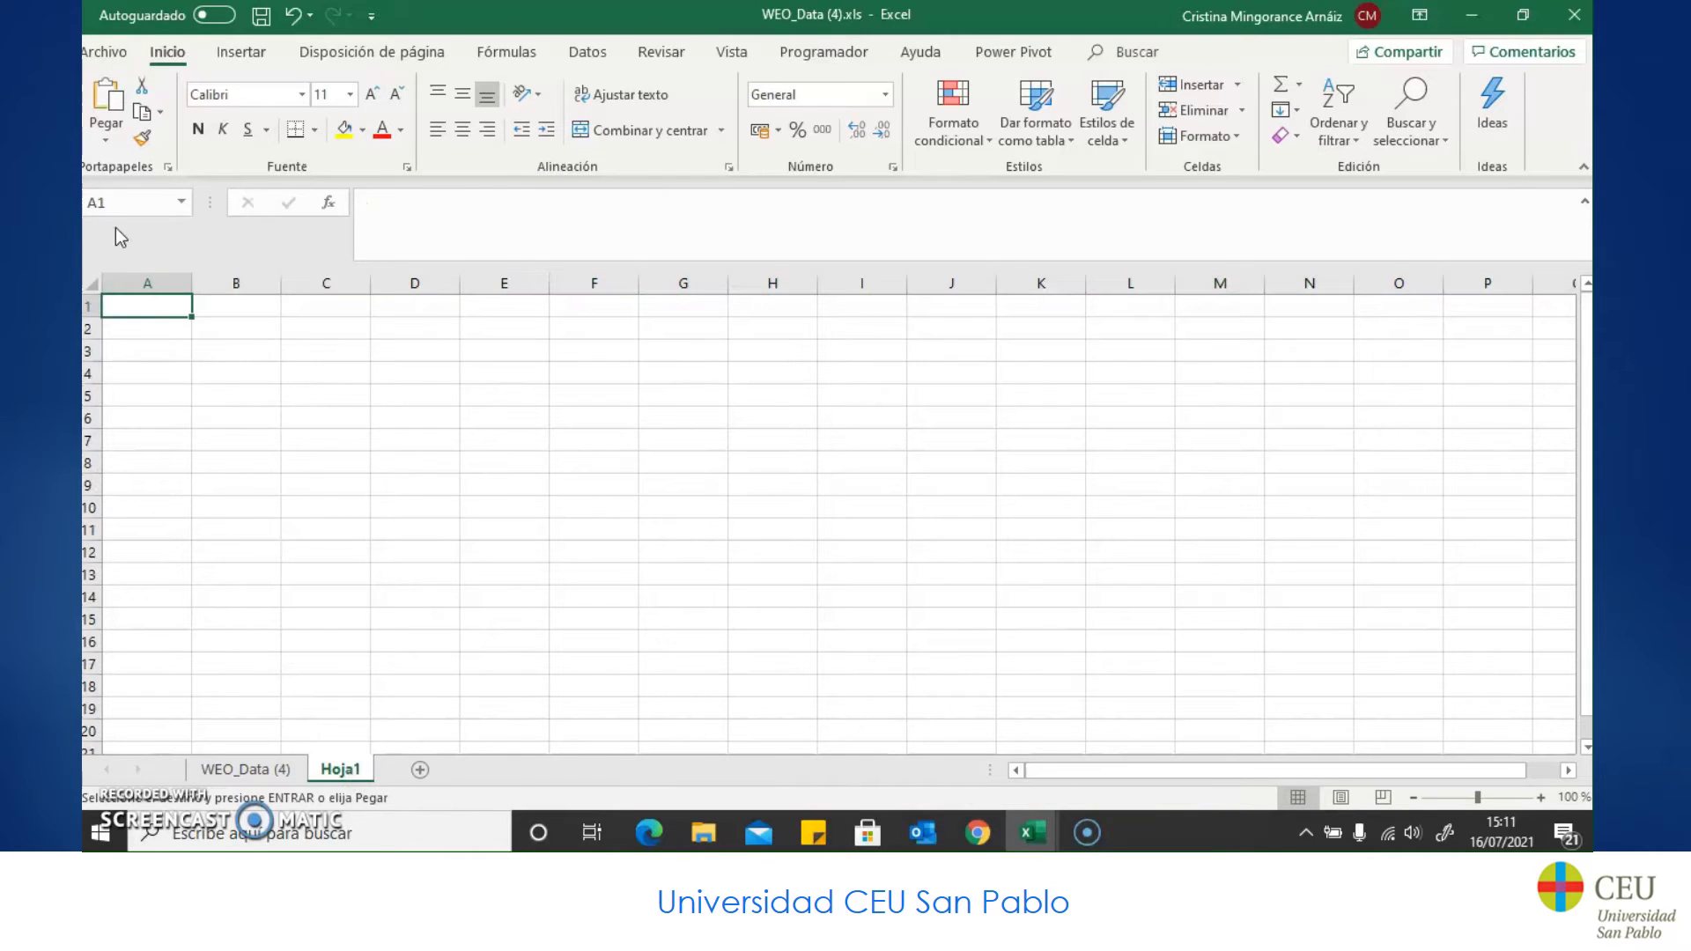
click(107, 133)
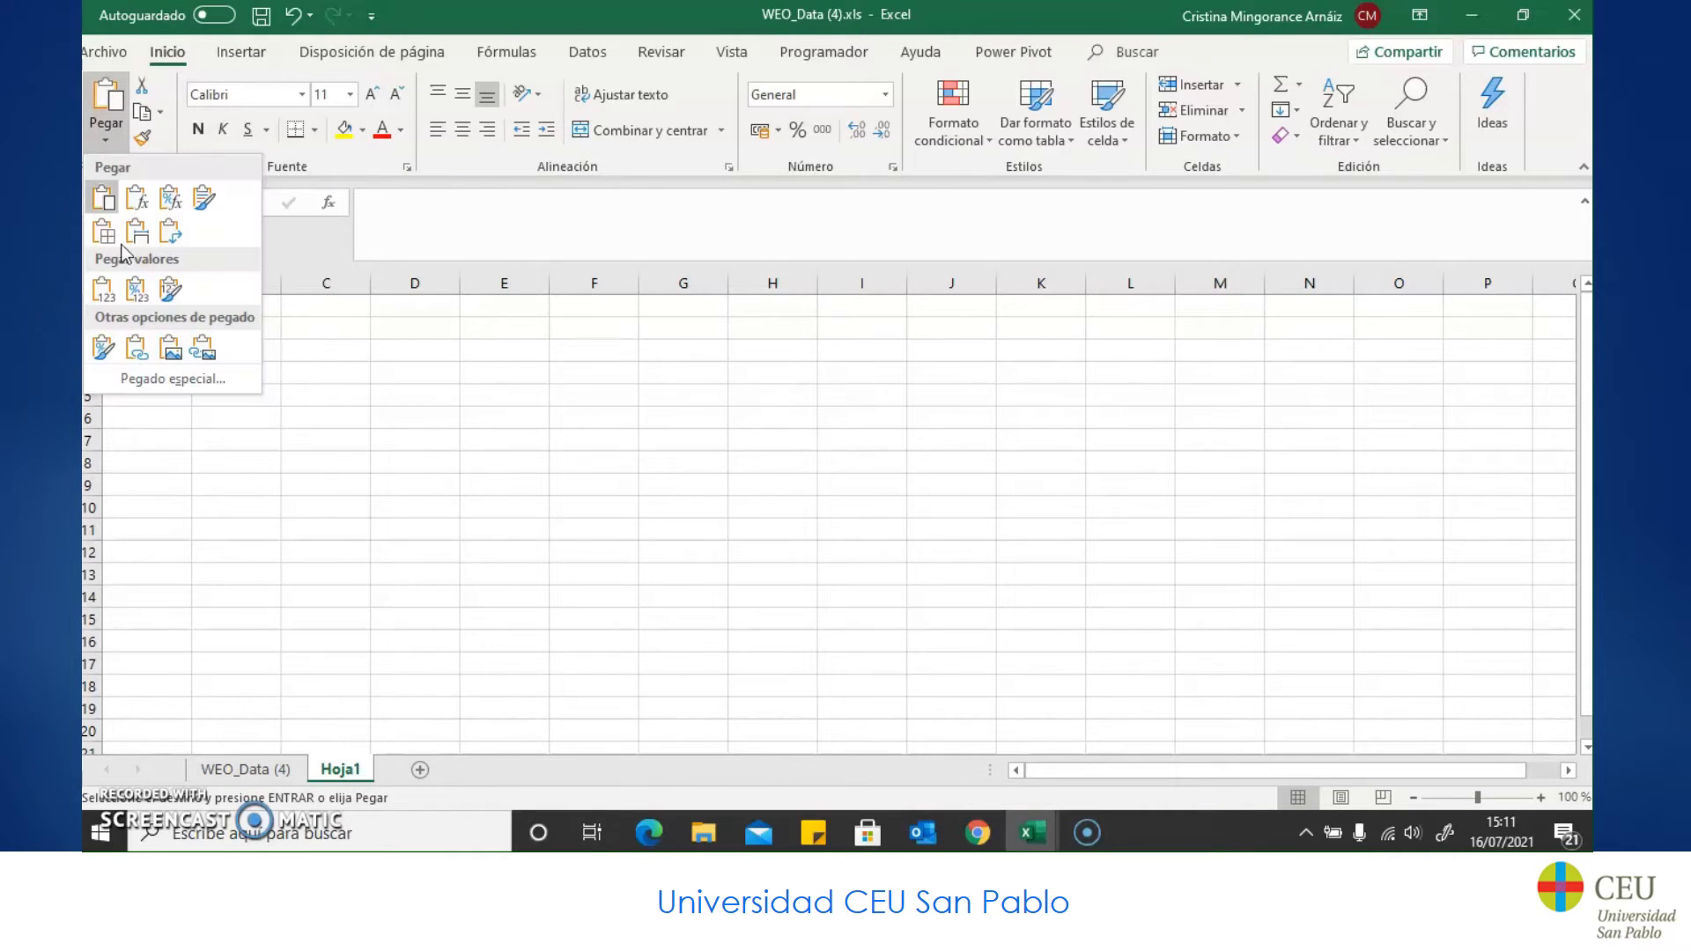
click(173, 231)
click(222, 400)
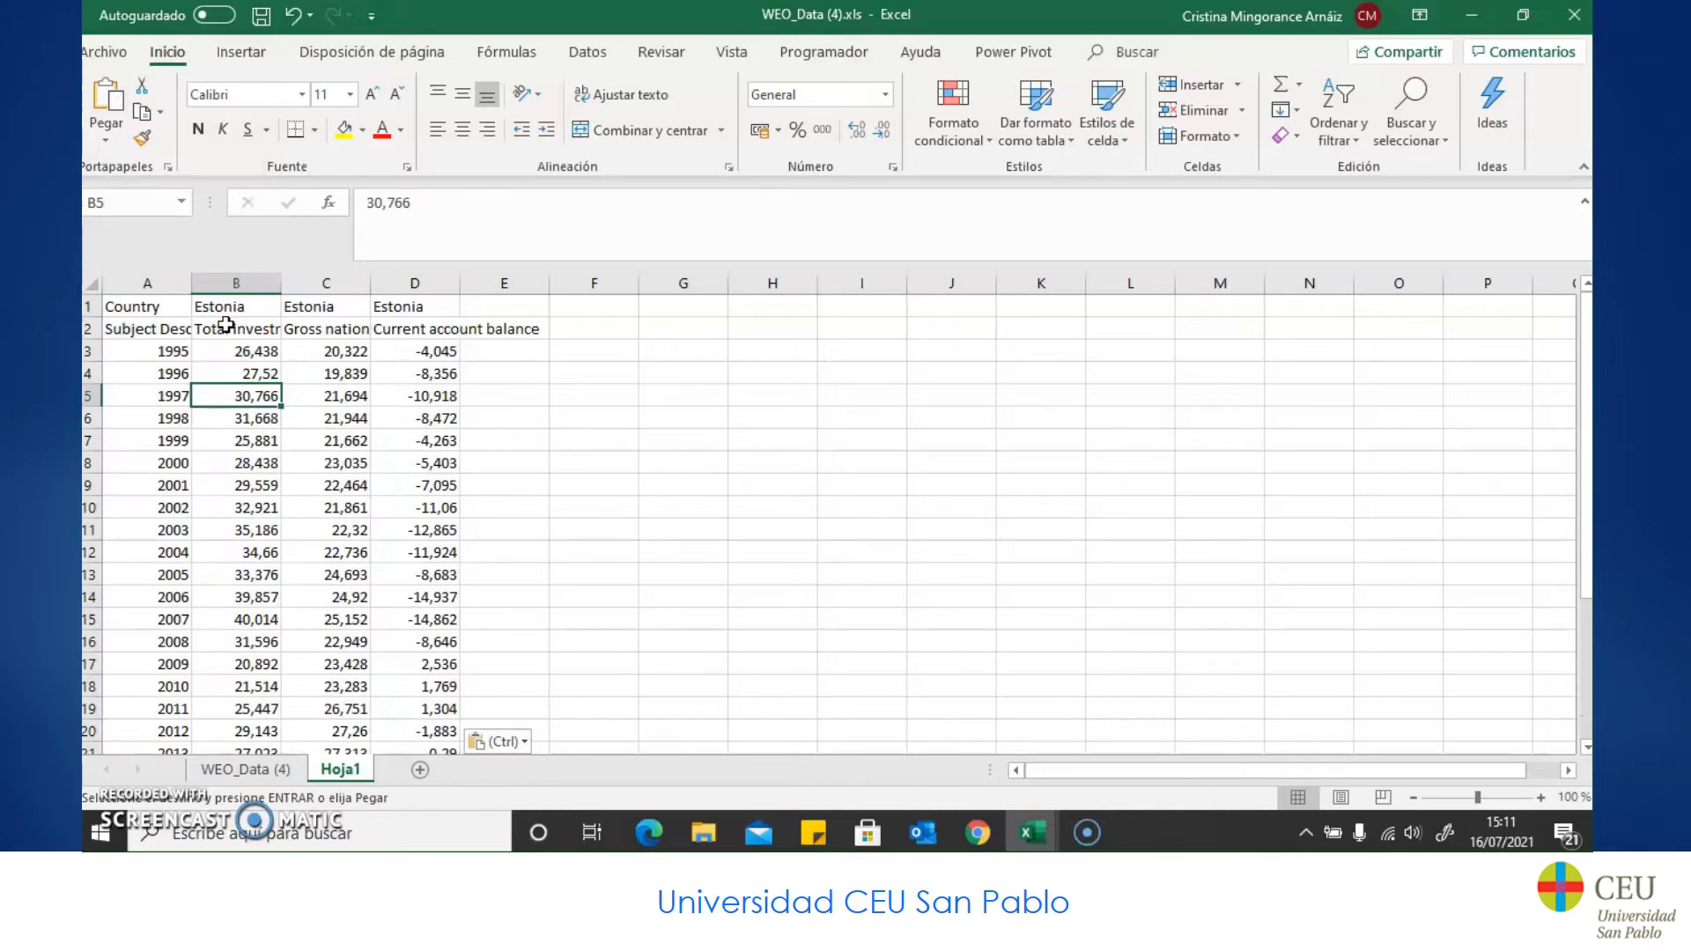
Step: Rename the series headers in B2, C2 and D2 as "FBK (% PIB)", "Ahorro (% PIB)" and "SCC (% PIB)"
click(225, 326)
text(I)
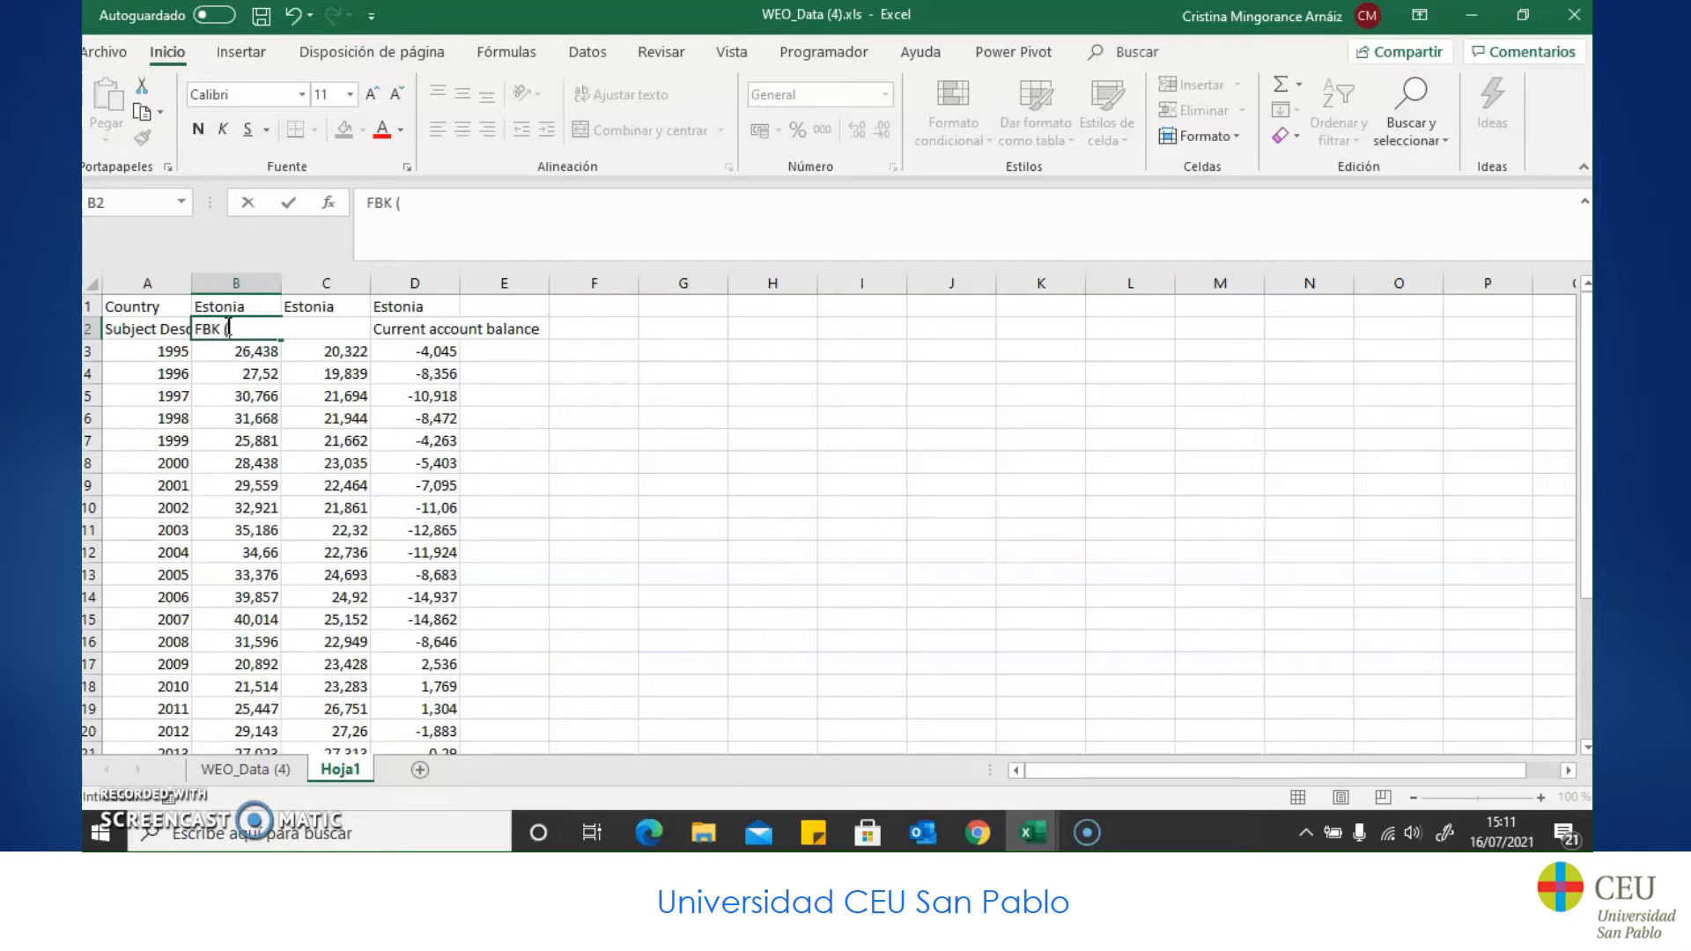
text(% PIB)
key(Tab)
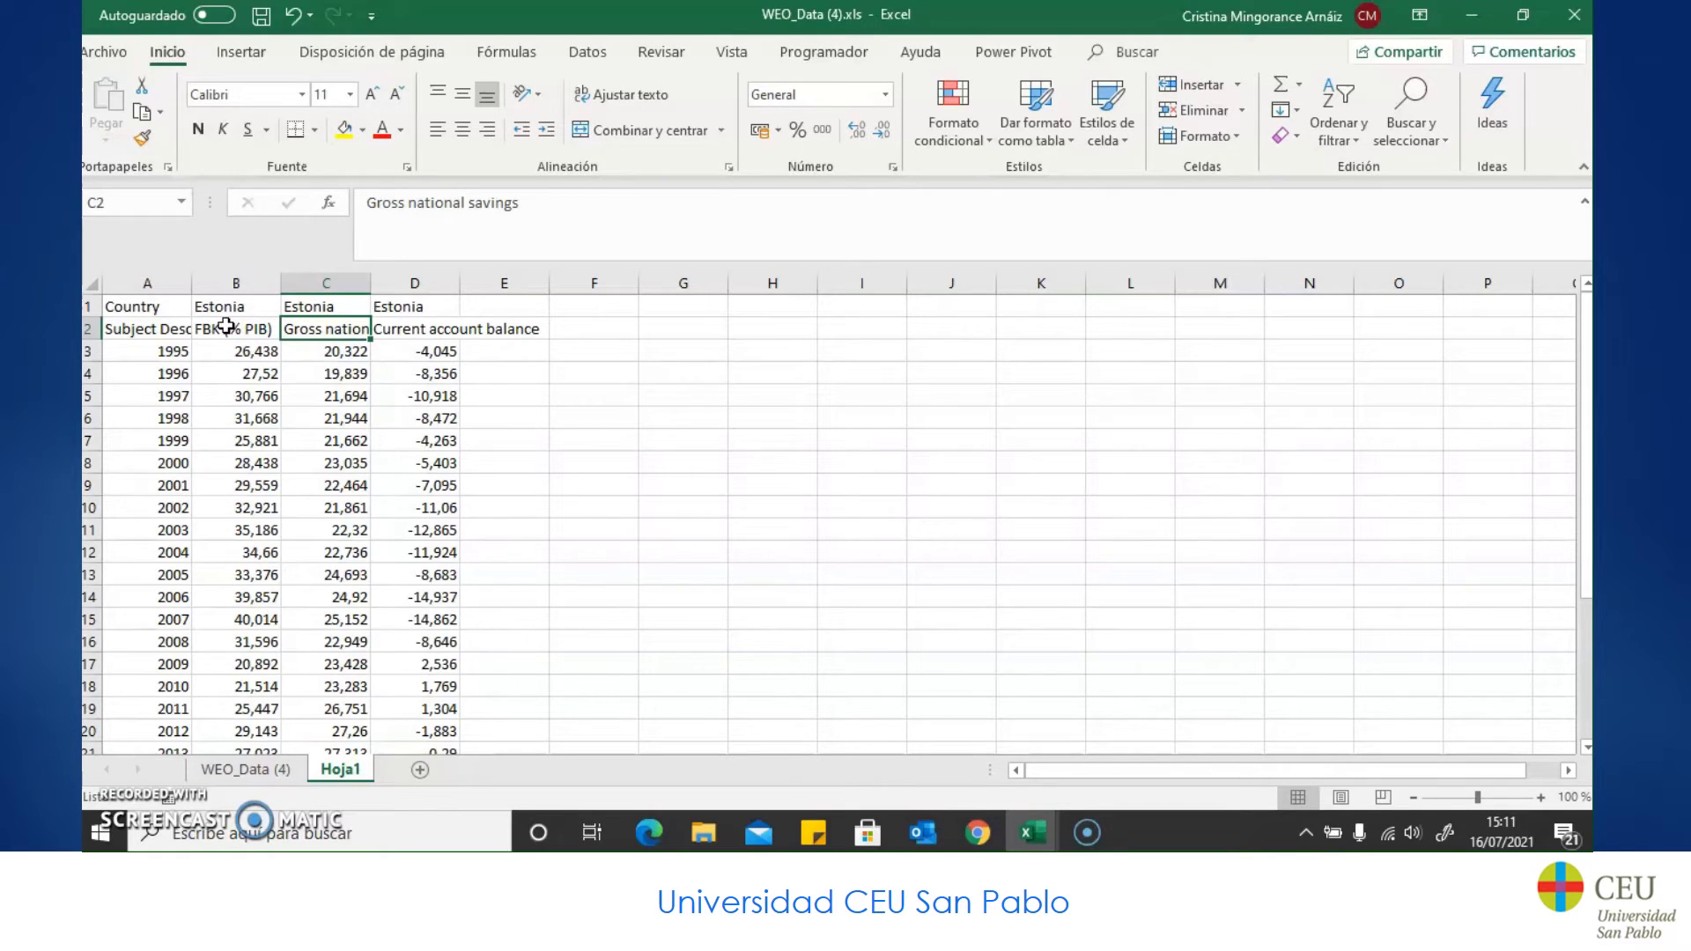
text(Ahorro ()
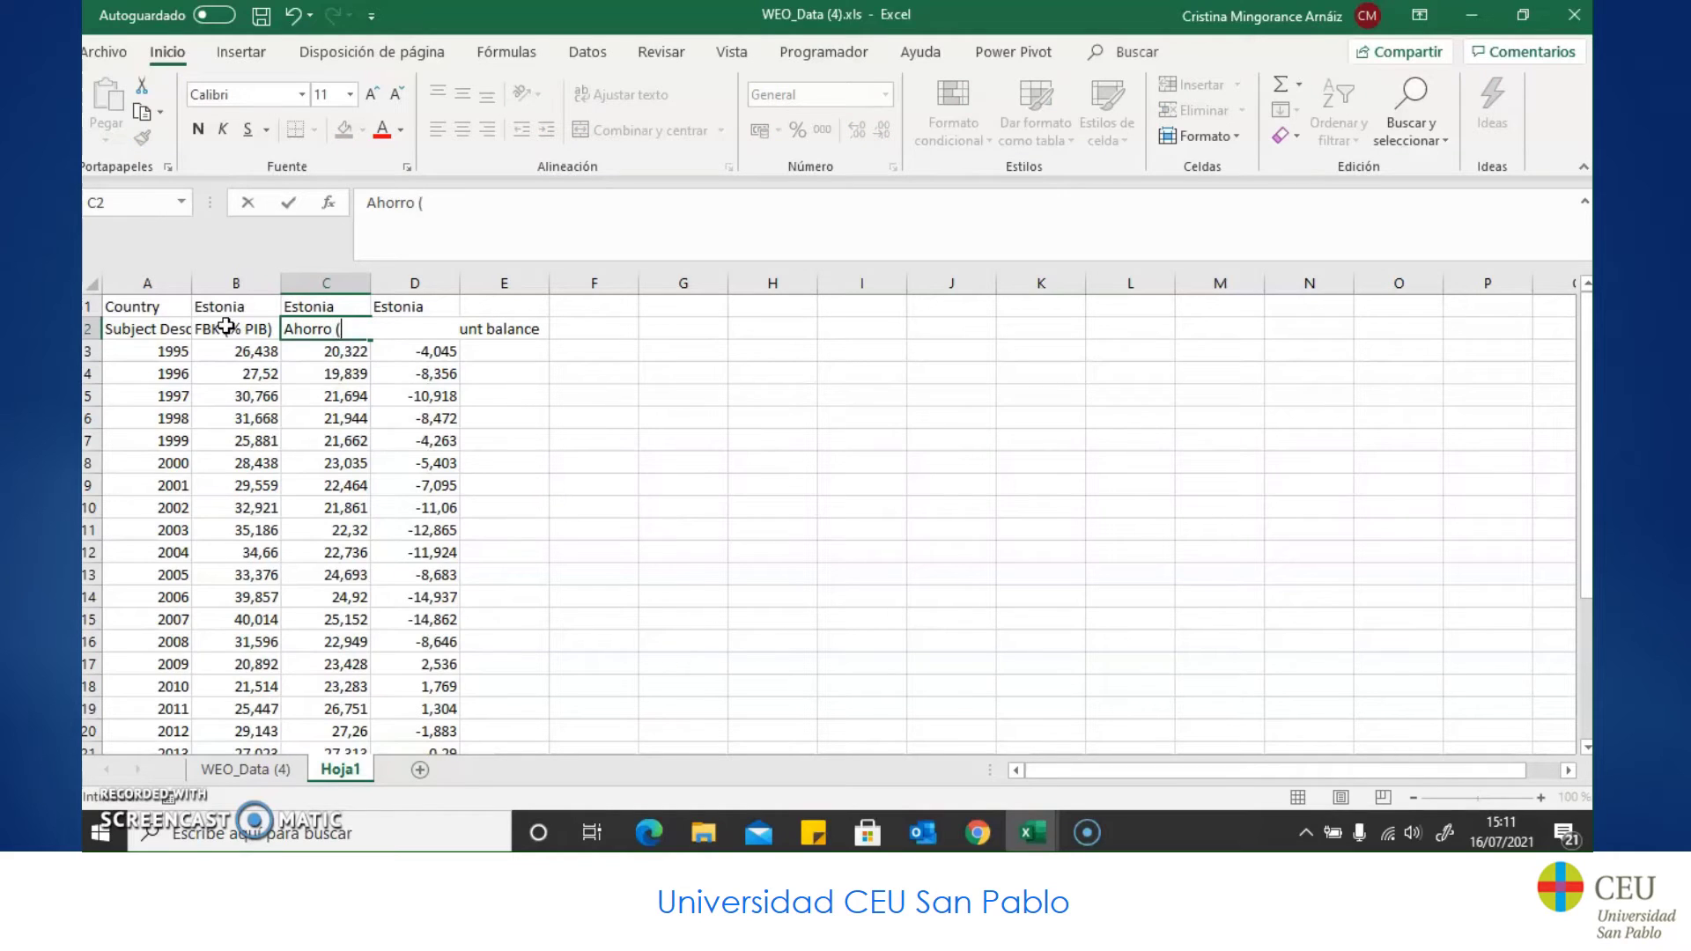
text(% PIB)
key(Tab)
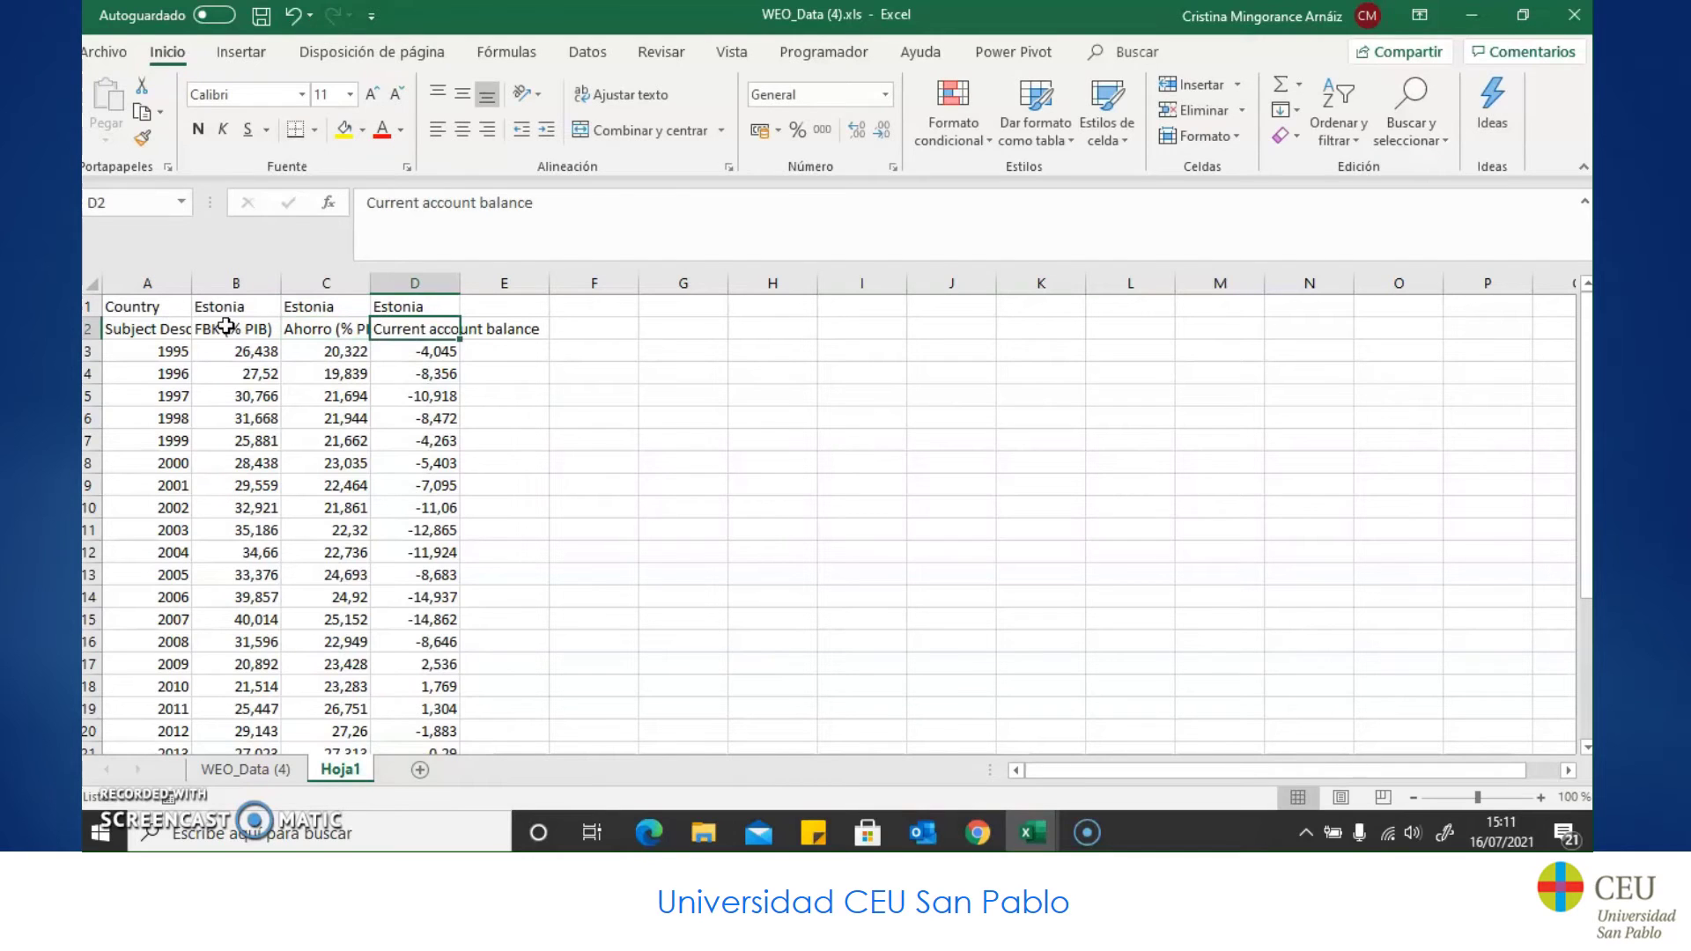
text(SCC (%)
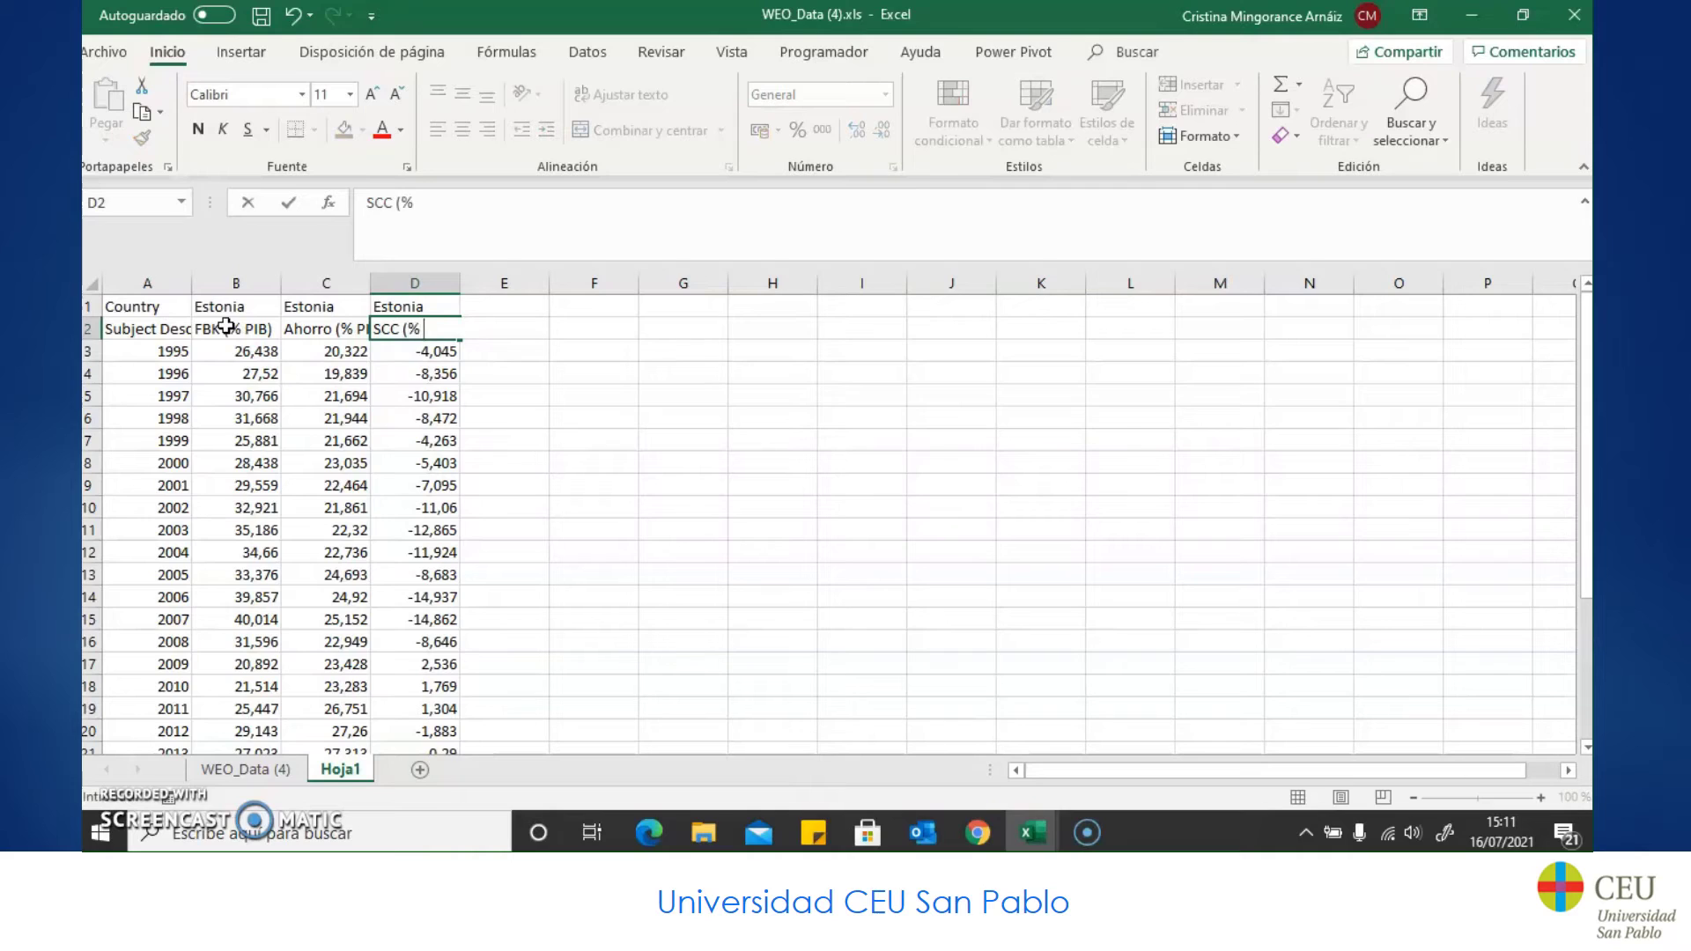
key(Return)
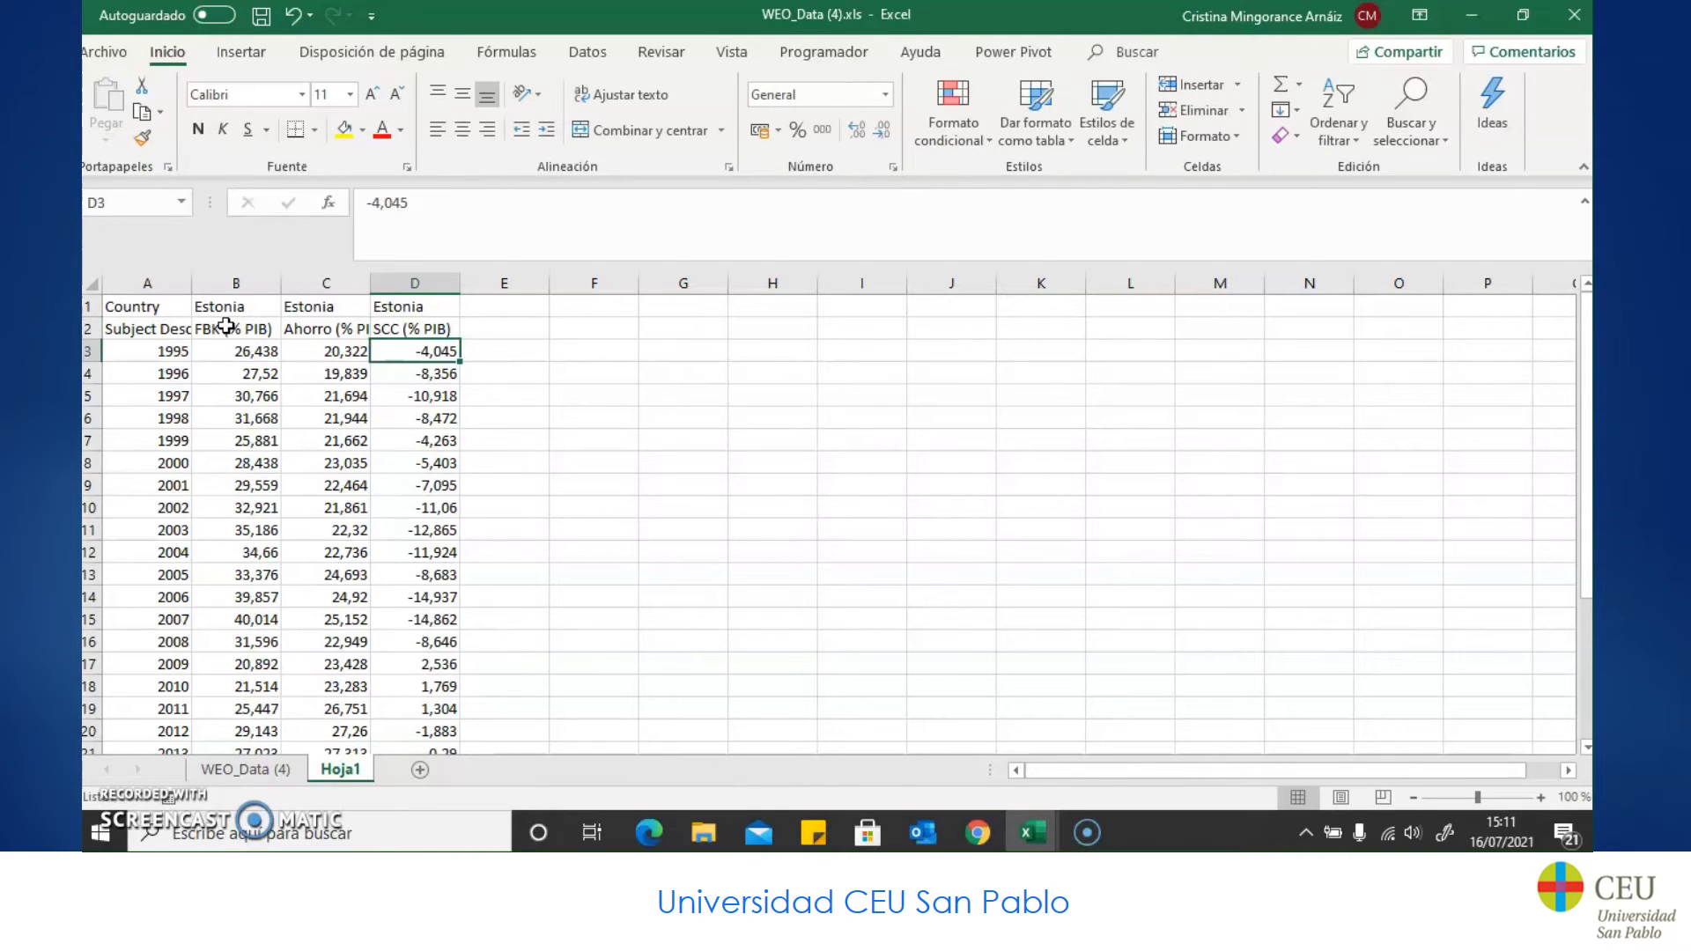
Step: Clear the "Subject Descriptor" label from cell A2
click(185, 393)
click(159, 327)
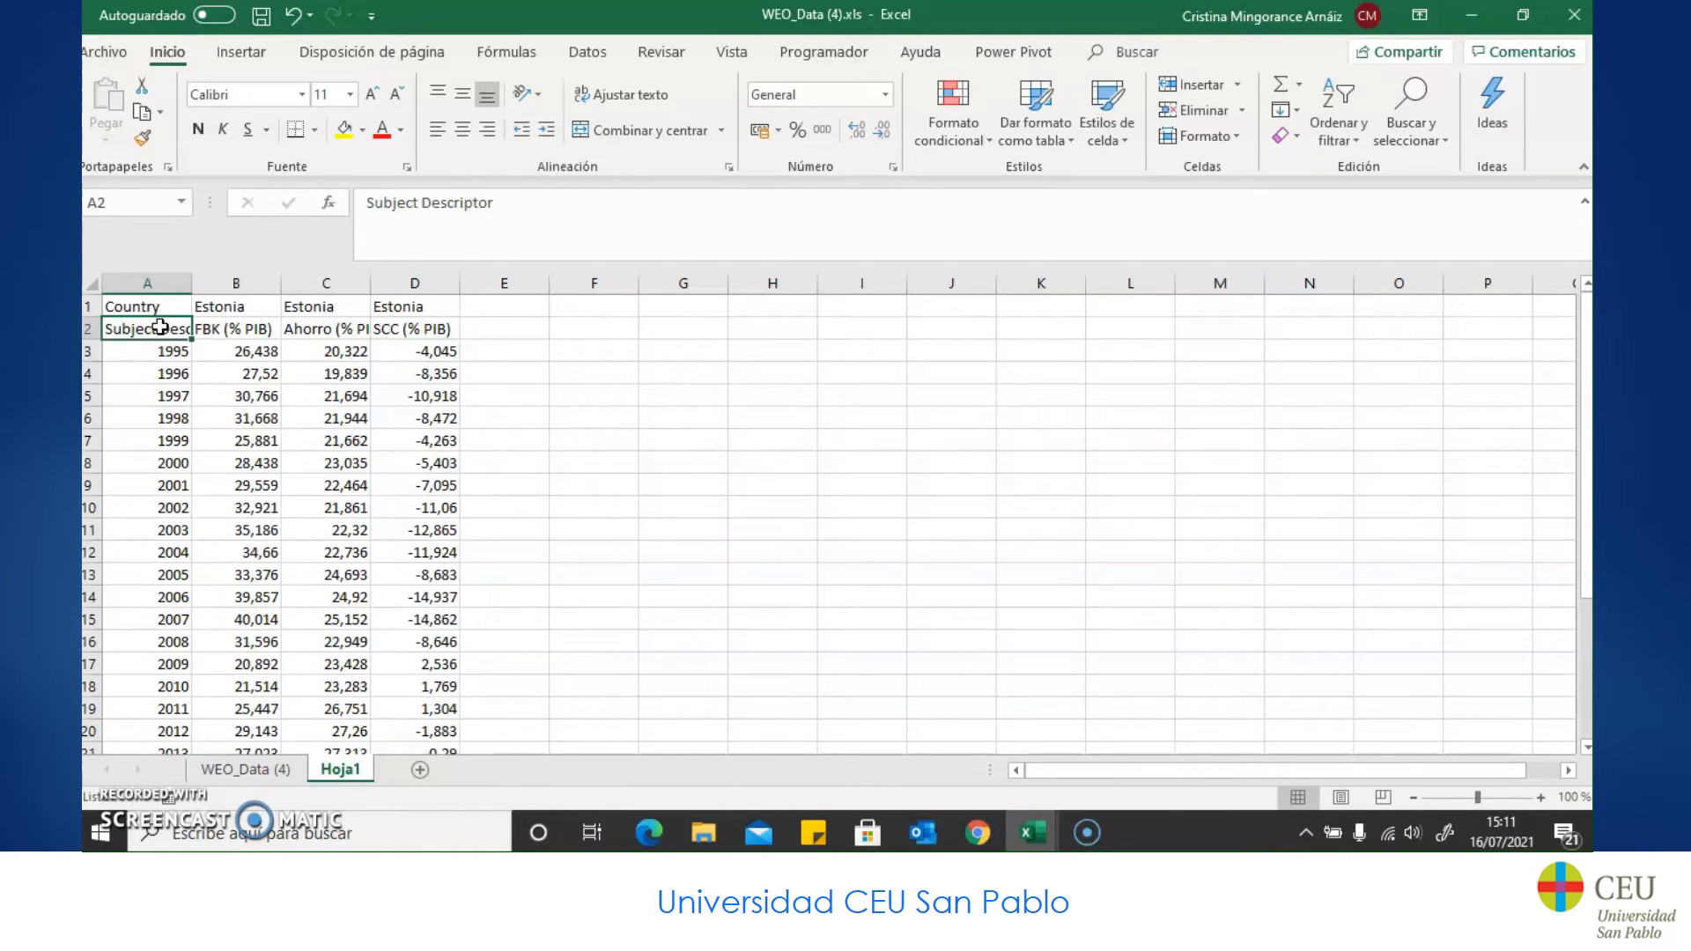
key(Delete)
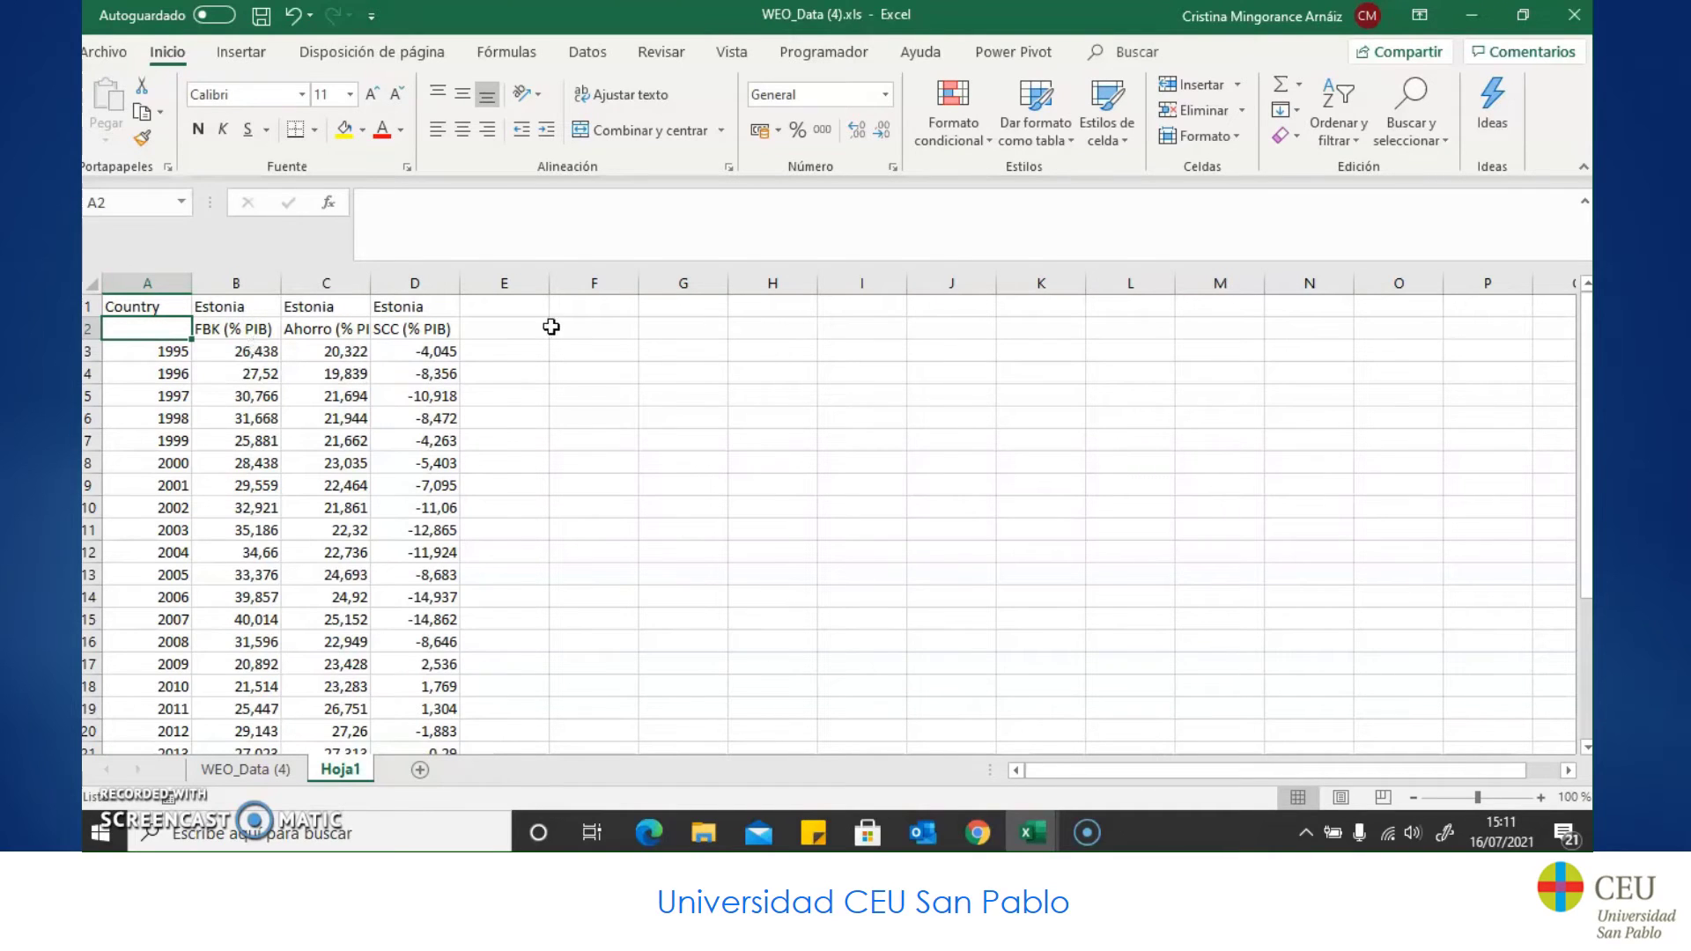
Step: Copy the 1995–2020 values of the three series (B3:D28) and paste them starting at N3
click(504, 310)
drag(257, 353, 403, 697)
key(ctrl+c)
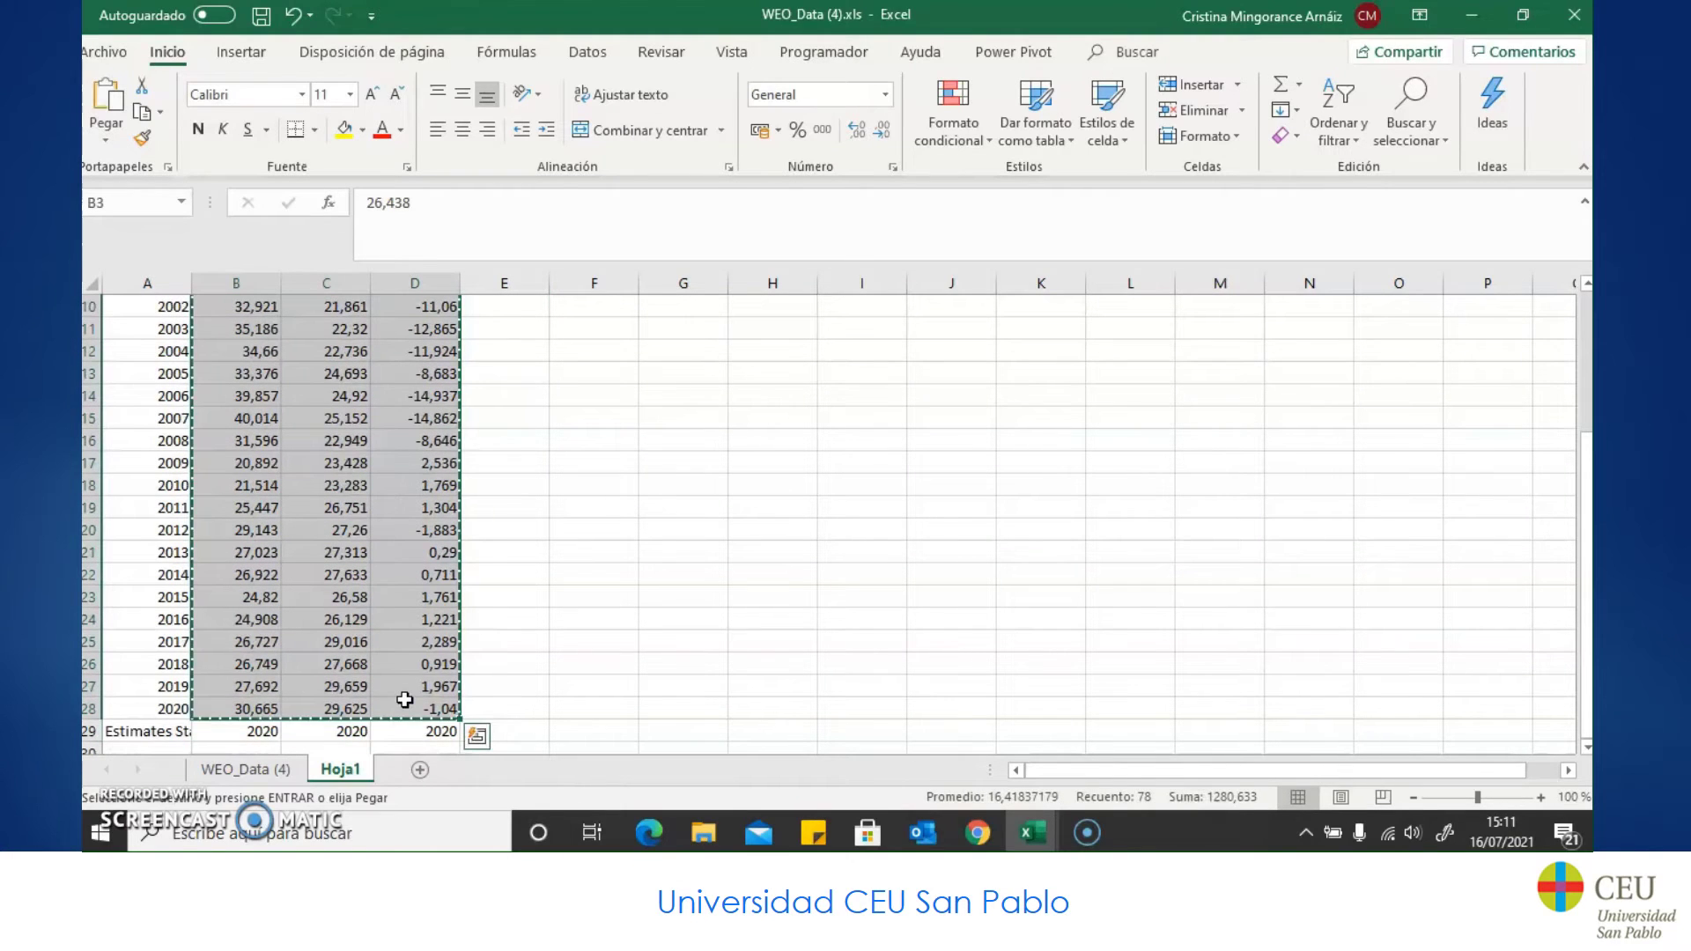
scroll(458, 586, up, 3)
click(1279, 355)
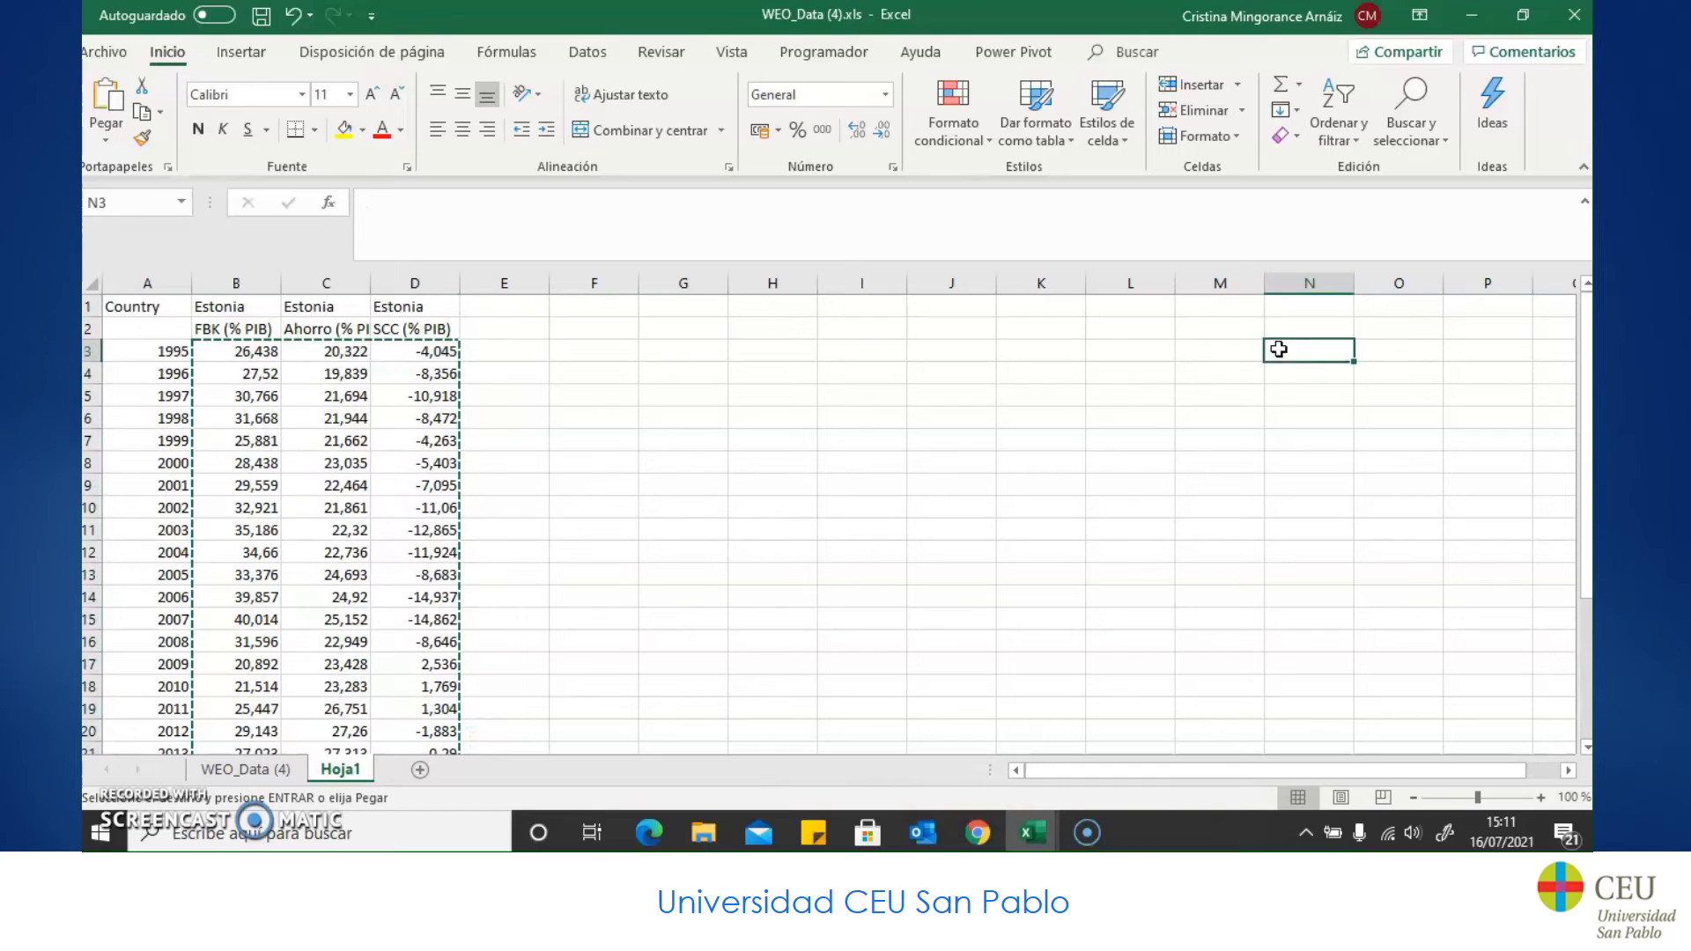
key(ctrl+v)
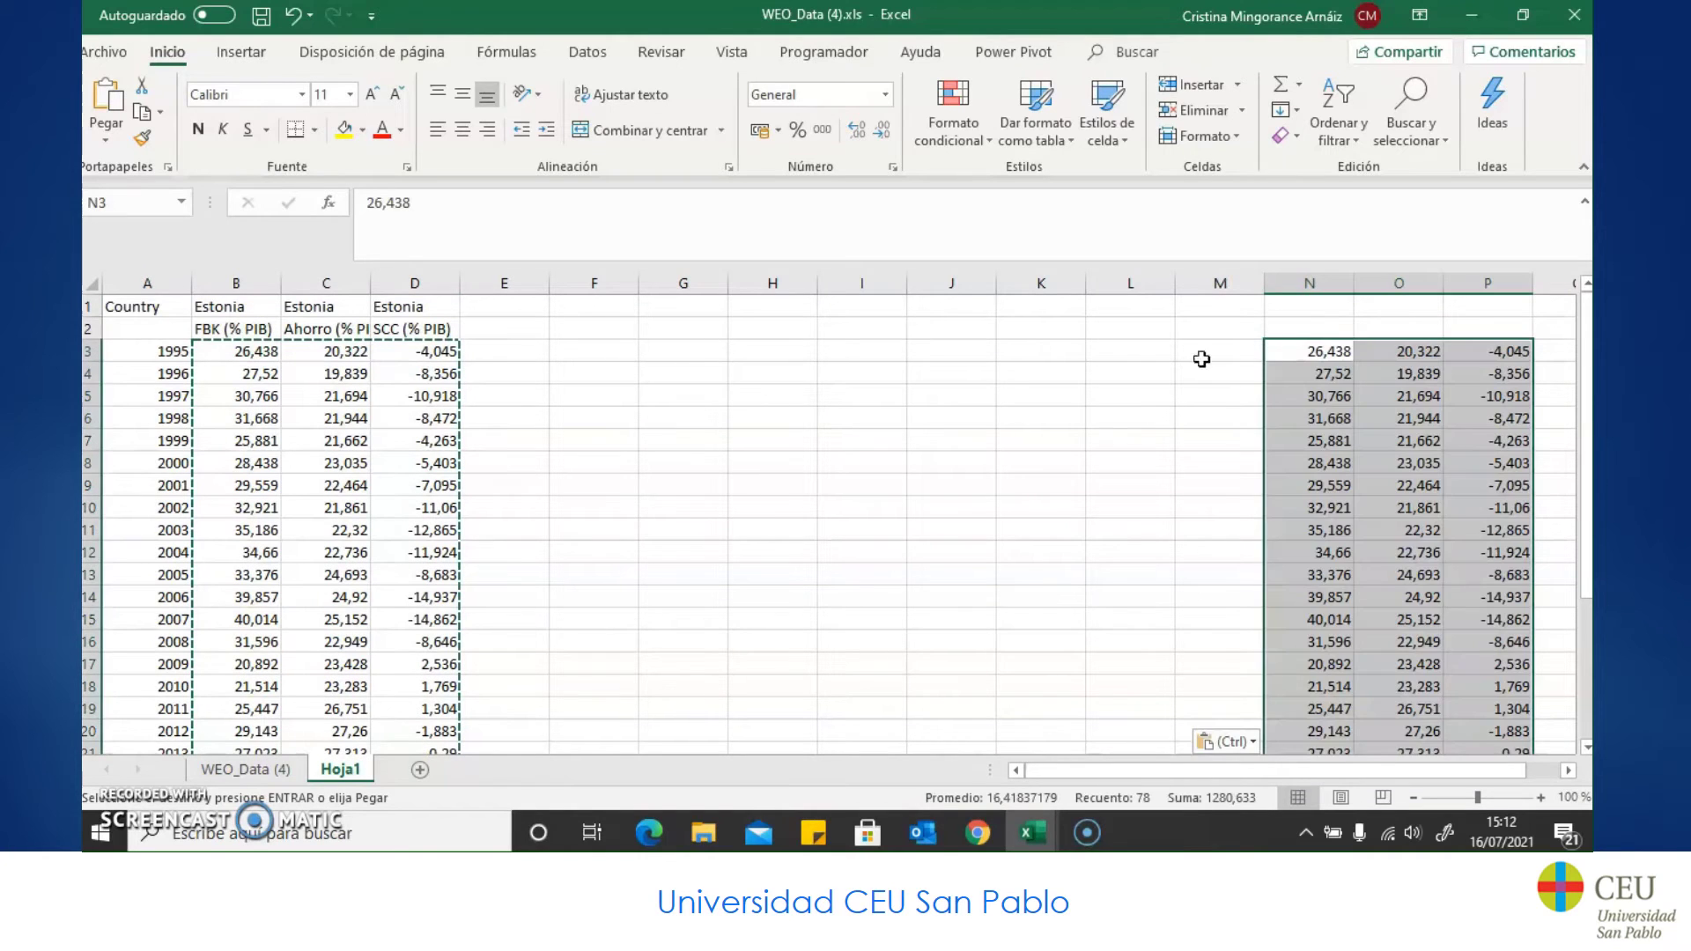
Step: Enter the formula =N3/100 in B3 to convert the 1995 FBK value to a fraction
click(258, 361)
text(=)
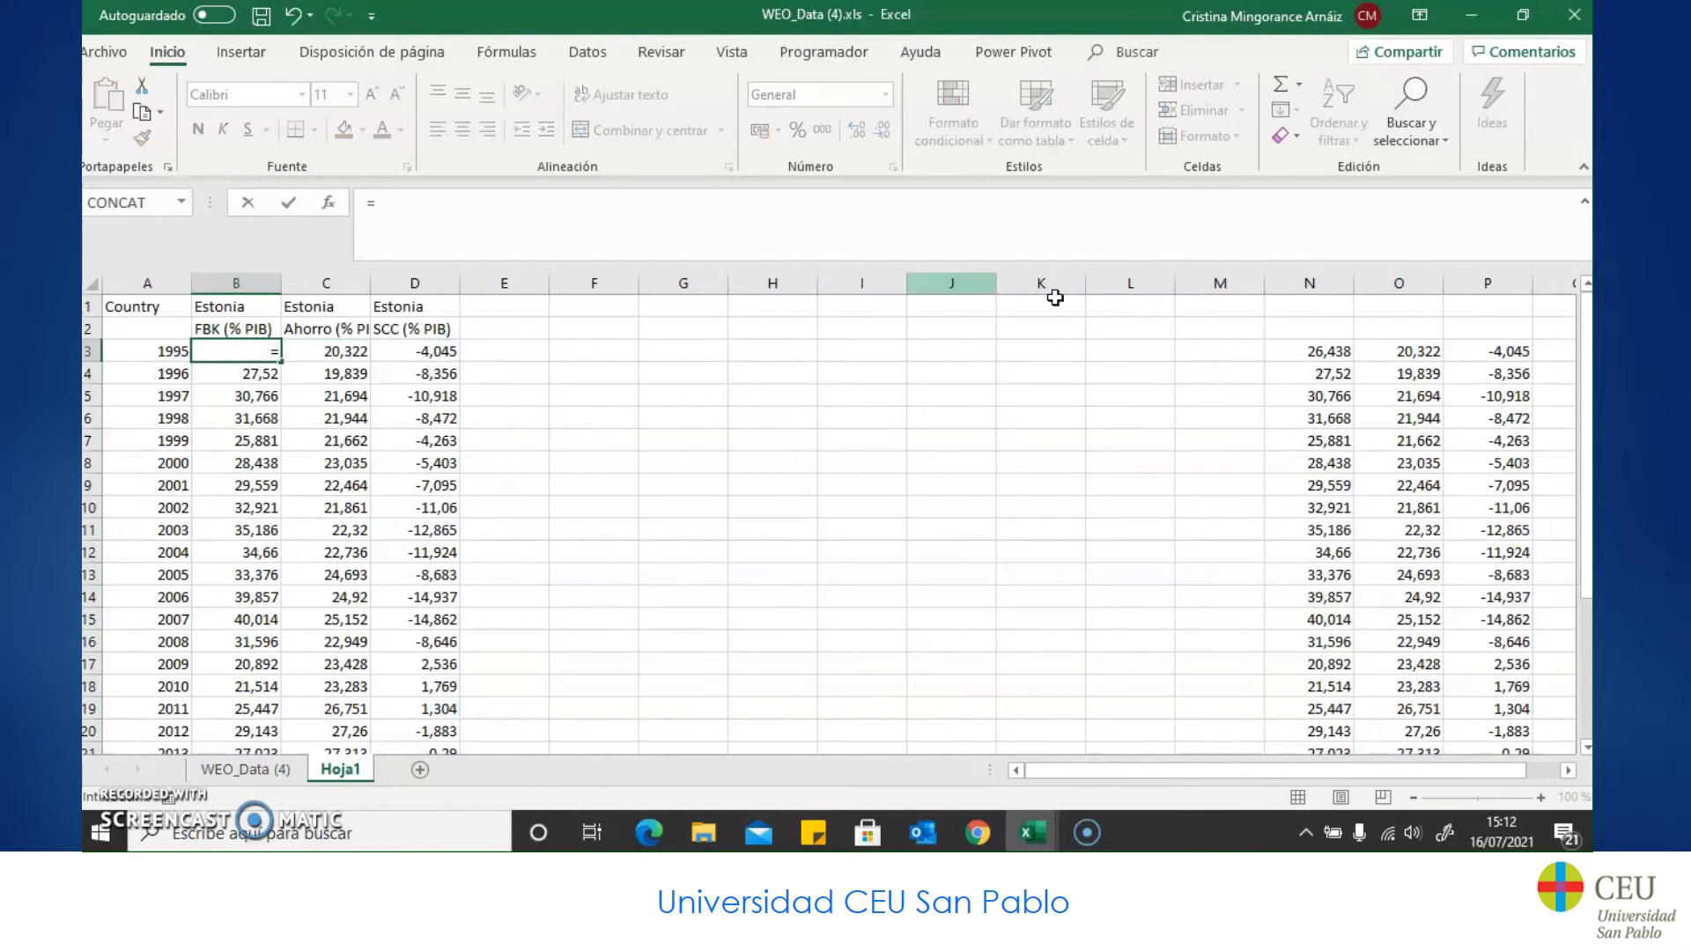
click(1292, 352)
text(/100)
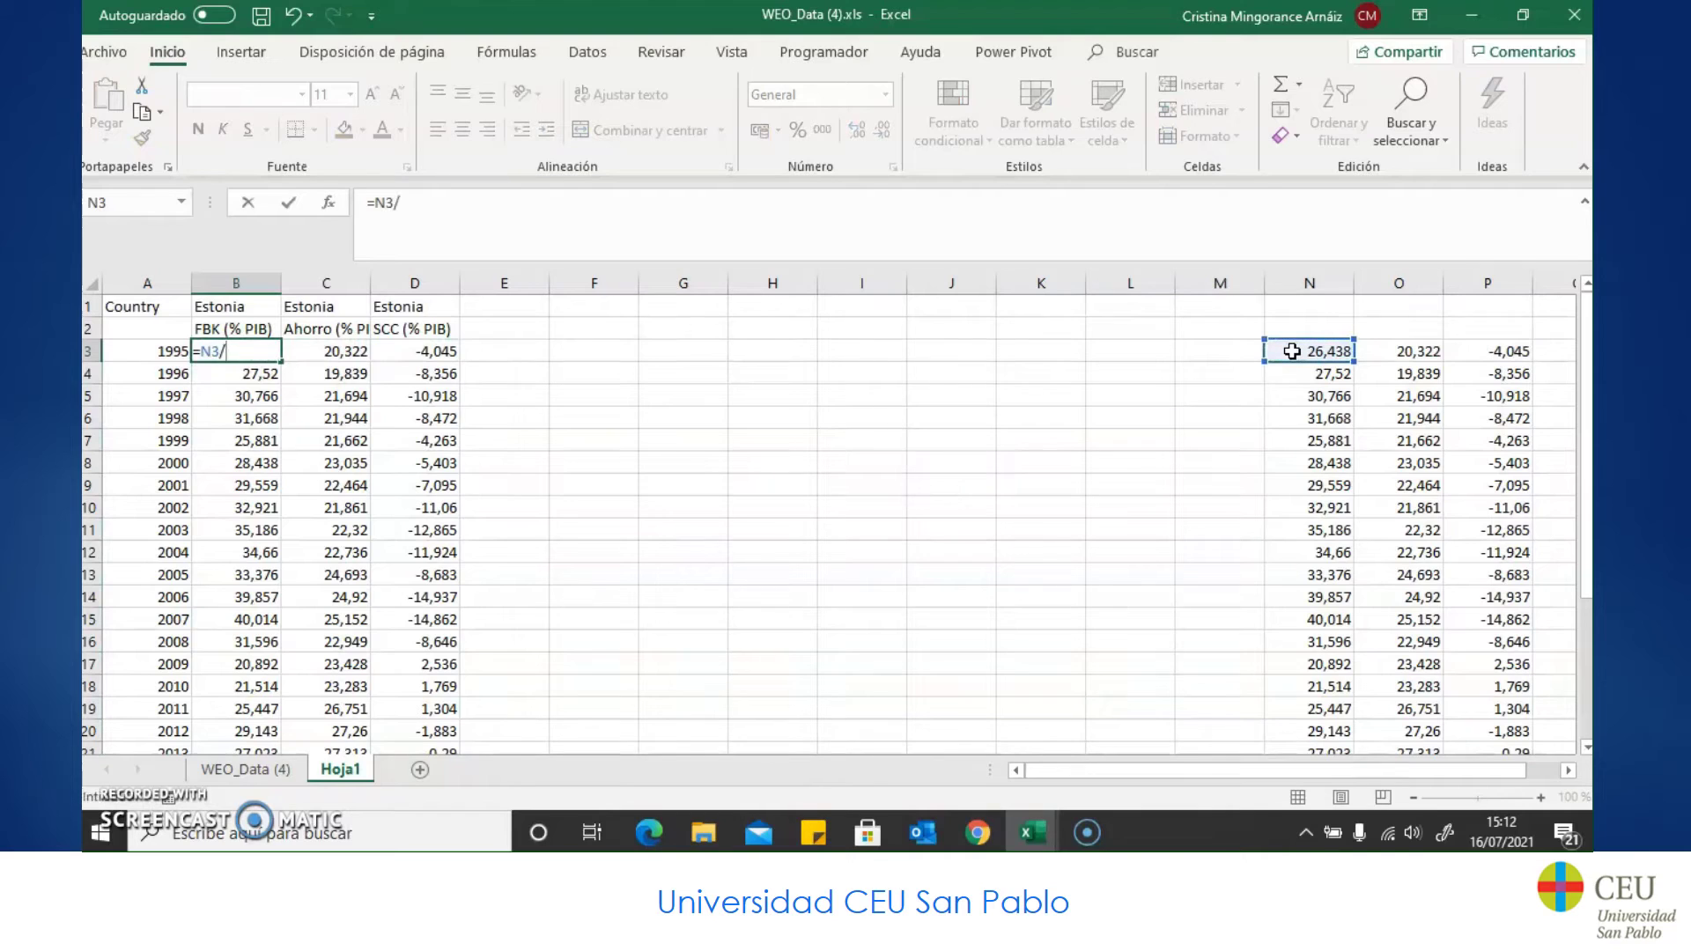
key(Return)
Step: Format B3 as a percentage with two decimals and fill its formula across B3:D28
click(246, 352)
click(779, 131)
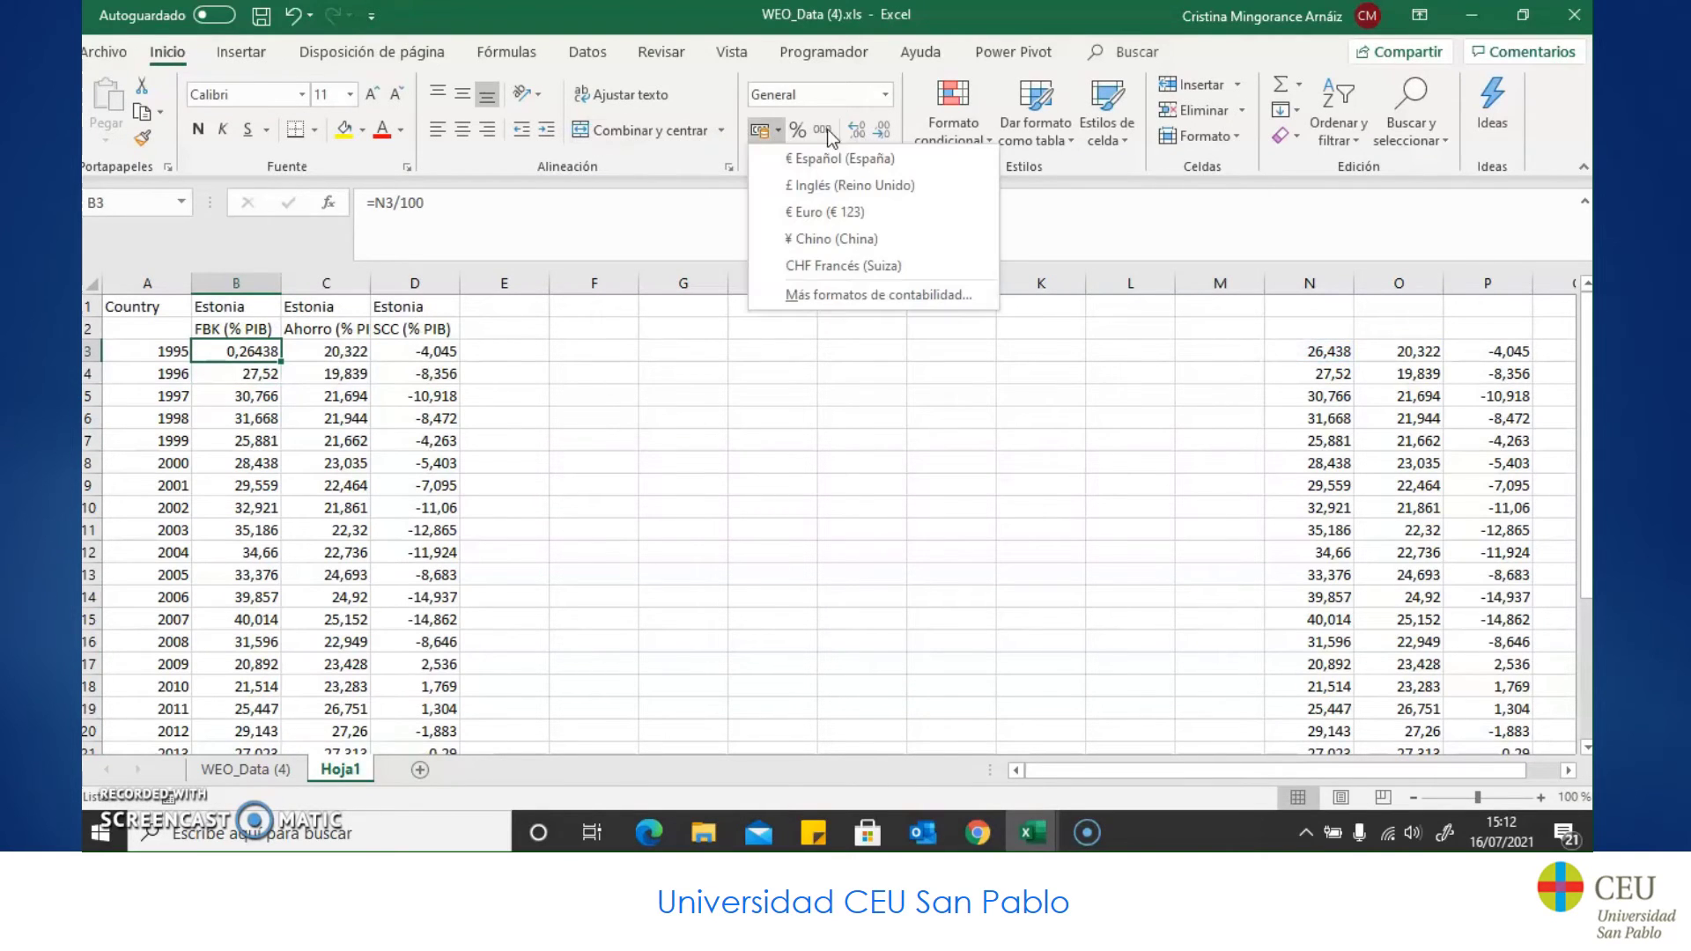
click(798, 131)
click(859, 131)
click(859, 130)
drag(281, 361, 428, 709)
Step: Clear the "Estimates Start After" row in A29:D29
drag(116, 710, 430, 710)
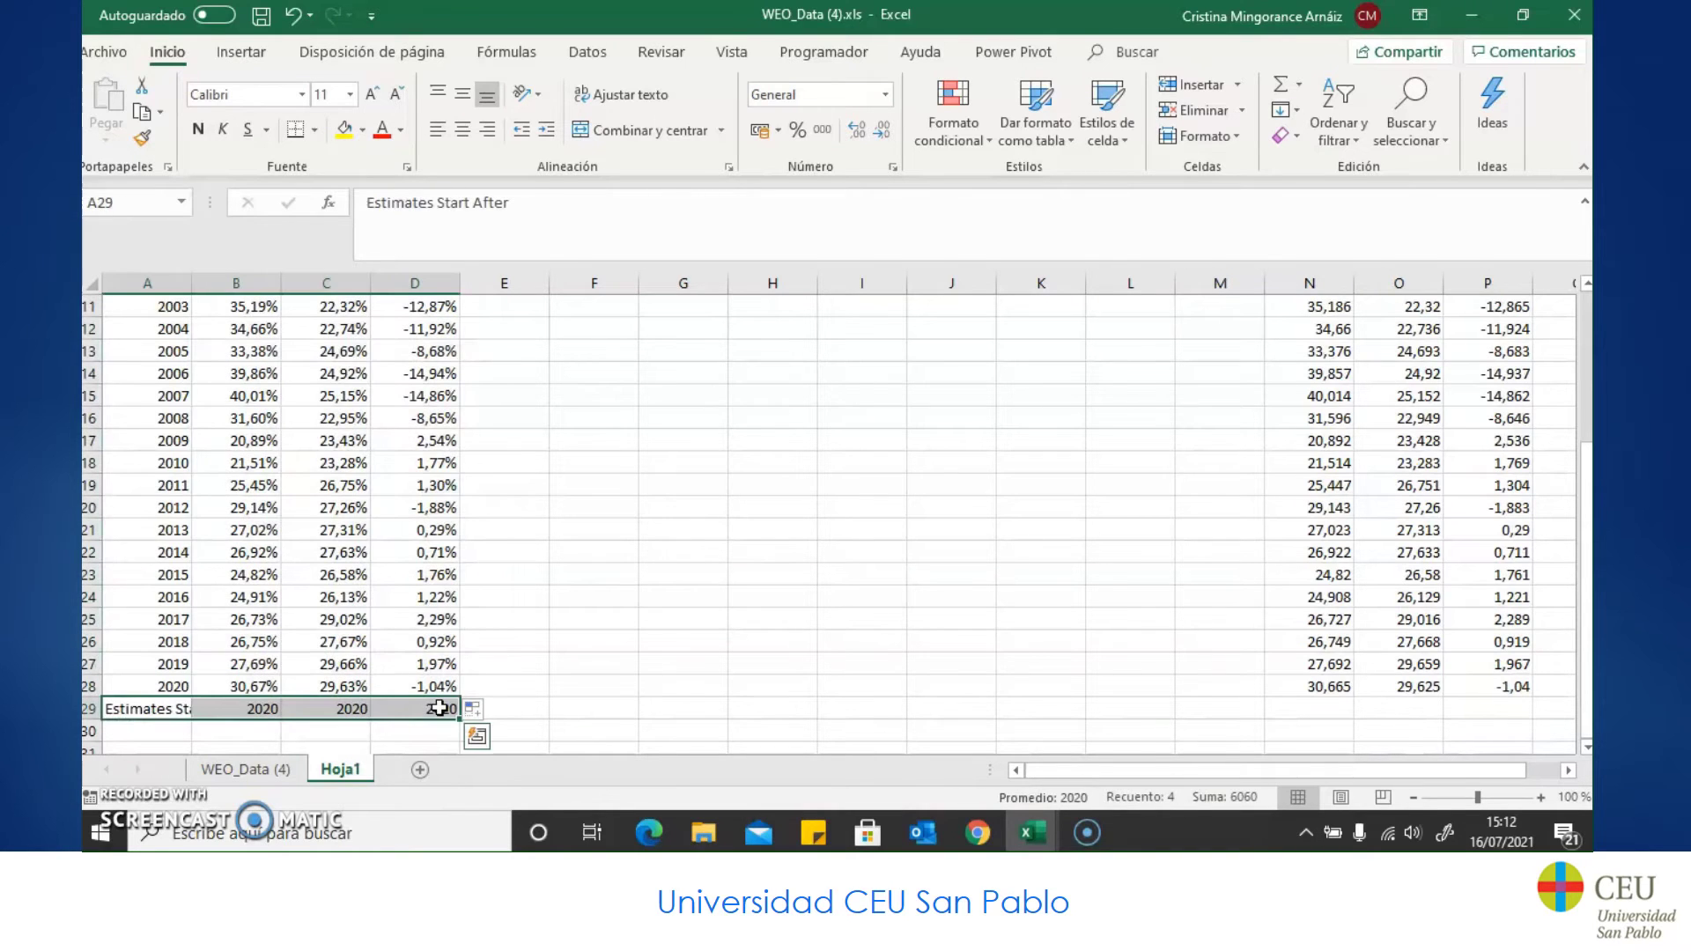
key(Delete)
scroll(577, 537, up, 4)
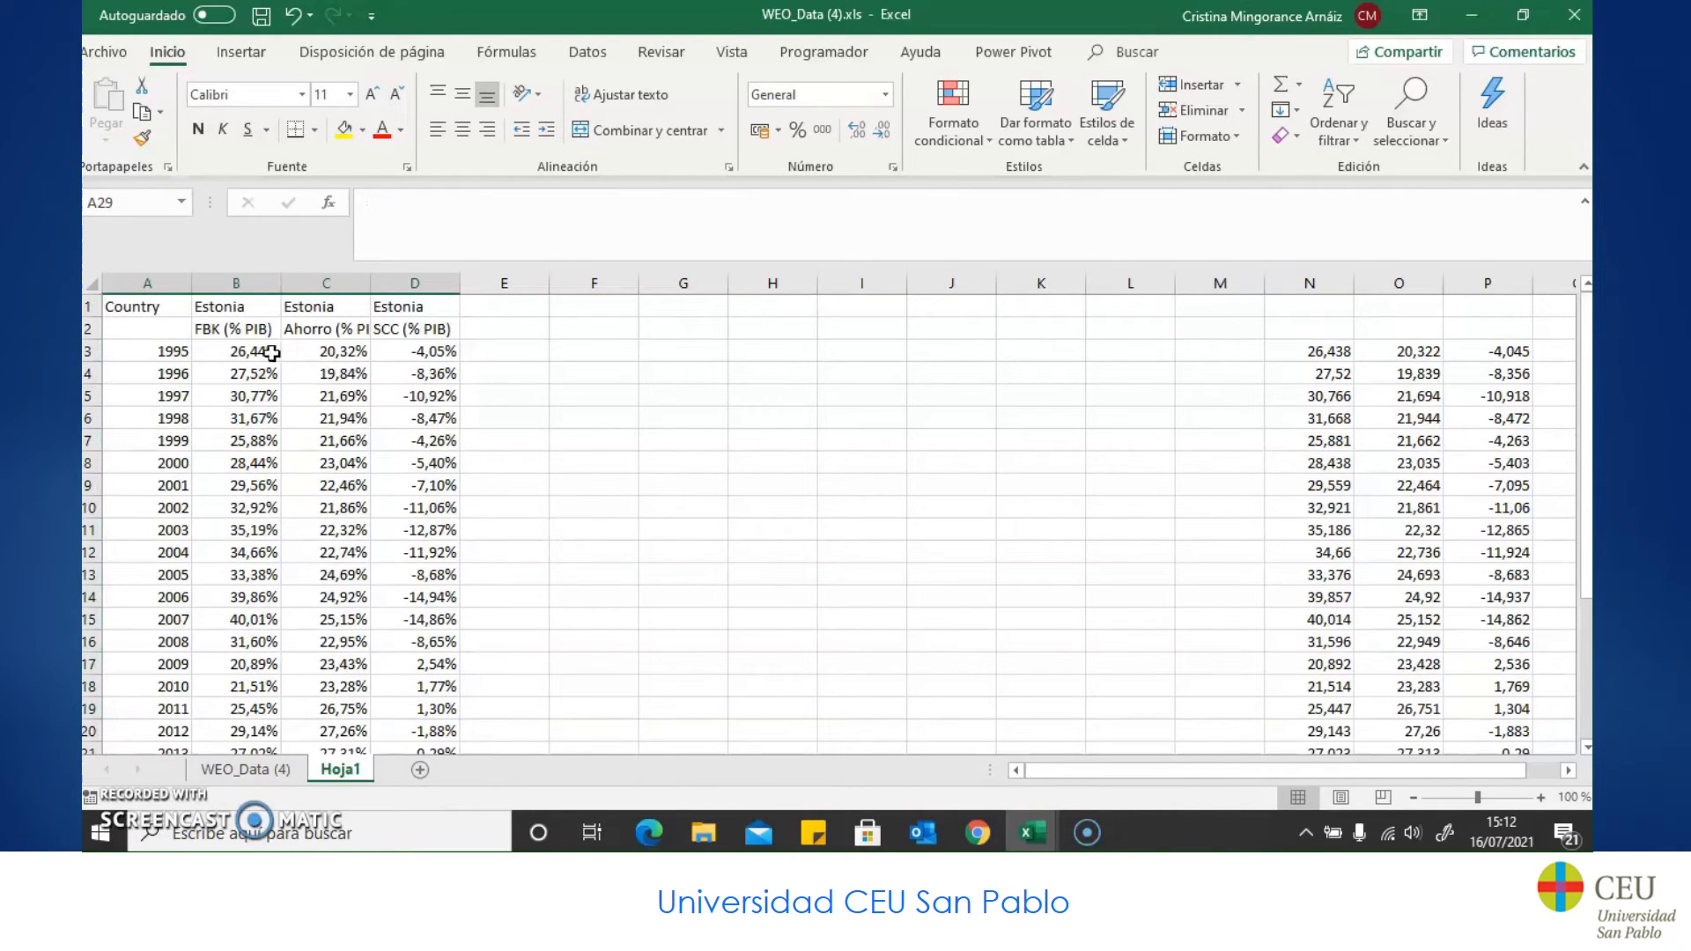
click(427, 332)
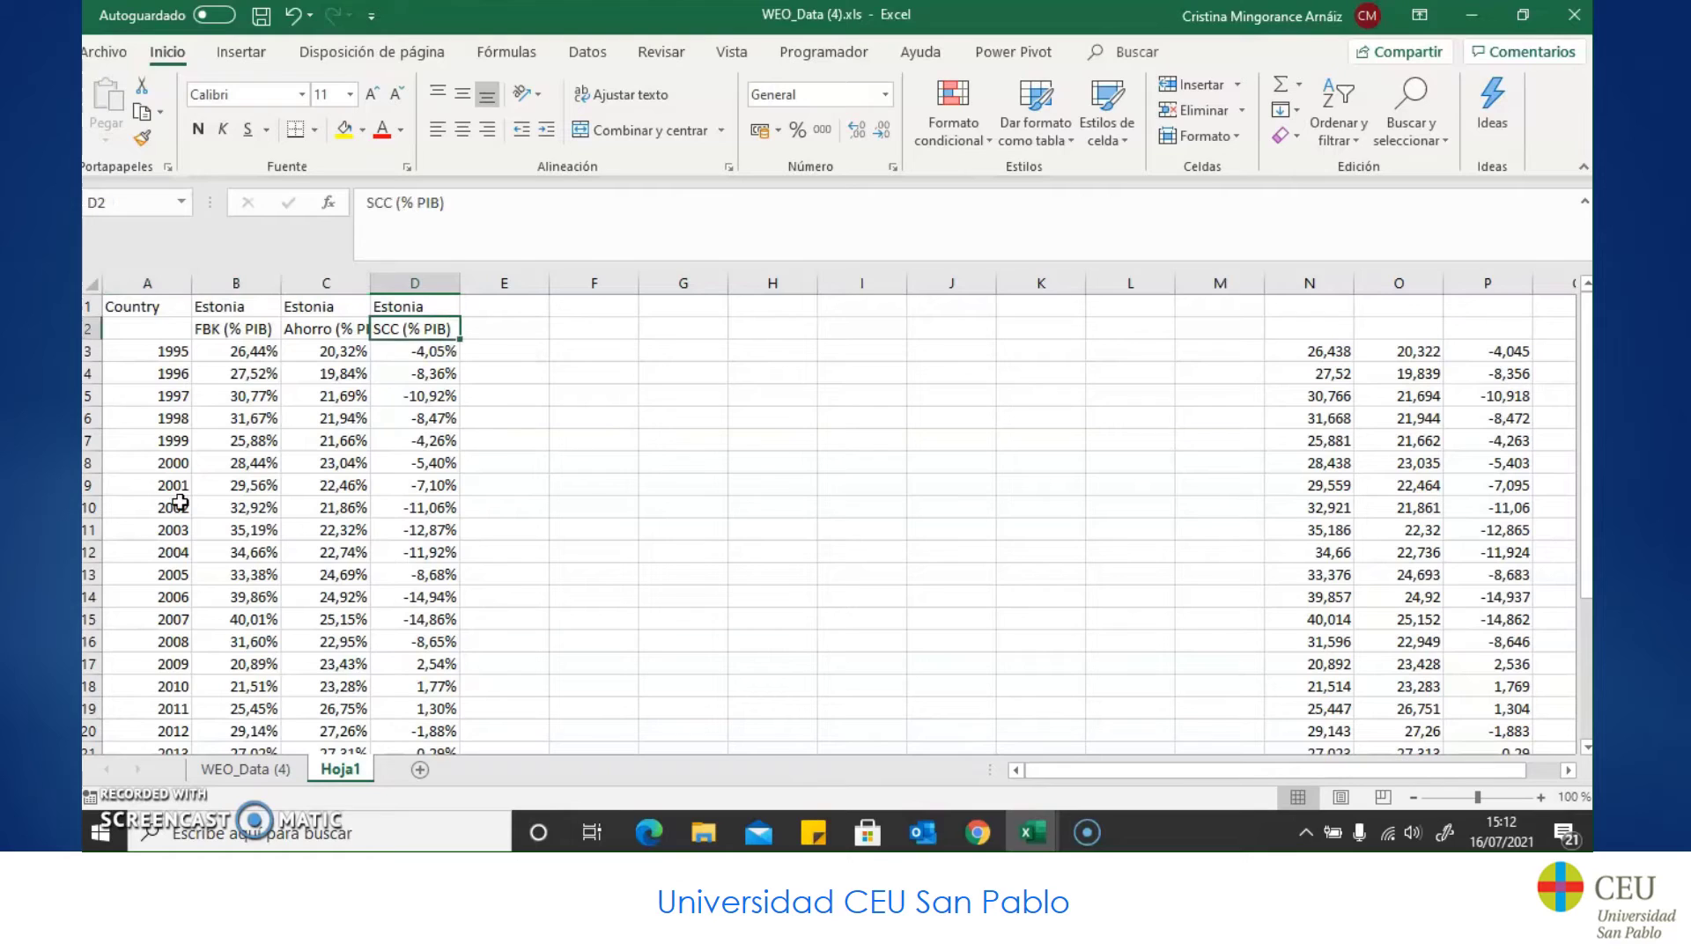
click(325, 331)
click(227, 331)
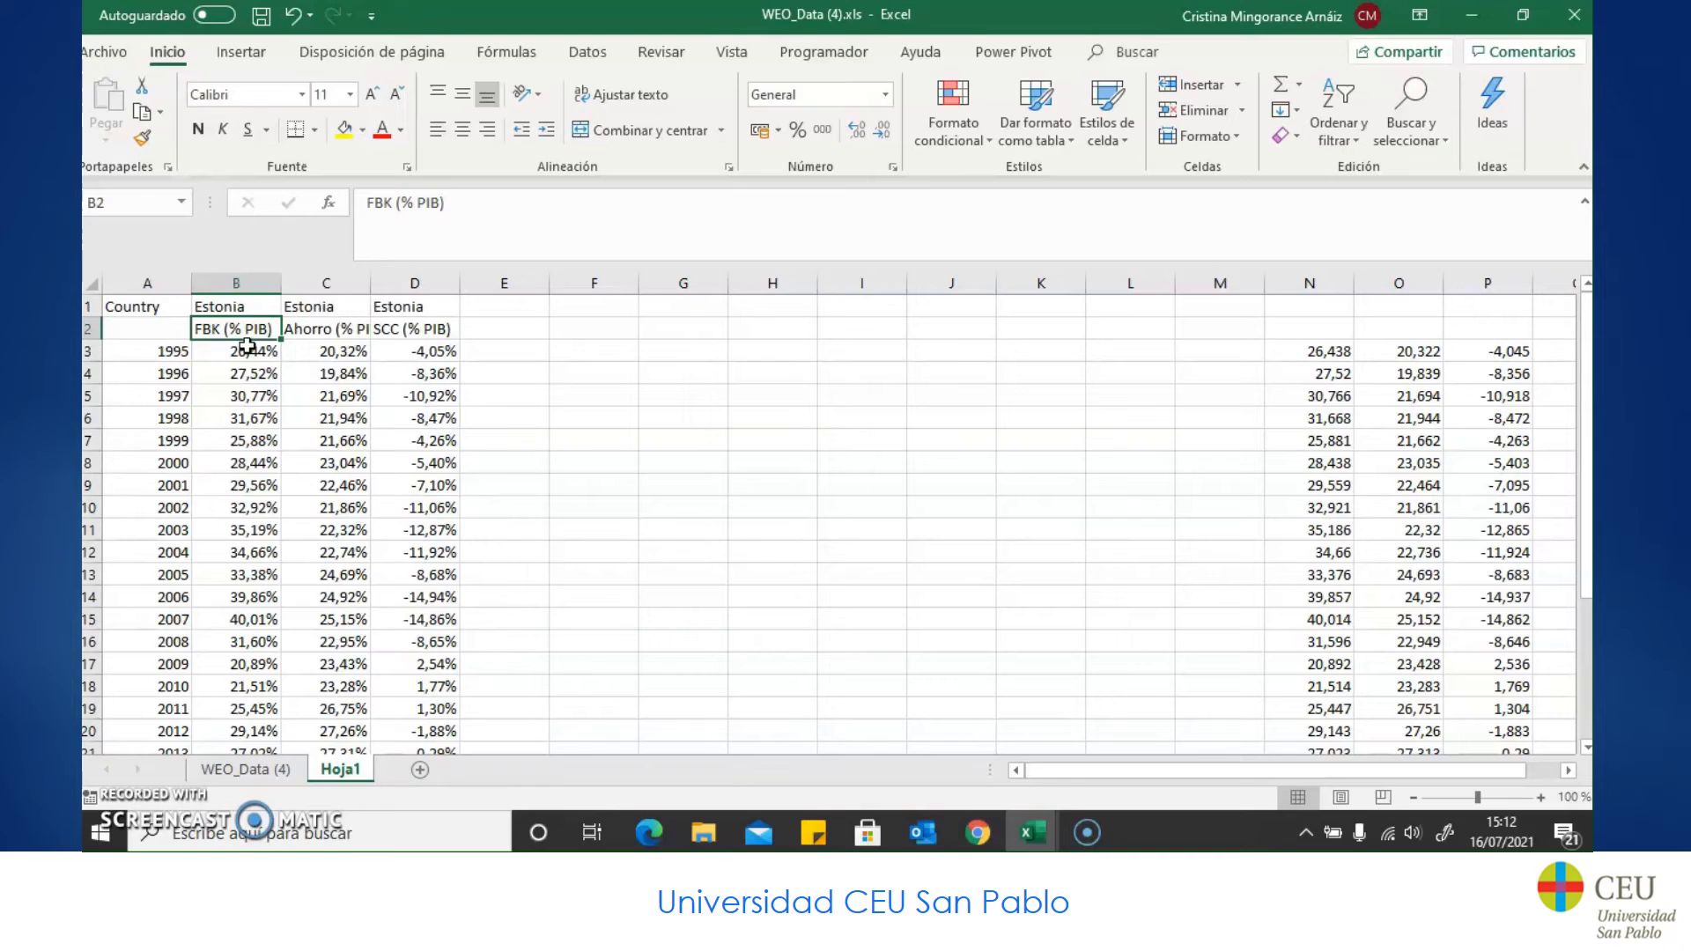
click(544, 327)
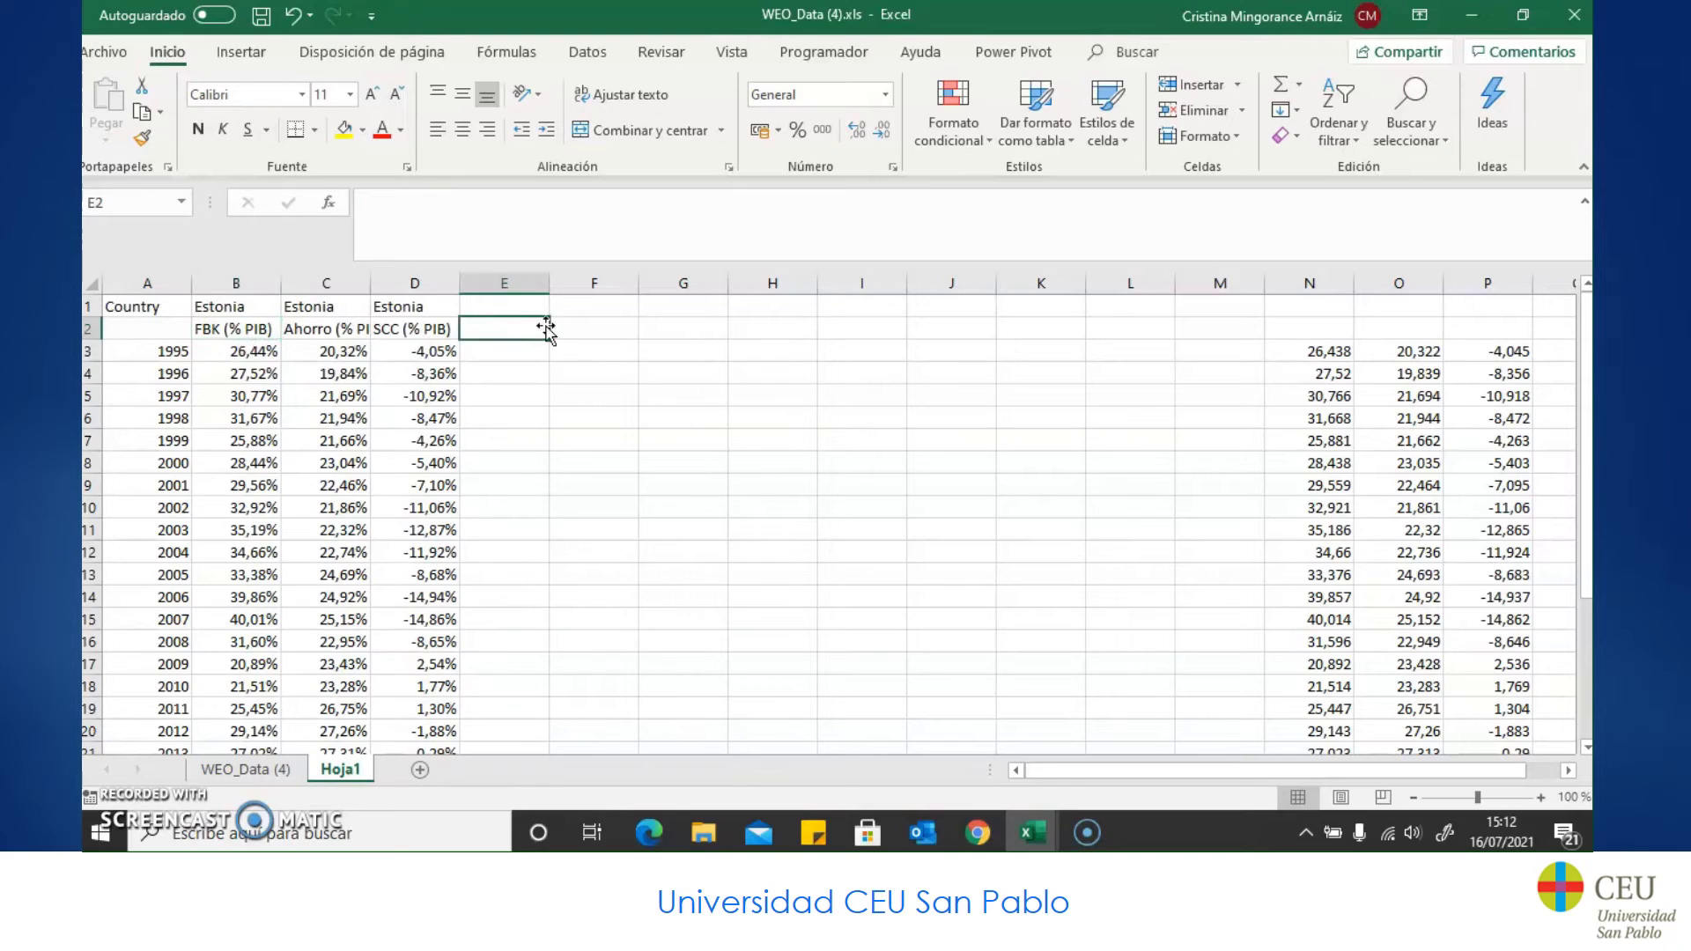
text(=)
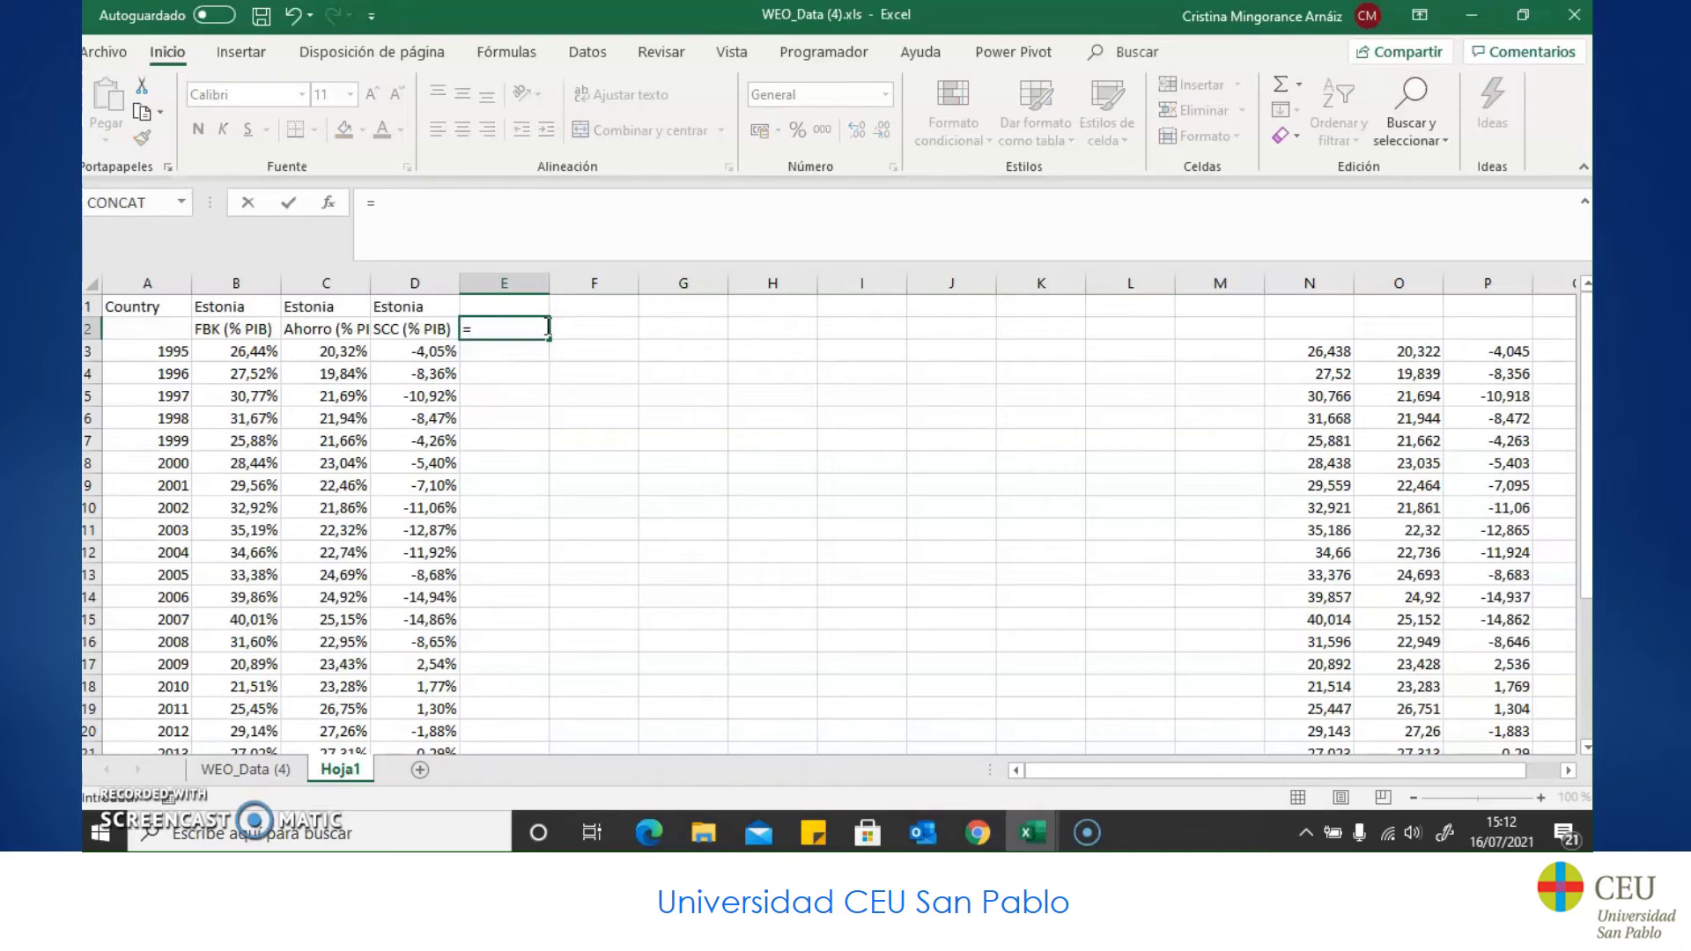
key(Escape)
Step: Enter =B3-C3 in E3 to subtract savings from investment for 1995
key(Down)
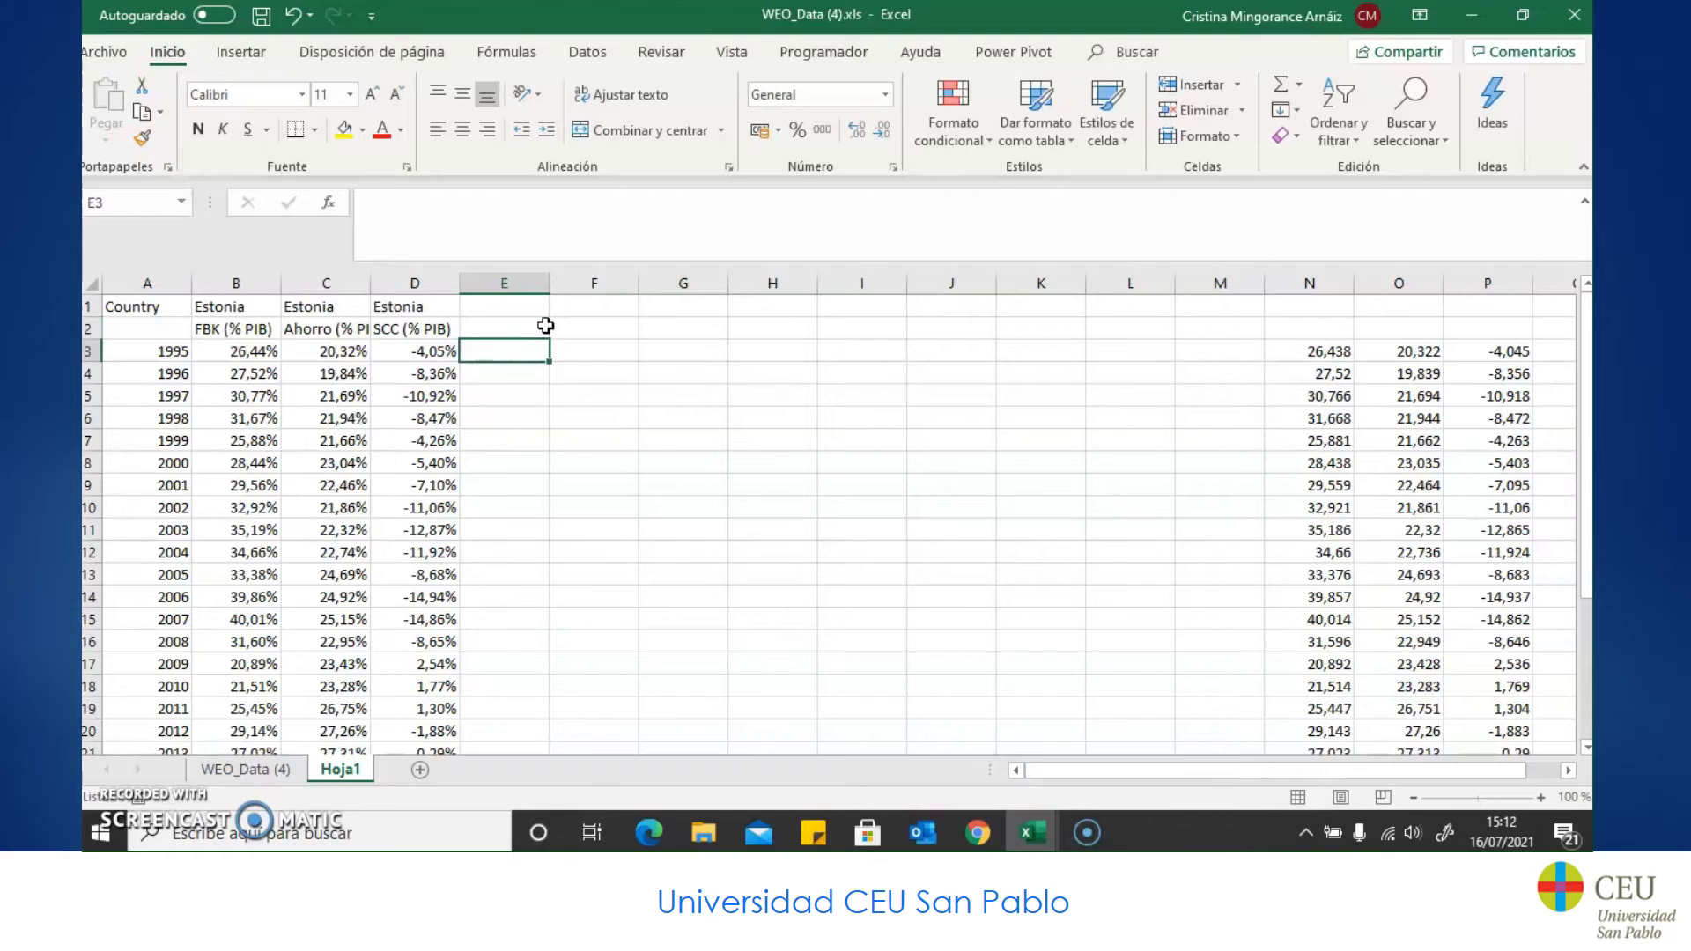
text(=)
key(Left)
key(Left)
key(Left)
text(-)
key(Left)
key(Left)
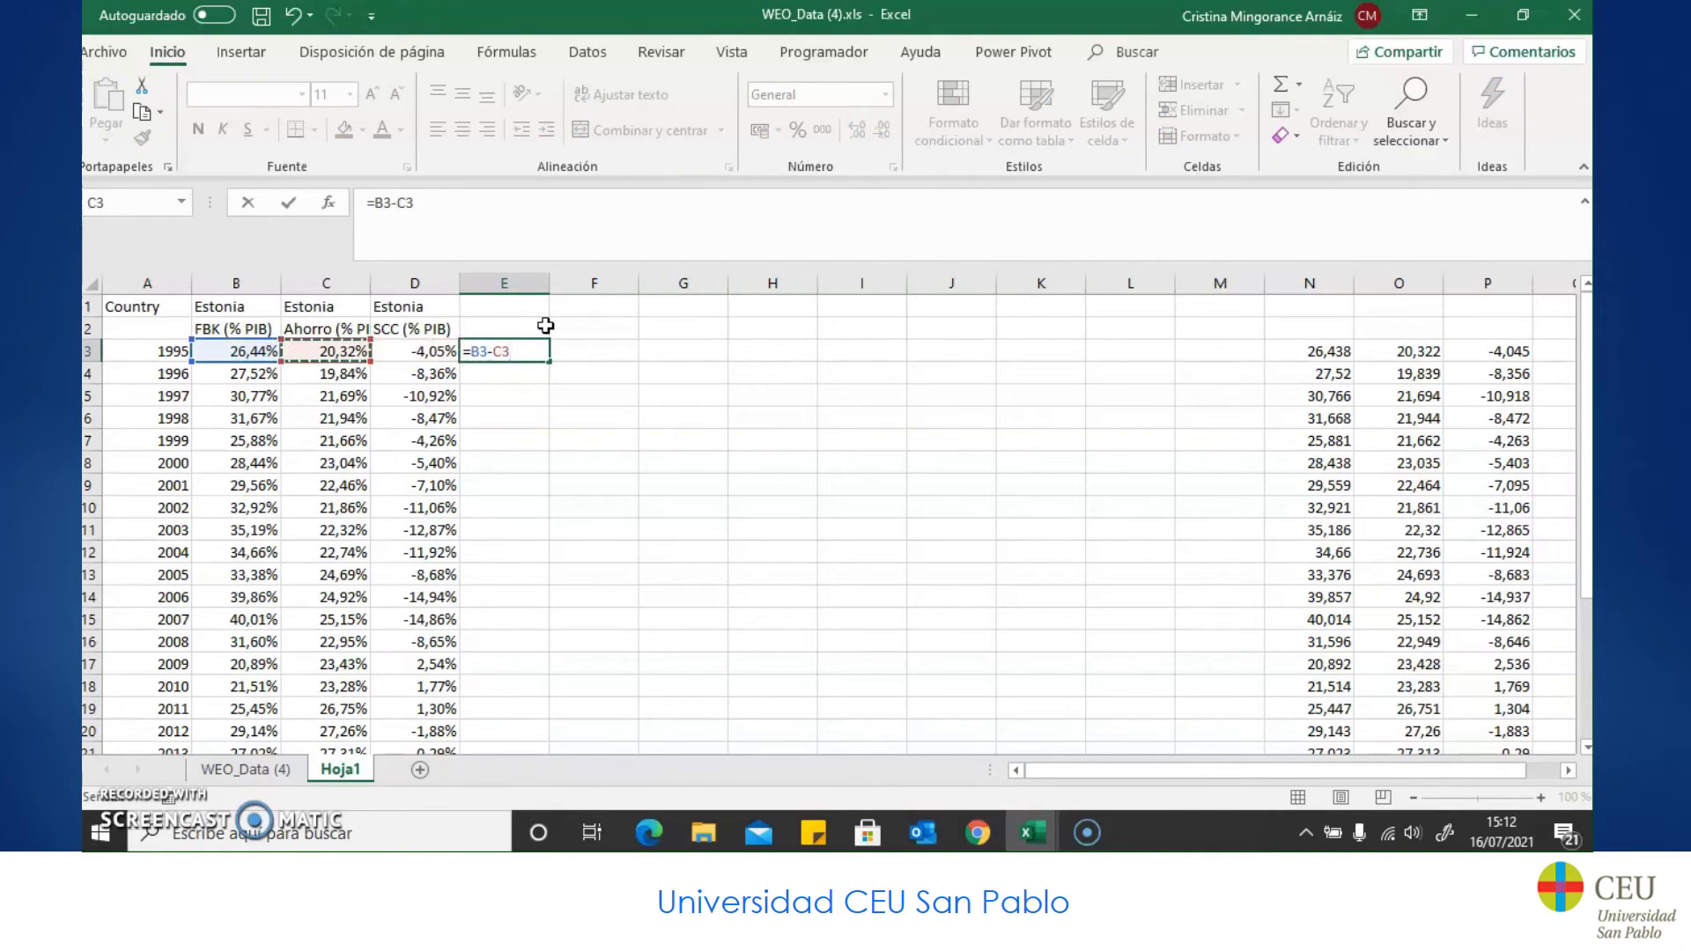
key(ctrl+Return)
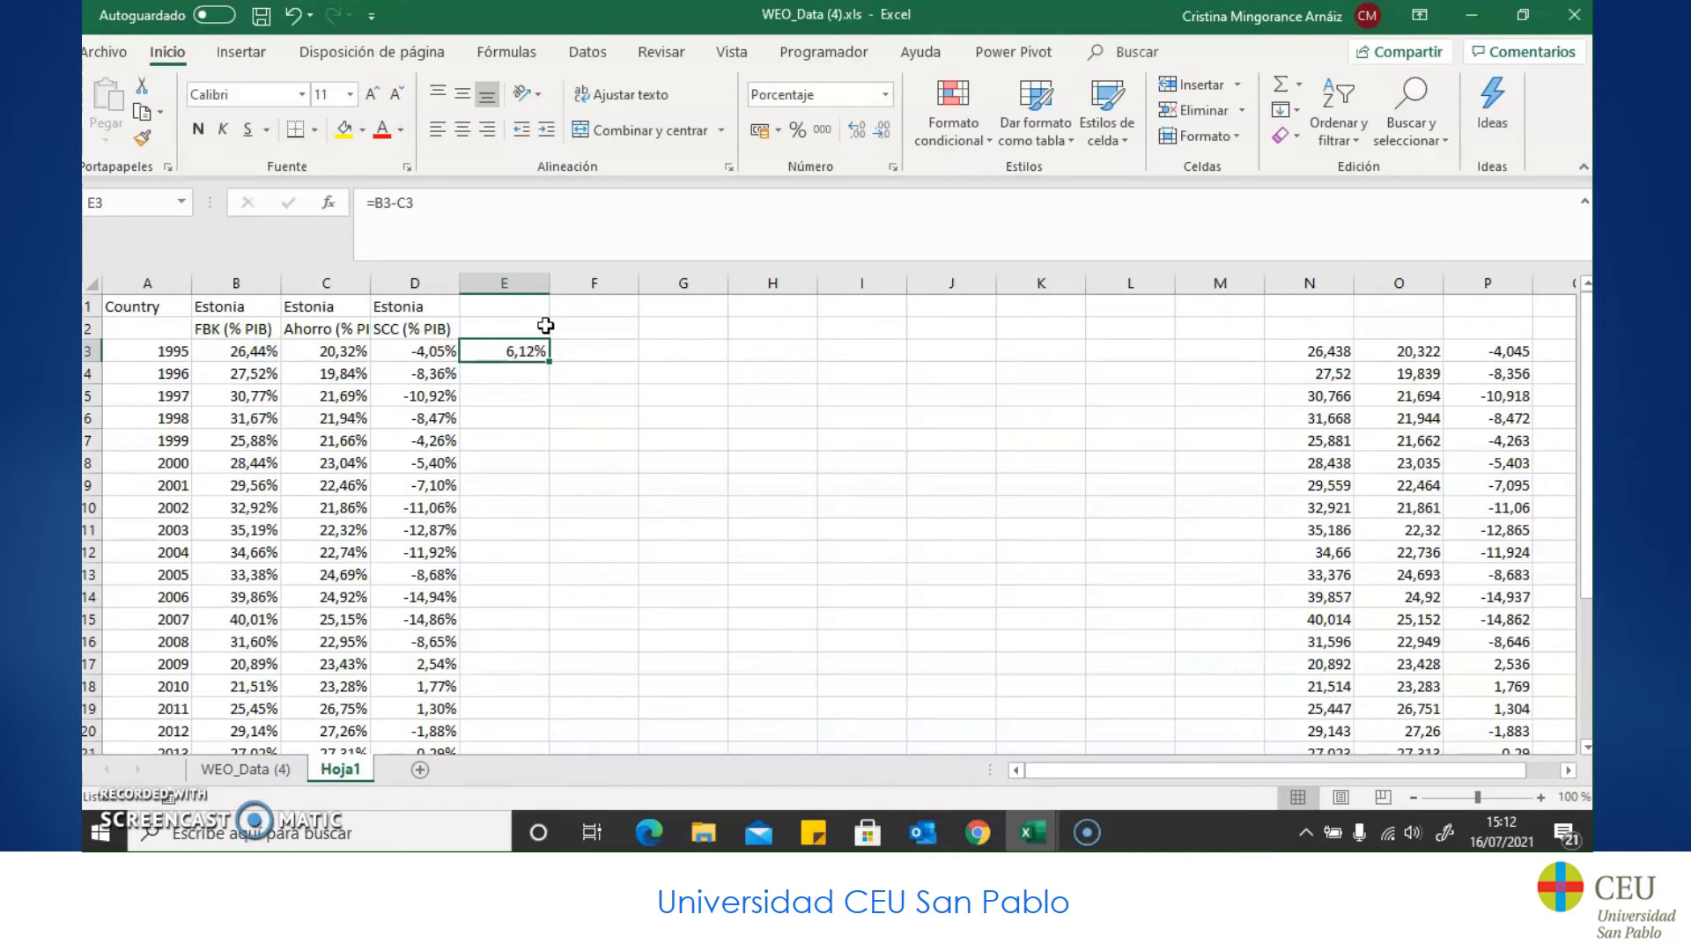
Step: Enter =C3-B3 in E3 to subtract investment from savings and fill it down to E28
text(=)
key(Left)
key(Left)
text(-)
key(Left)
key(Left)
key(Left)
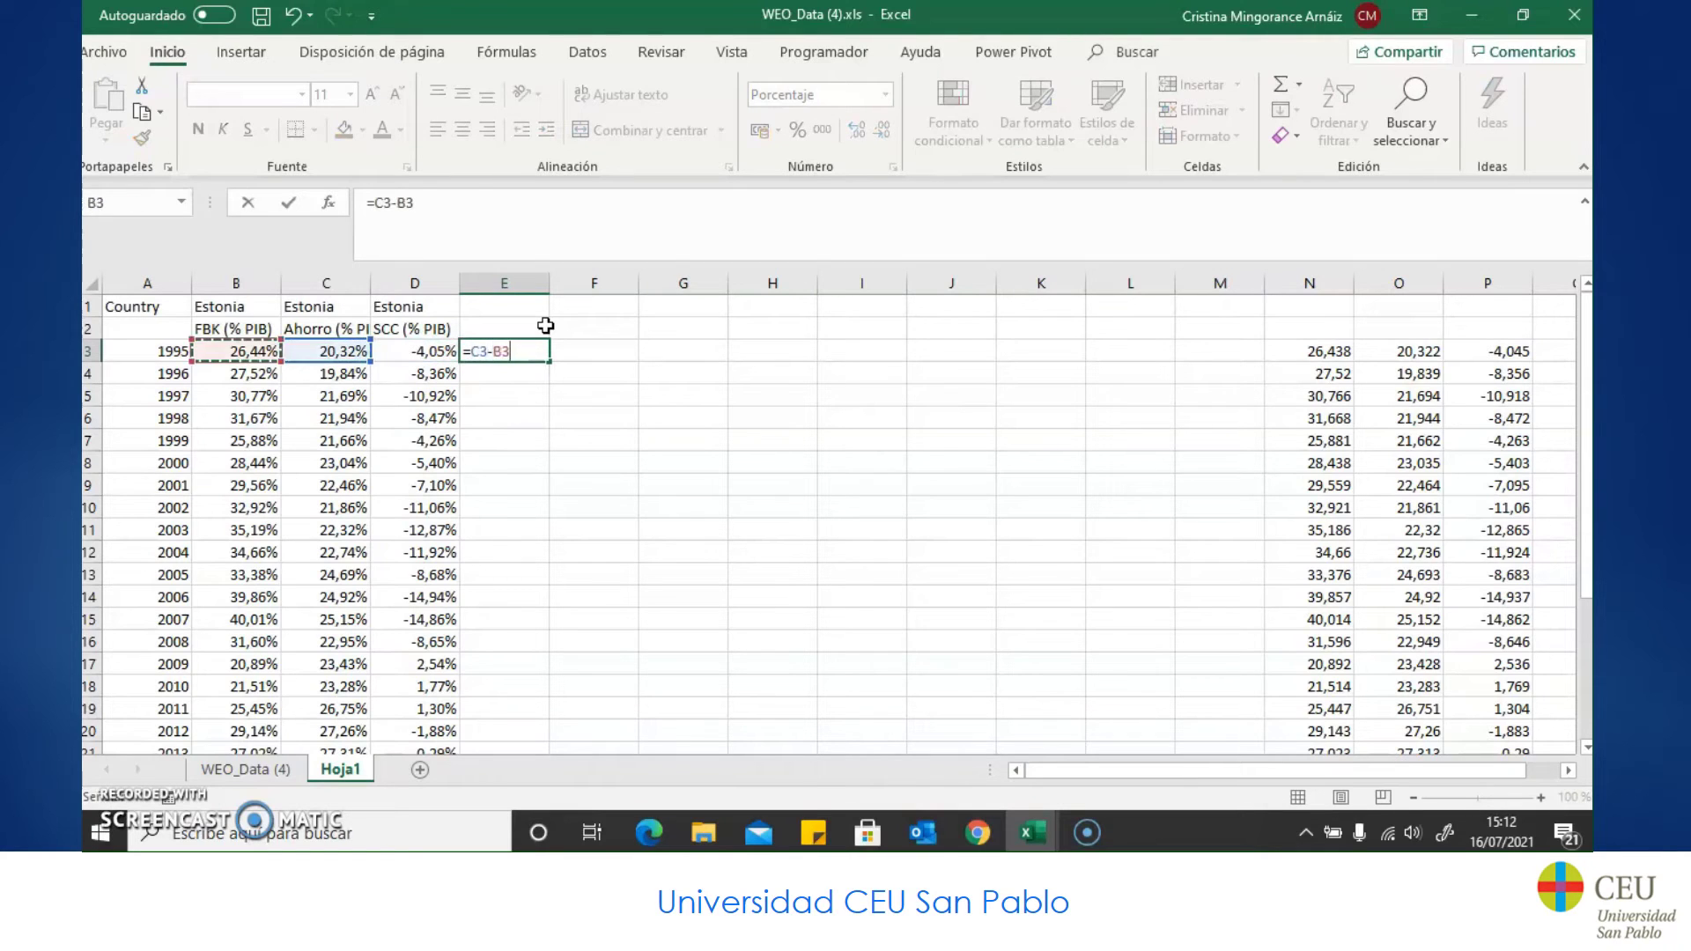
key(Return)
click(529, 350)
drag(550, 362, 552, 727)
scroll(508, 468, up, 3)
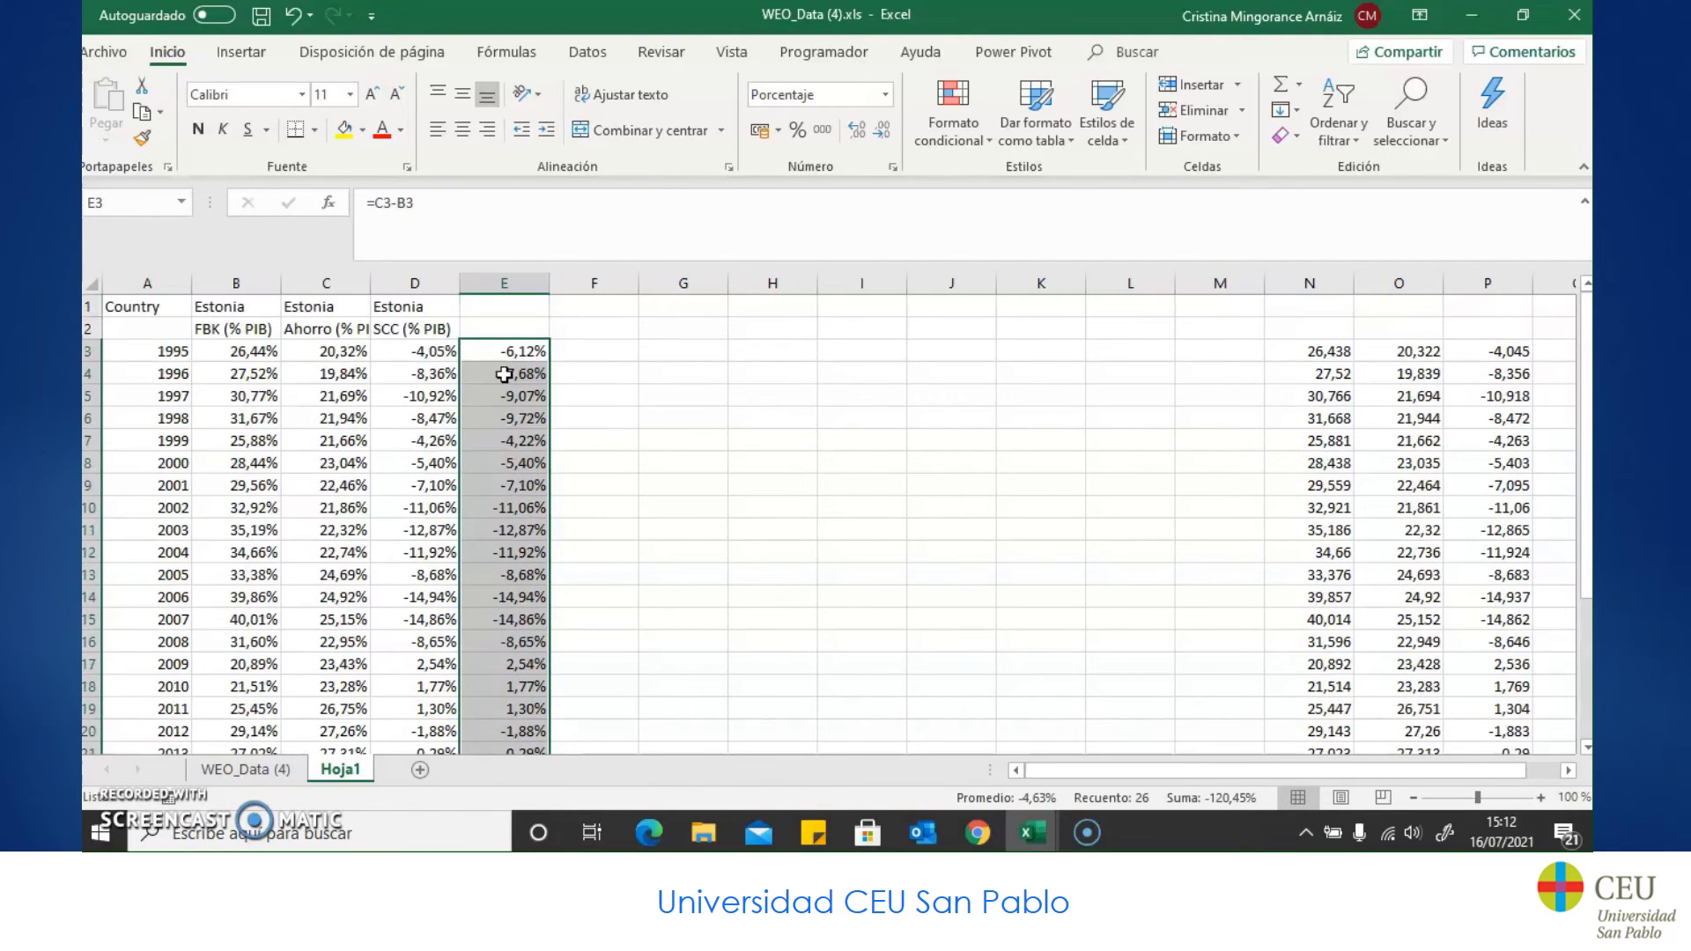
Step: Label the difference column "I-S (% PIB)" in E2
click(497, 324)
text(I)
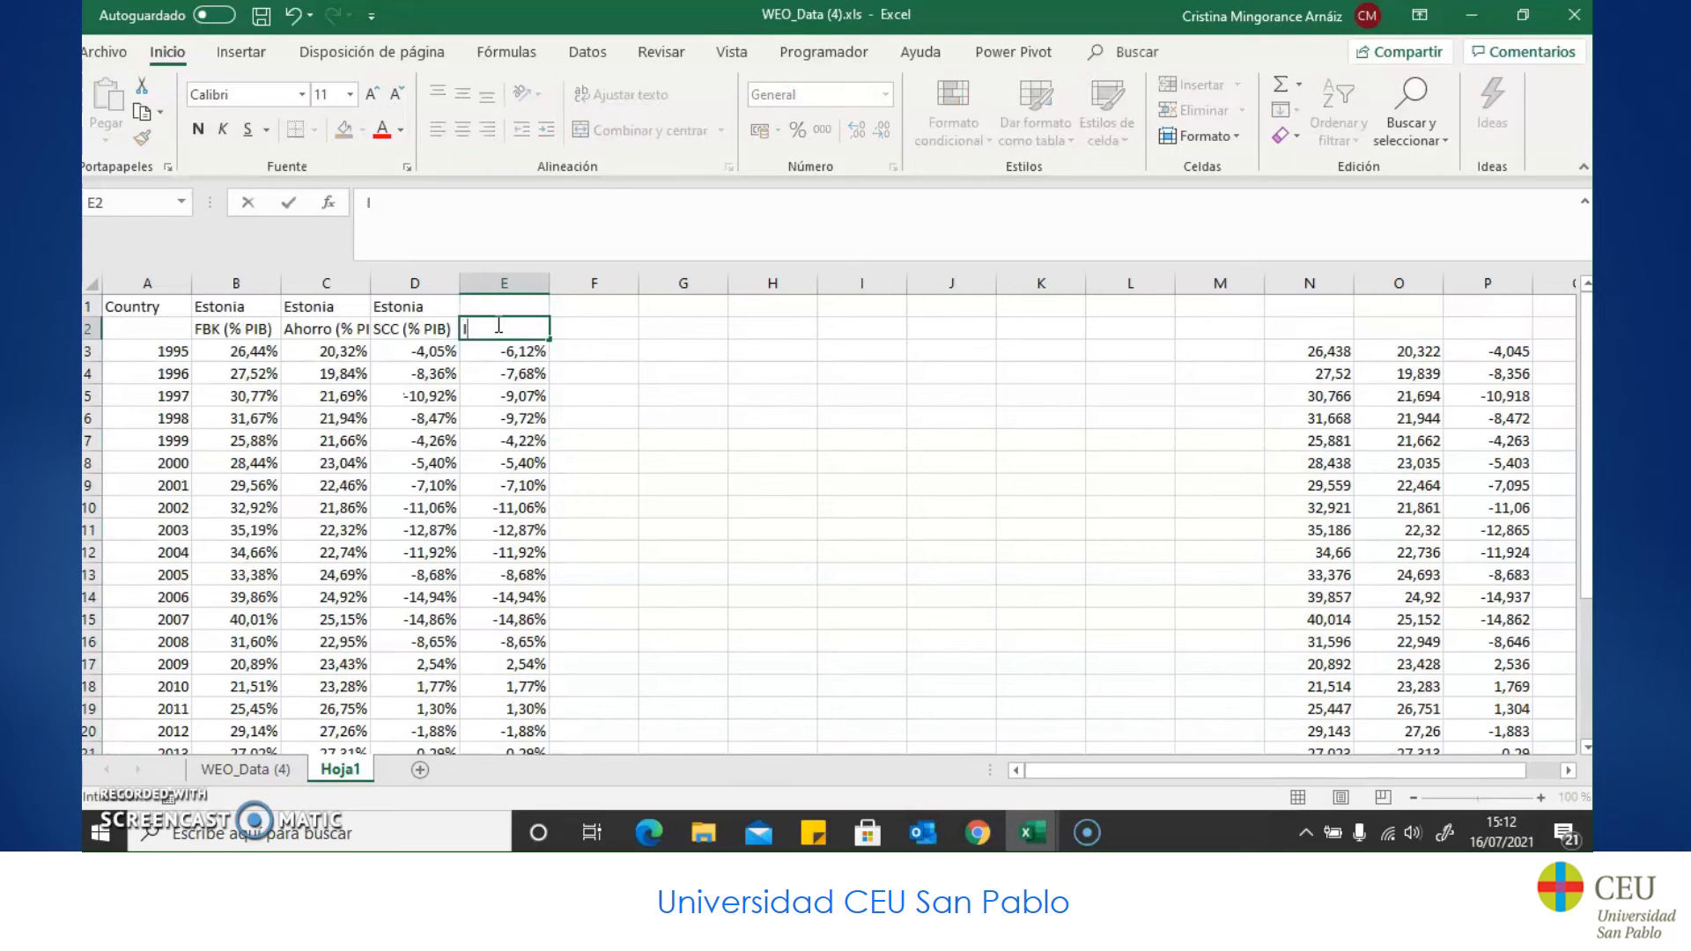
text(-S (% PIB)
click(683, 462)
Step: Insert a basic 2D line chart of A2:E28 and enlarge it
drag(145, 329, 525, 709)
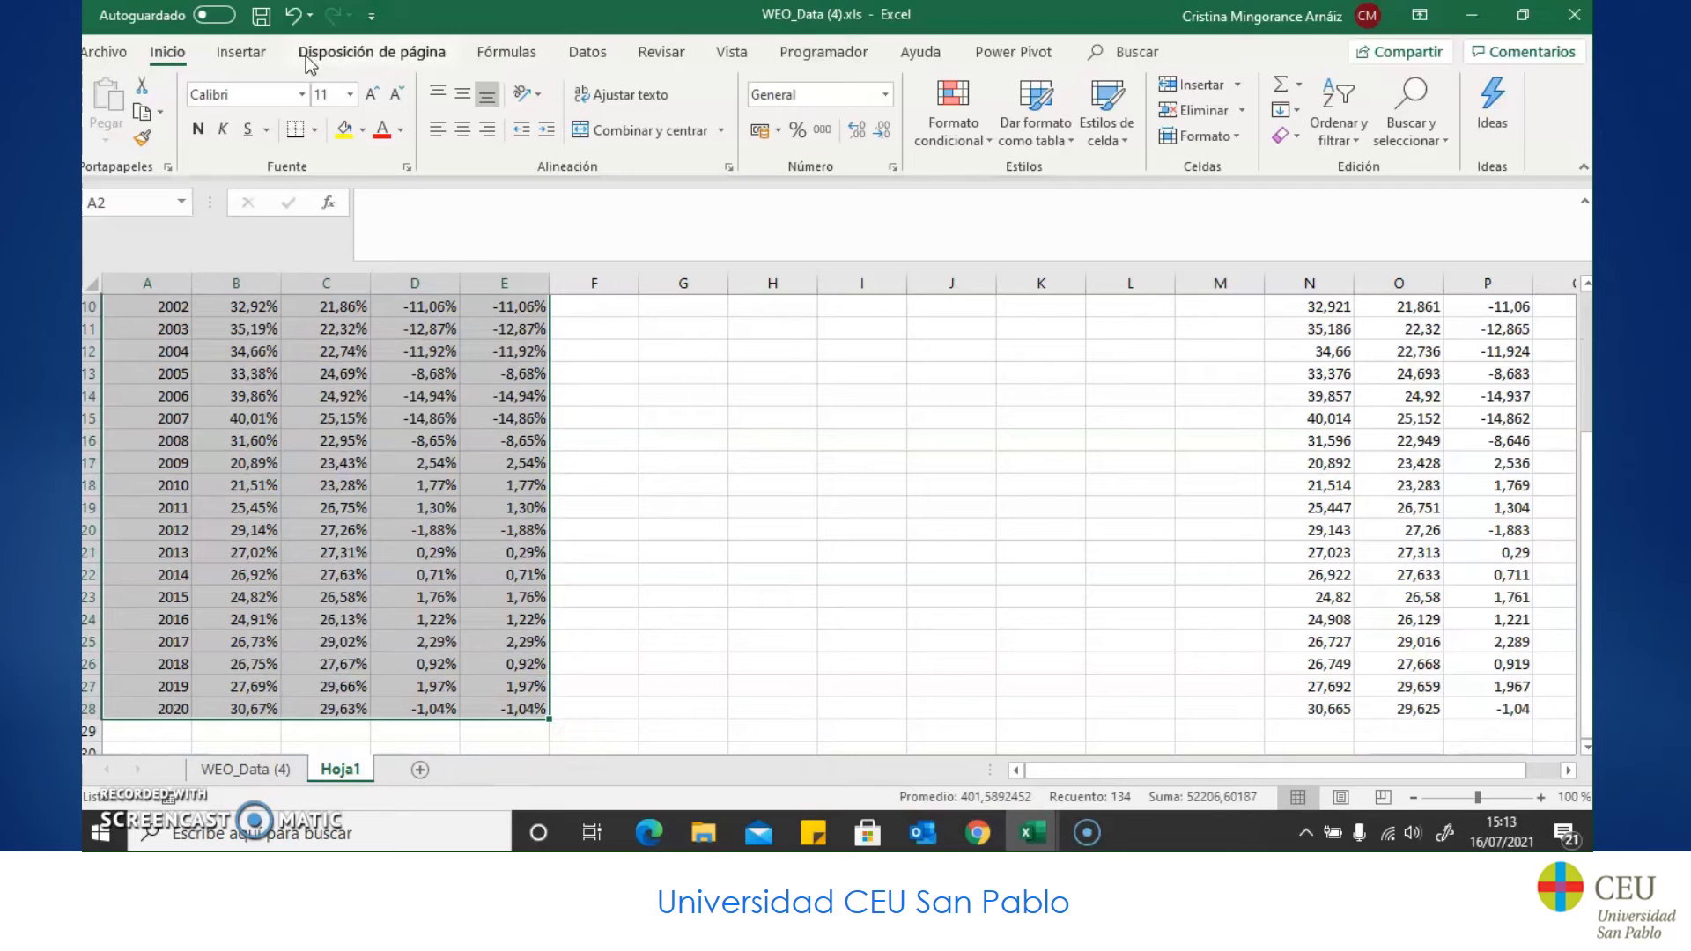
click(261, 57)
click(628, 111)
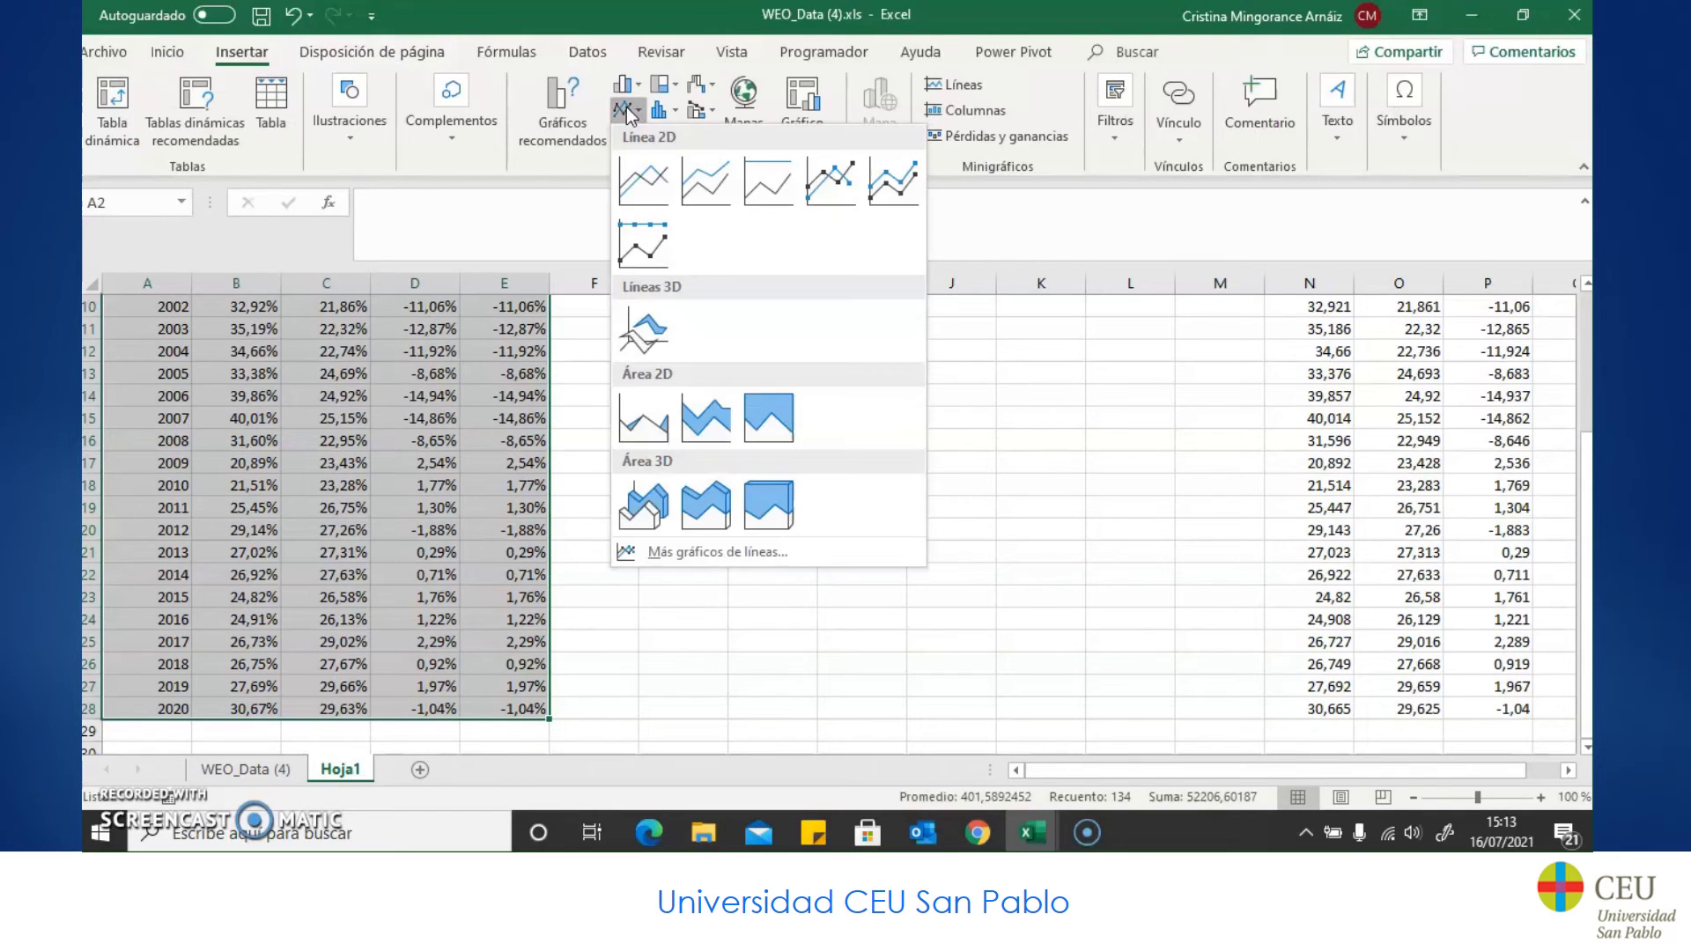
click(643, 181)
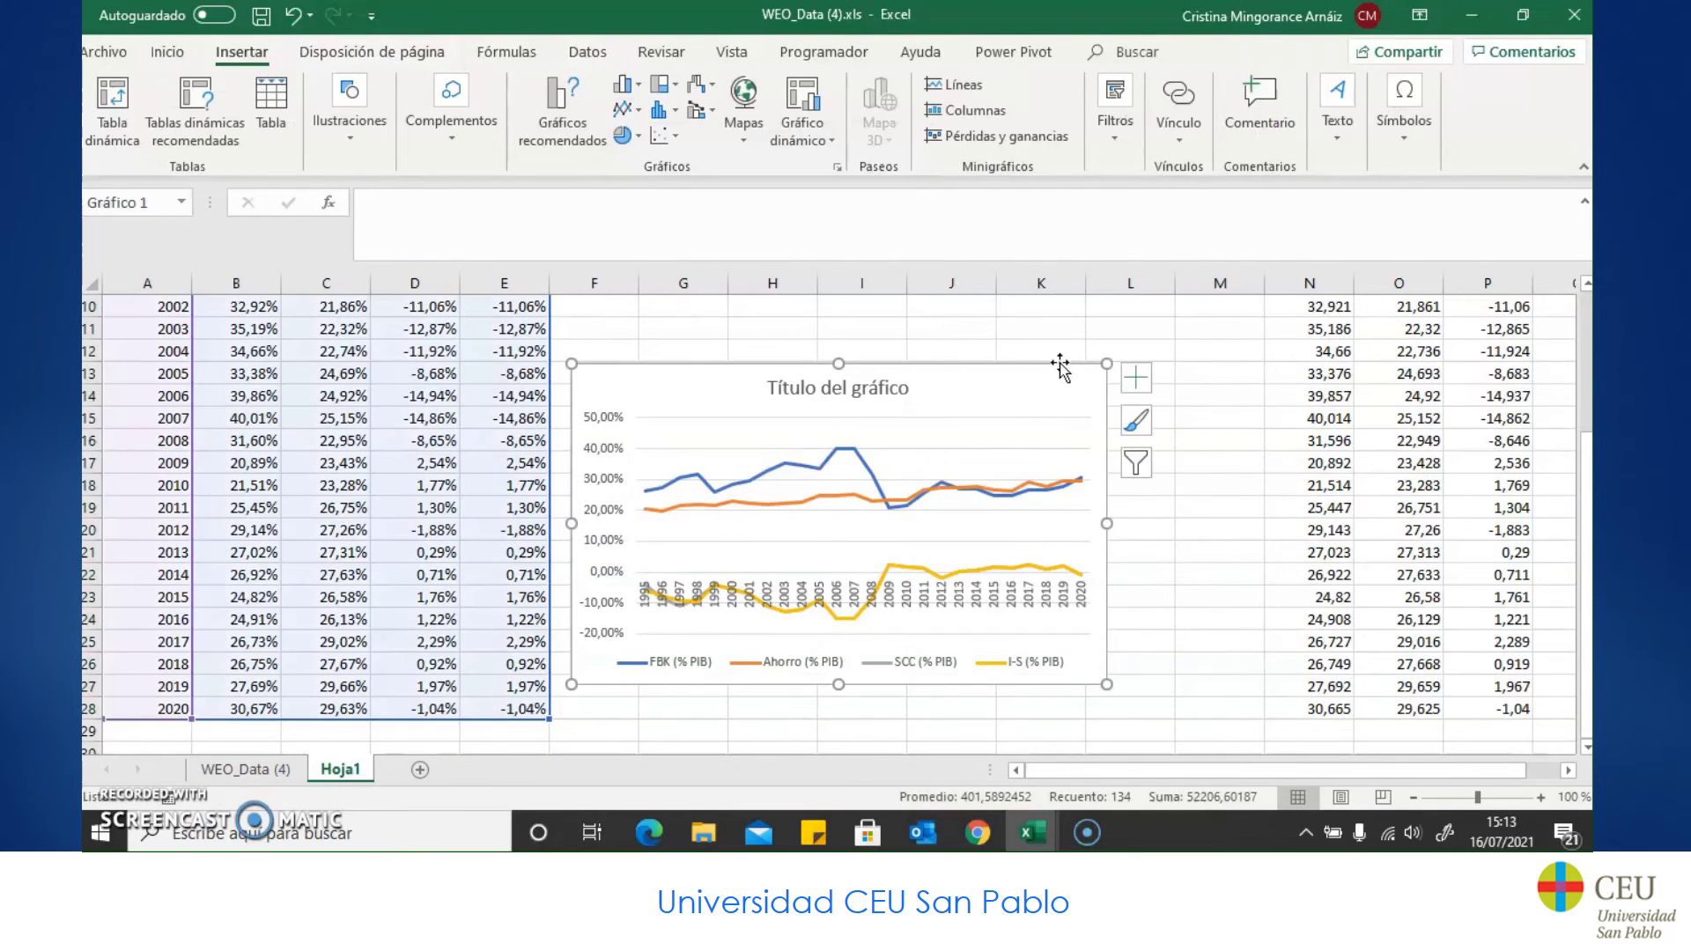
drag(1102, 368, 1140, 456)
Step: Format the FBK (% PIB) series in the chart as a red smoothed line
scroll(832, 493, down, 5)
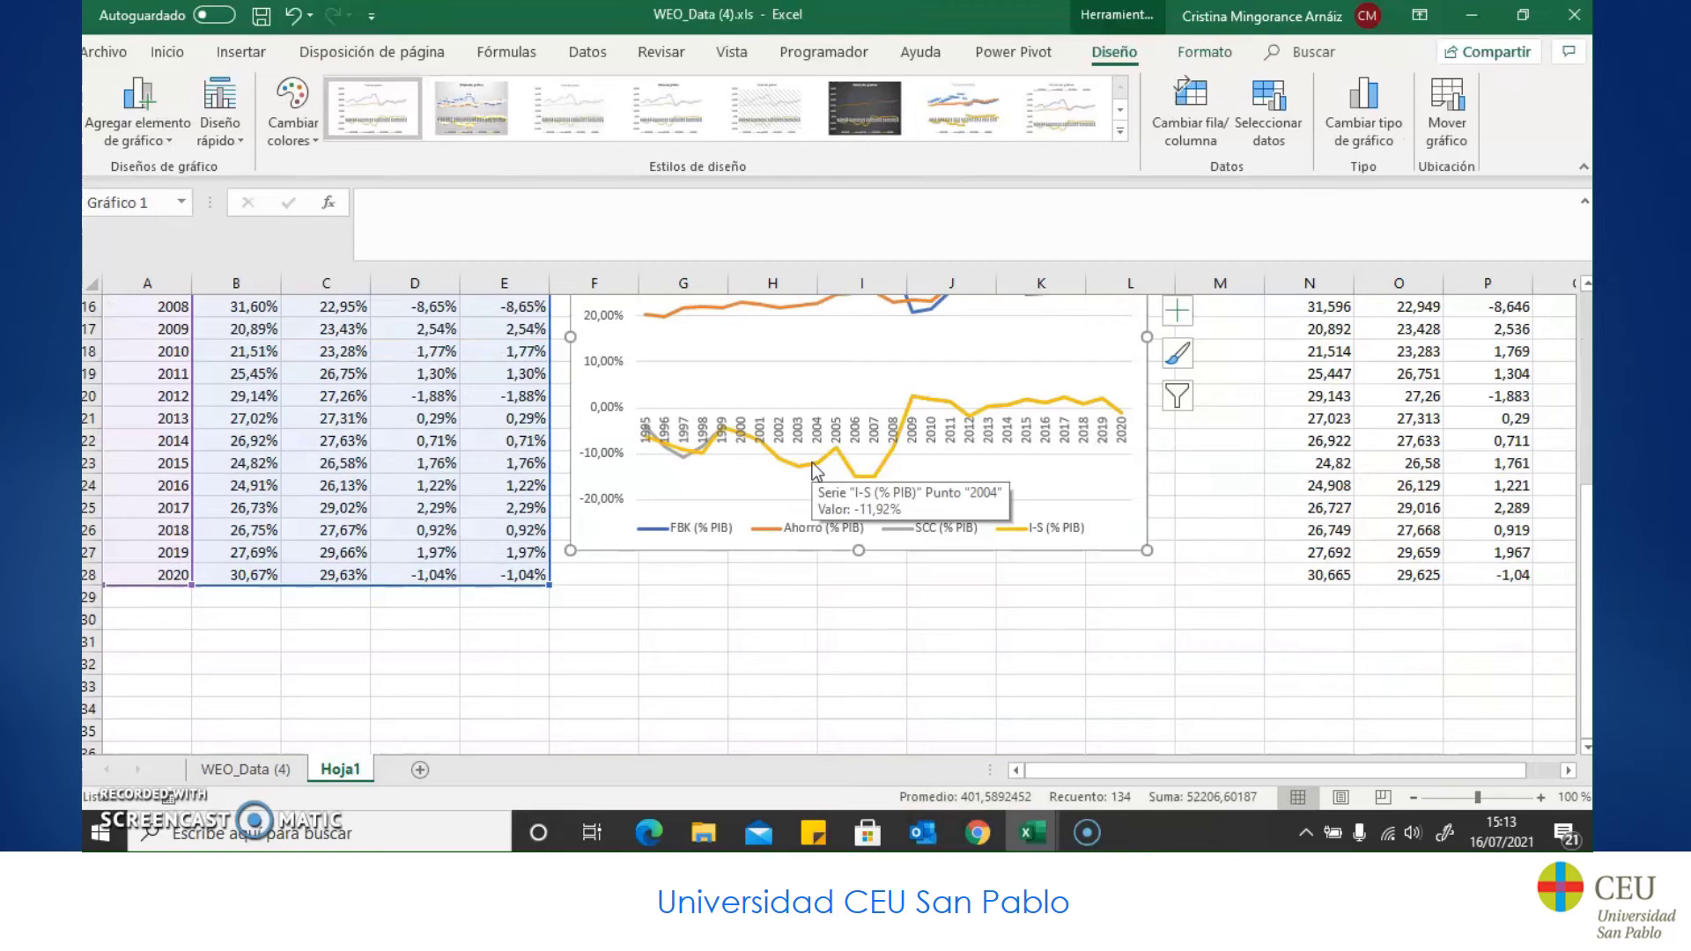
click(811, 461)
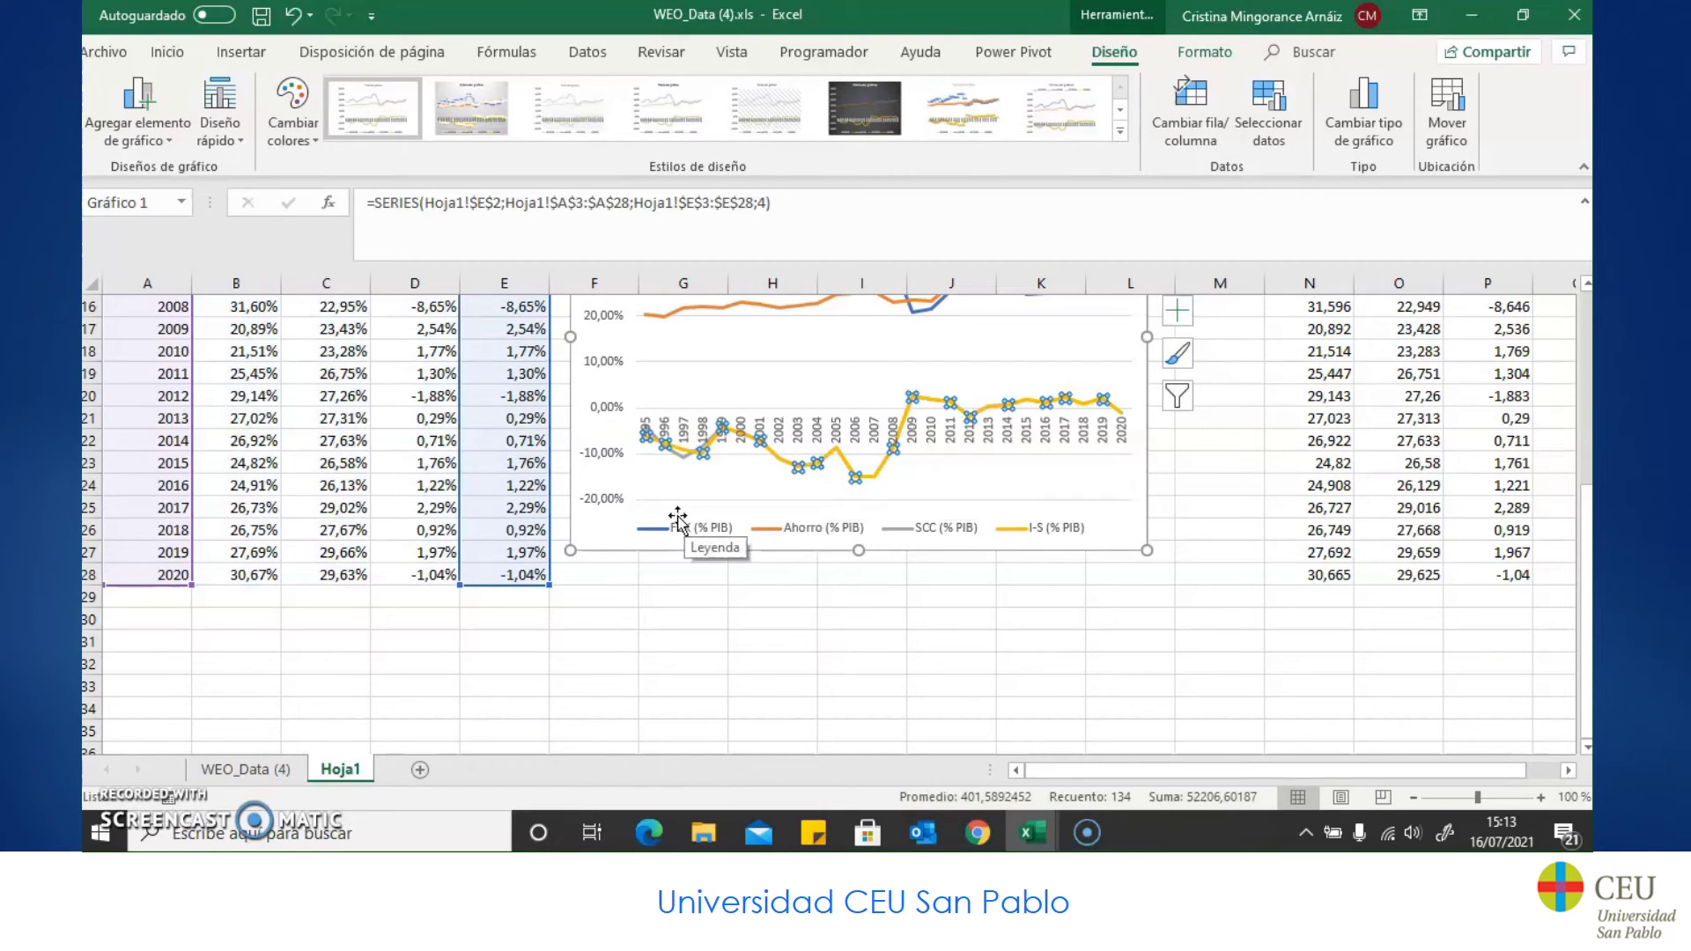
scroll(833, 387, up, 1)
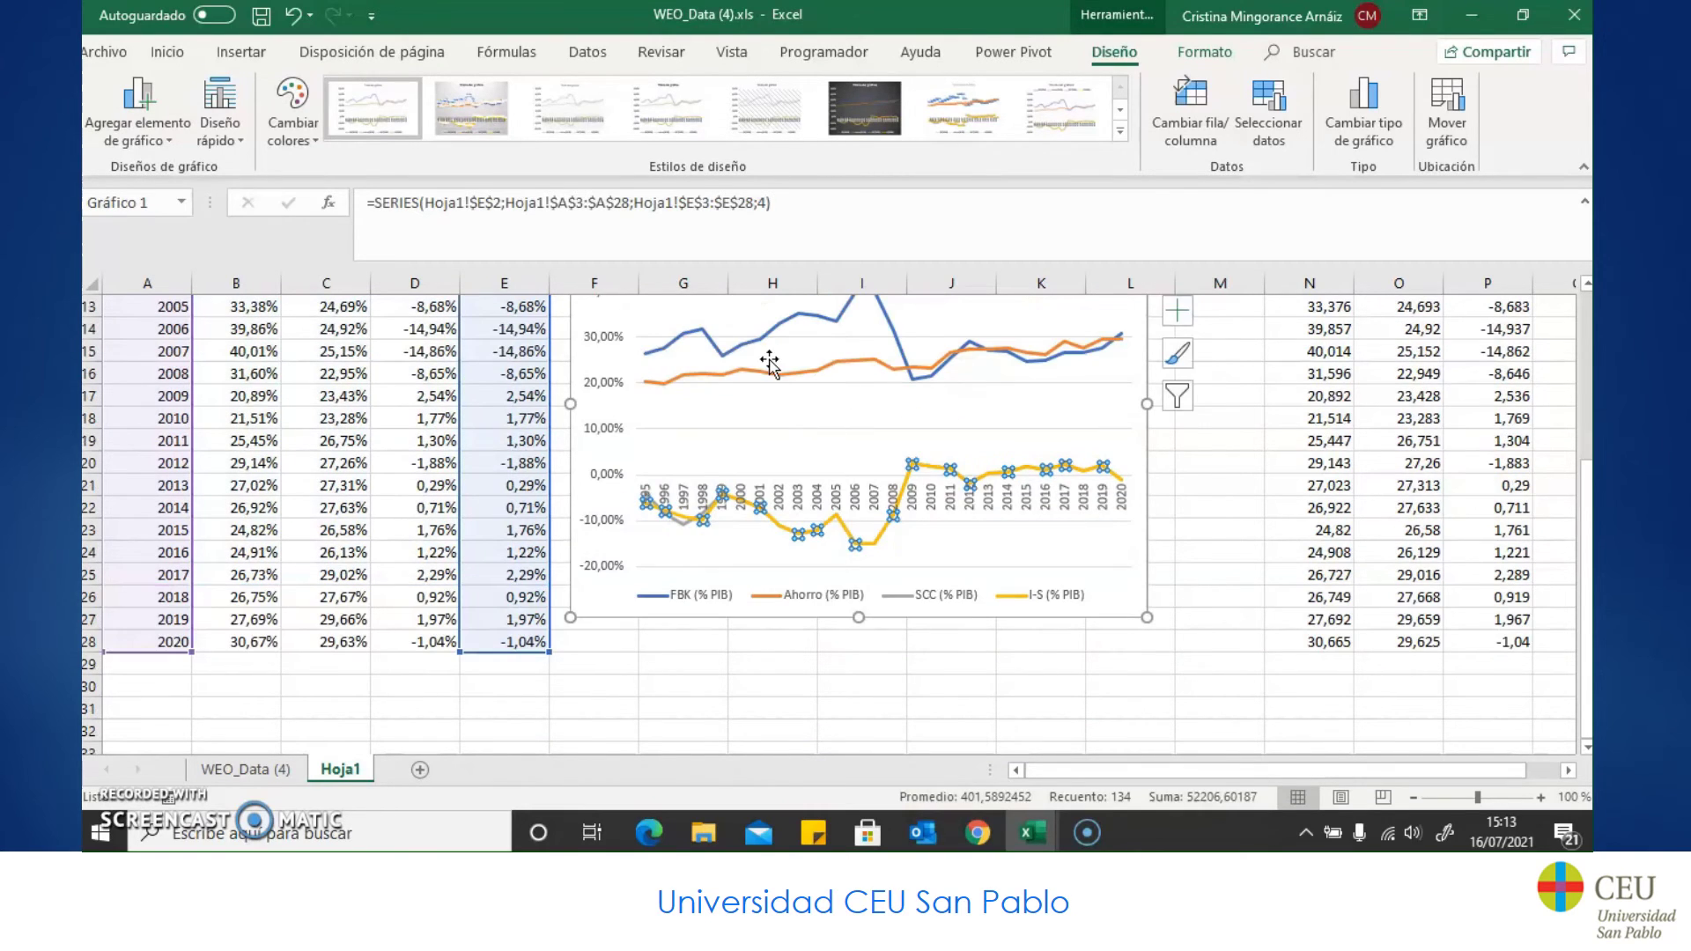
click(758, 344)
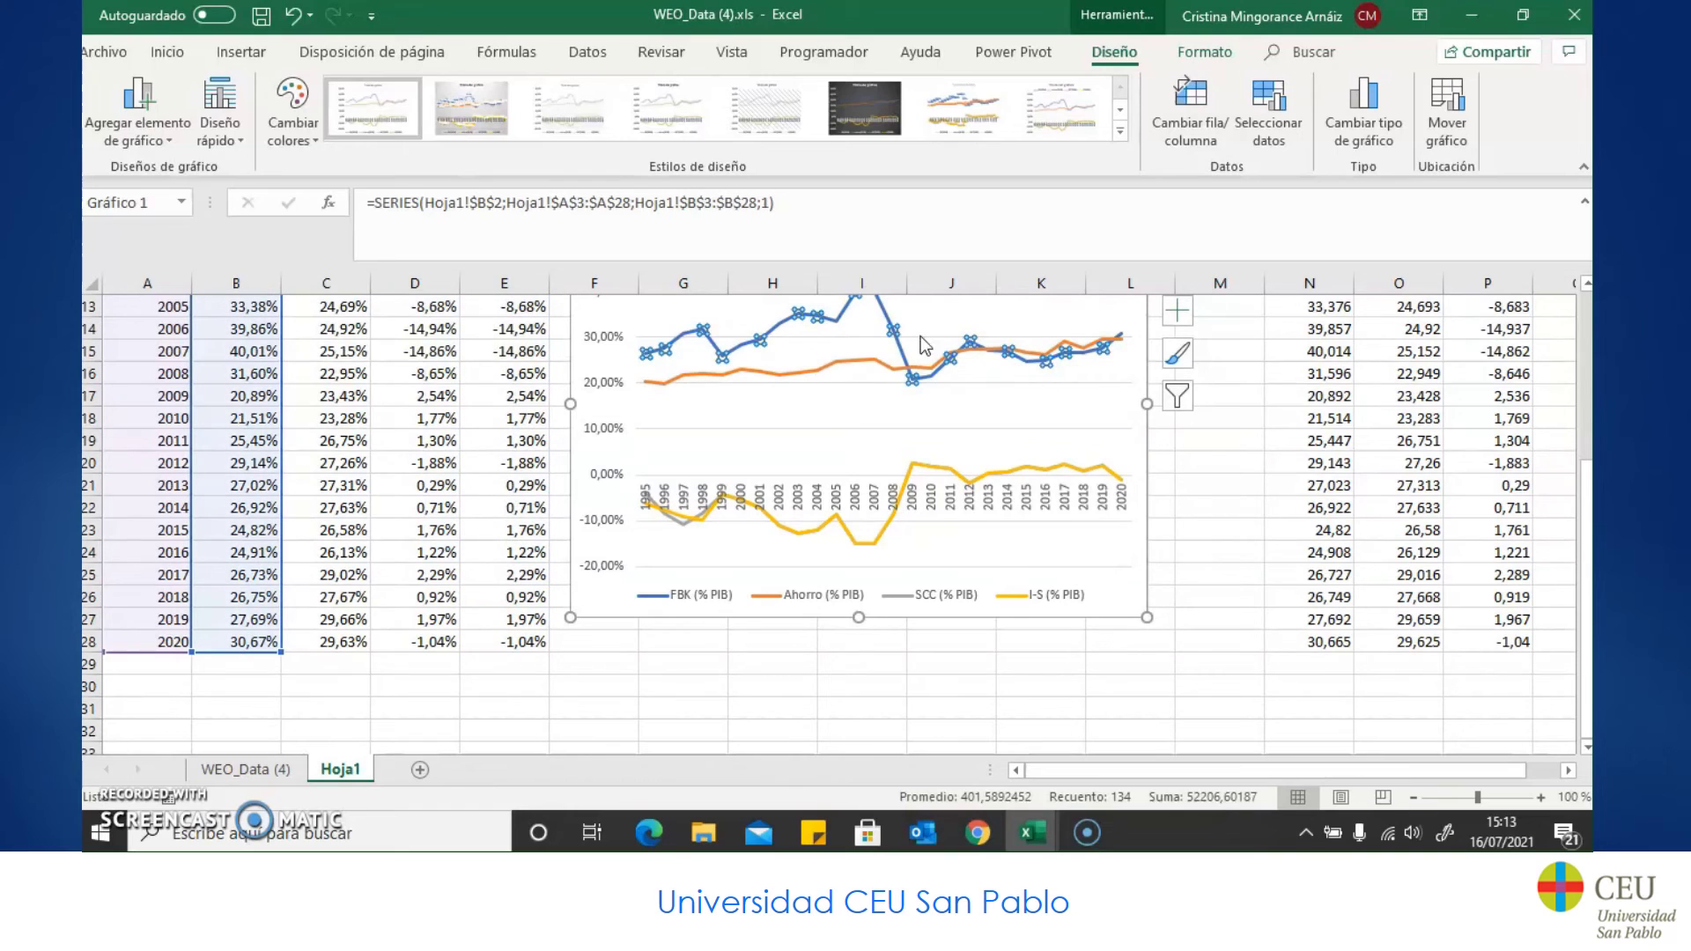
right_click(890, 324)
click(980, 537)
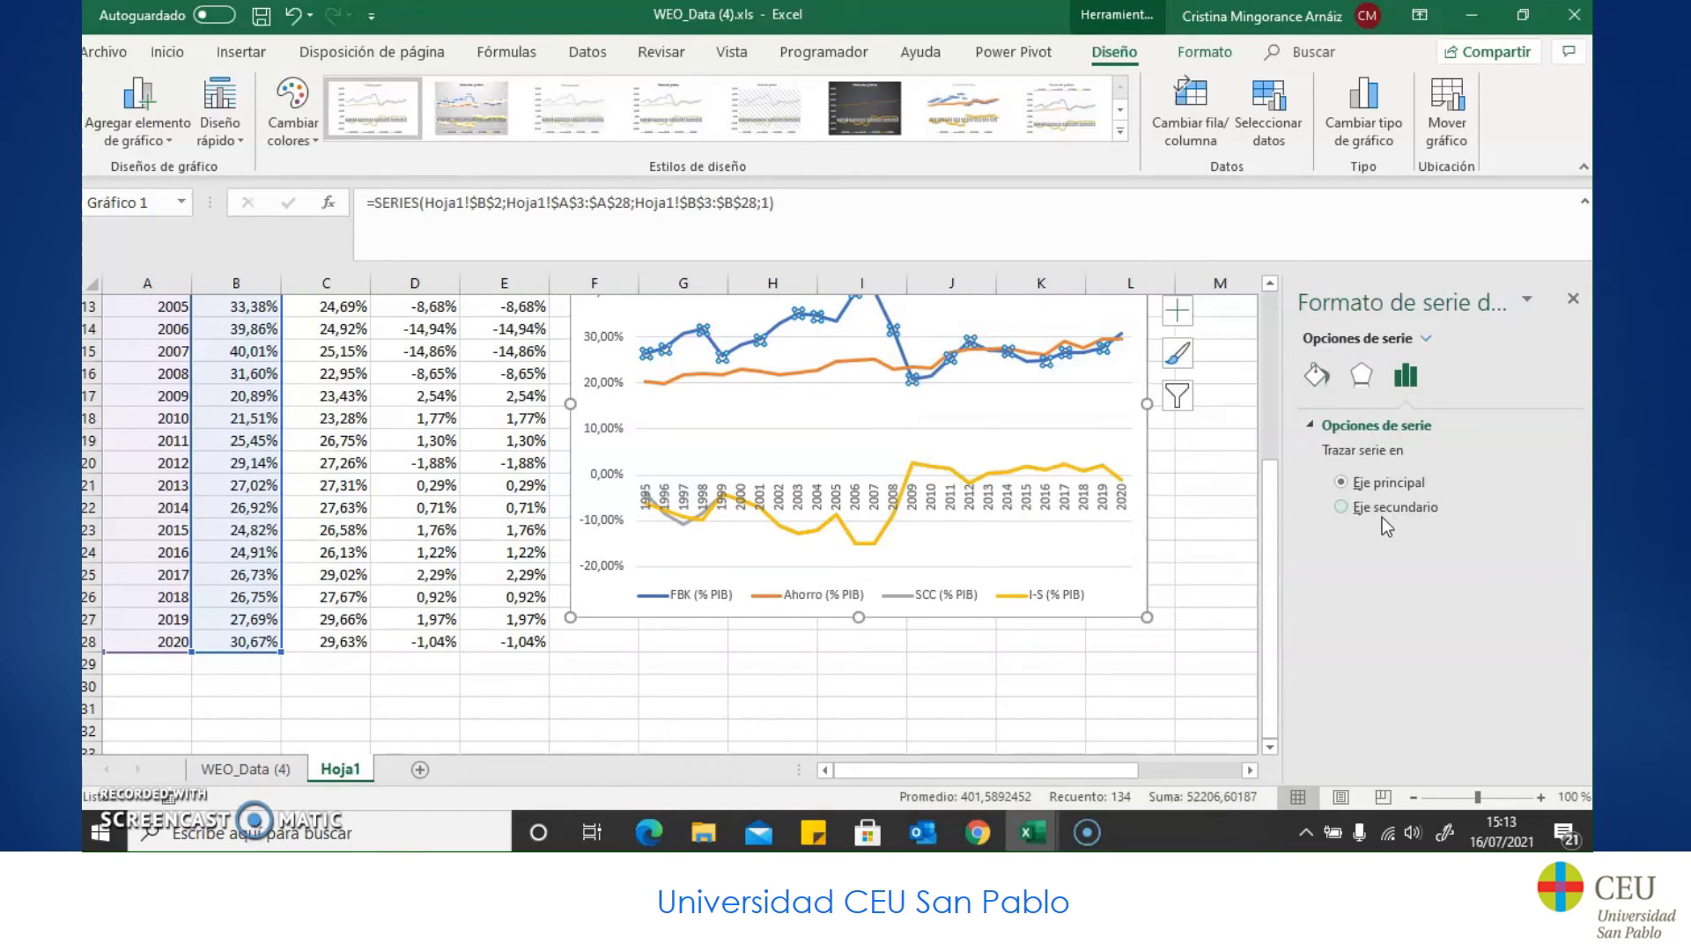
click(1318, 376)
scroll(1362, 691, down, 3)
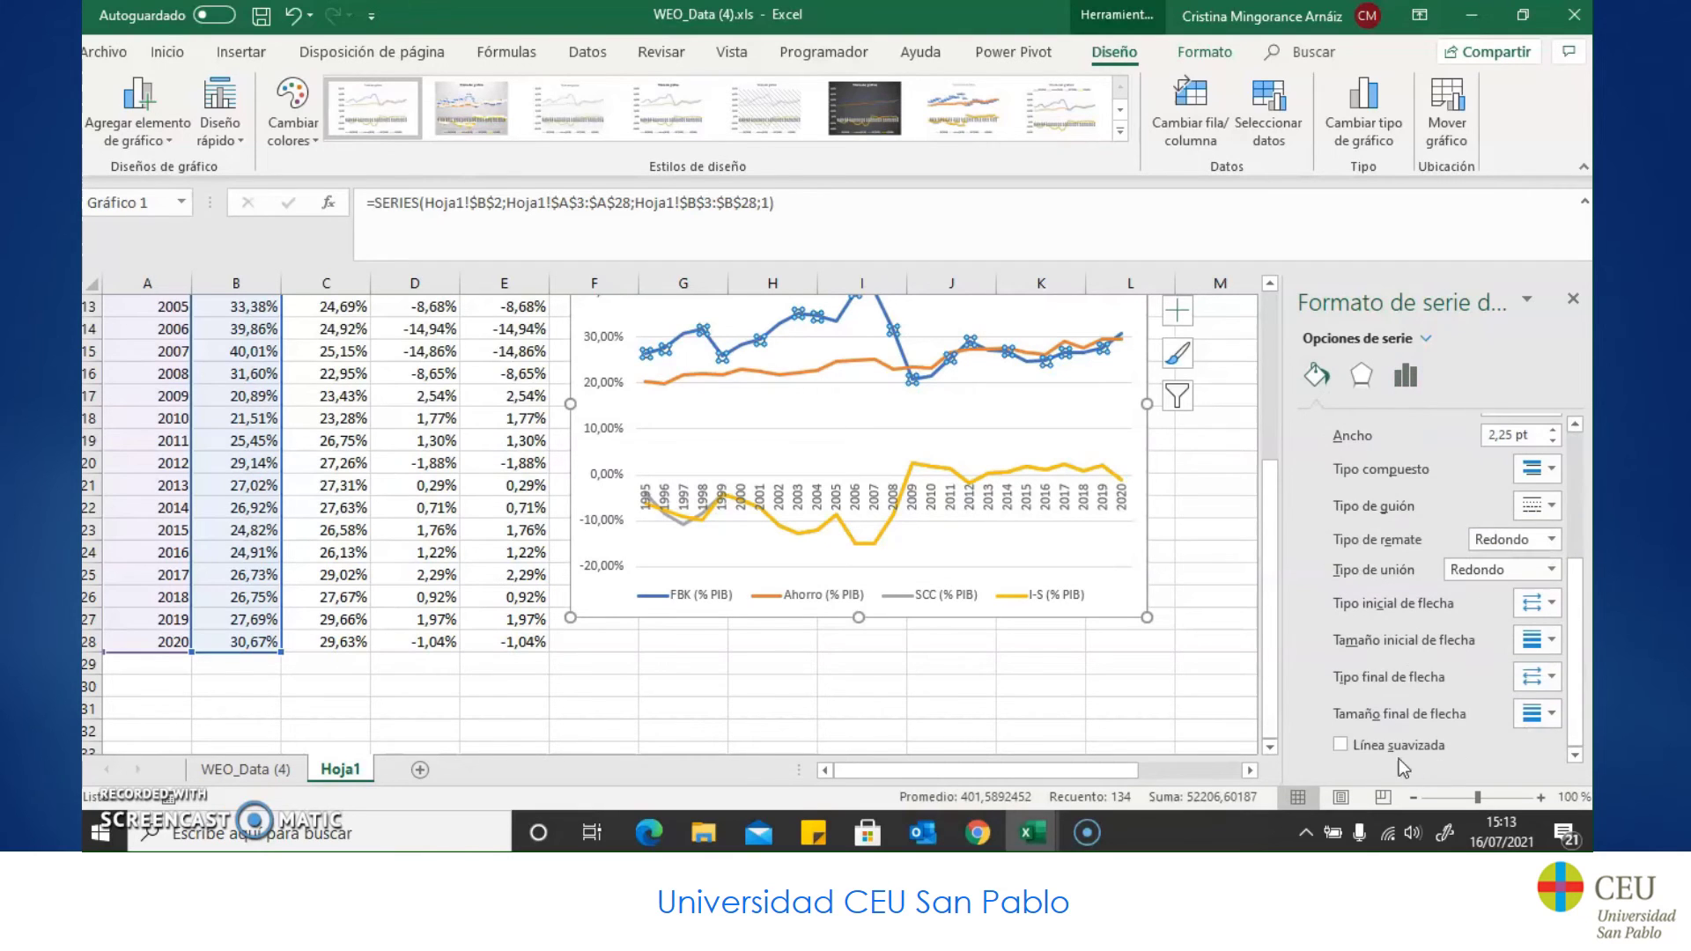
scroll(1540, 511, up, 1)
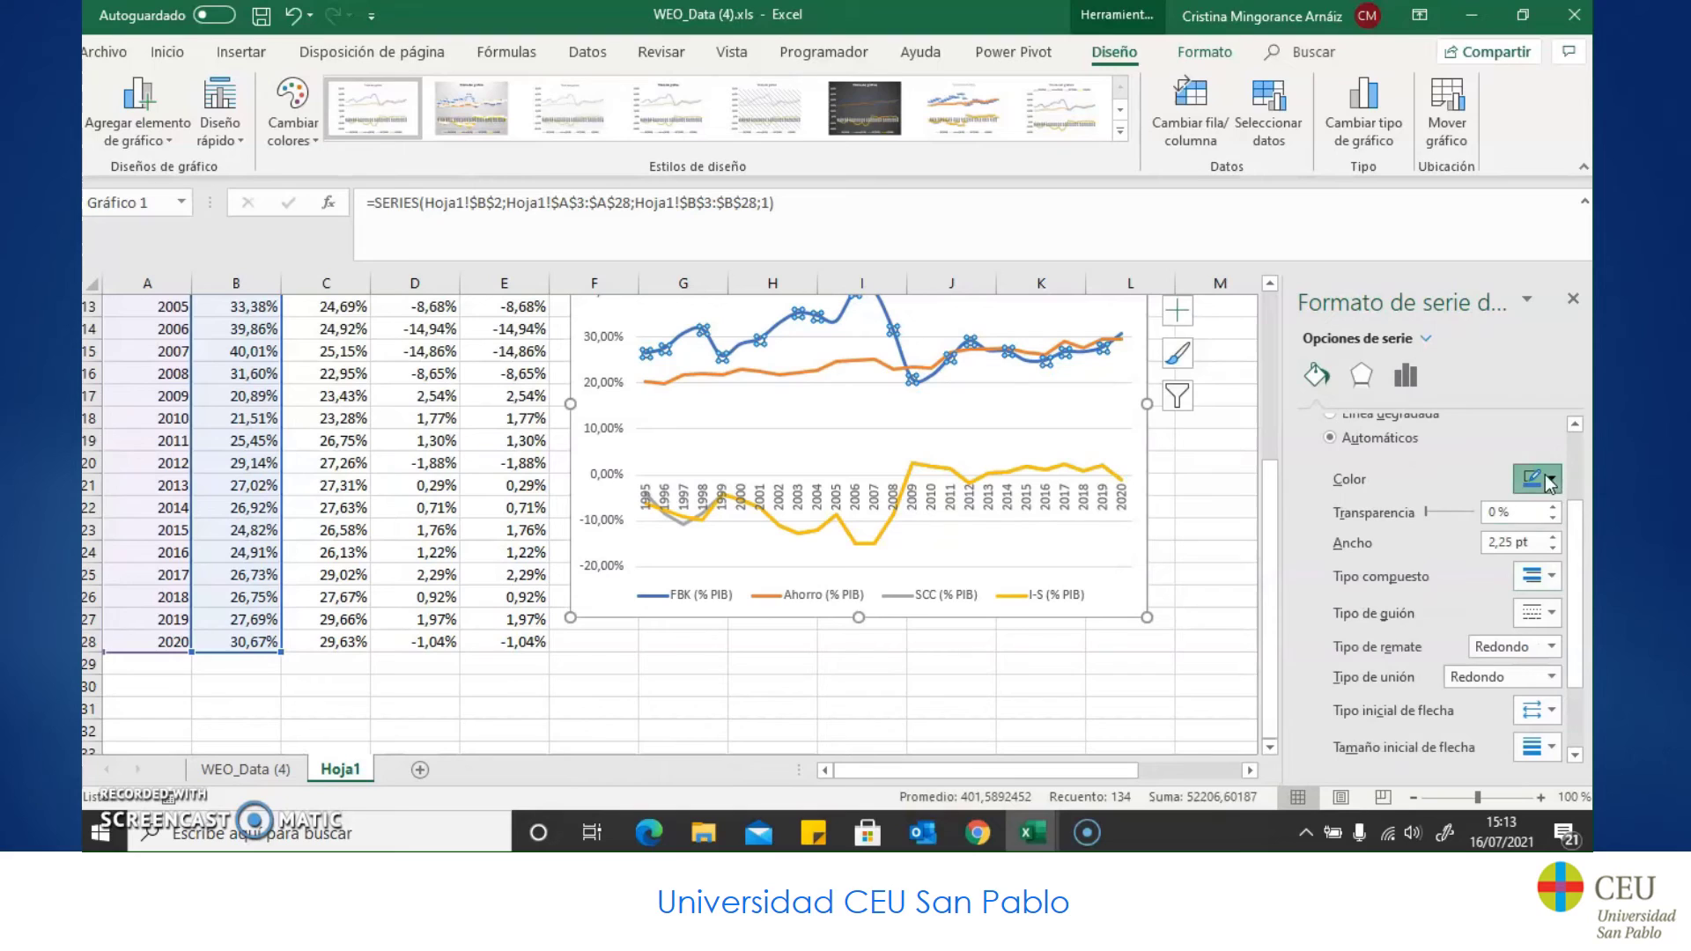
click(1549, 481)
click(1434, 654)
Step: Format the Ahorro (% PIB) series as a light blue smoothed line
click(775, 373)
click(1554, 481)
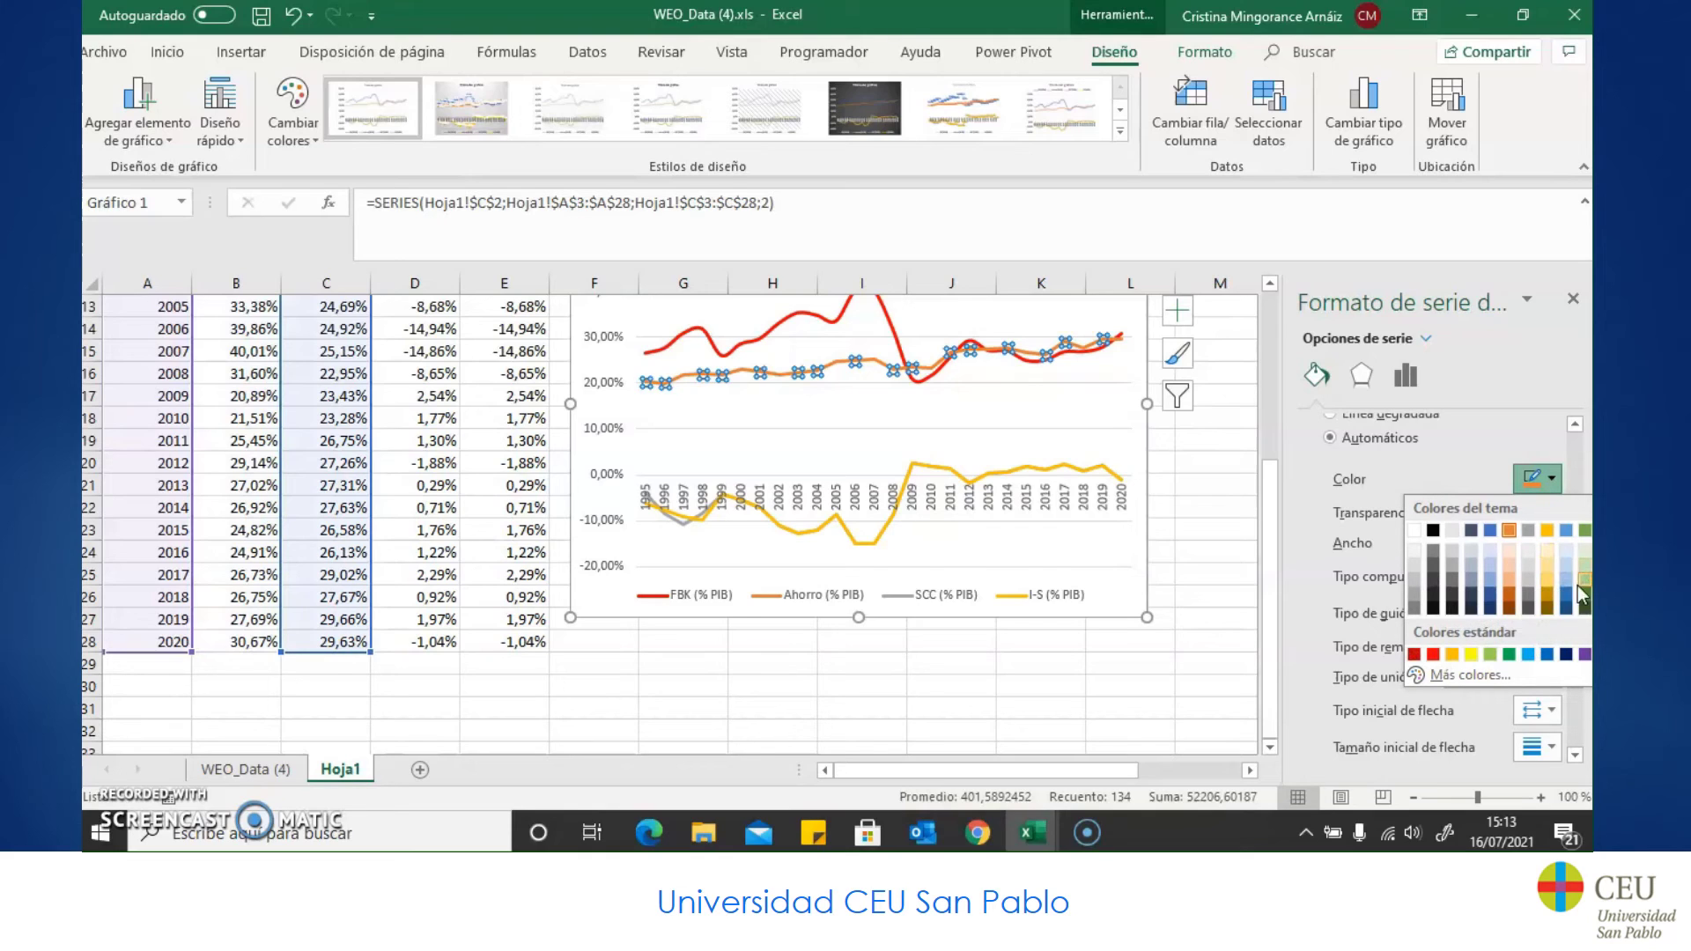
click(1529, 654)
scroll(1380, 605, down, 3)
click(1371, 748)
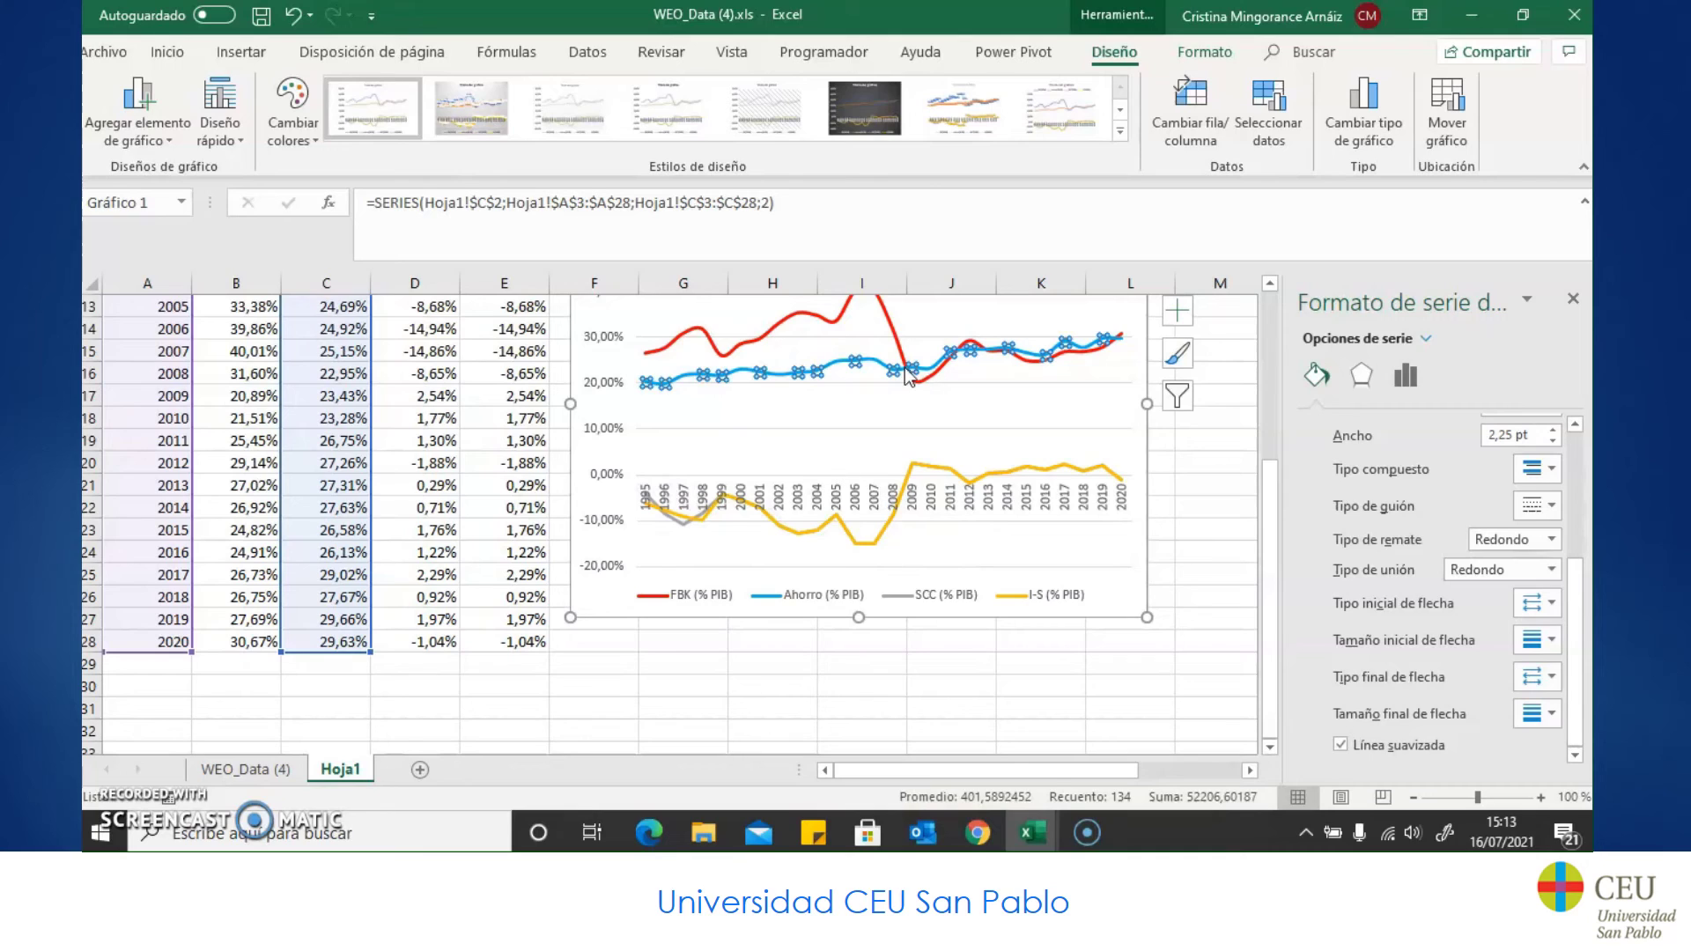
Step: Change the chart type of the I-S (% PIB) series to stacked area (Áreas apiladas) in the combined chart
mouse_move(932, 386)
click(937, 469)
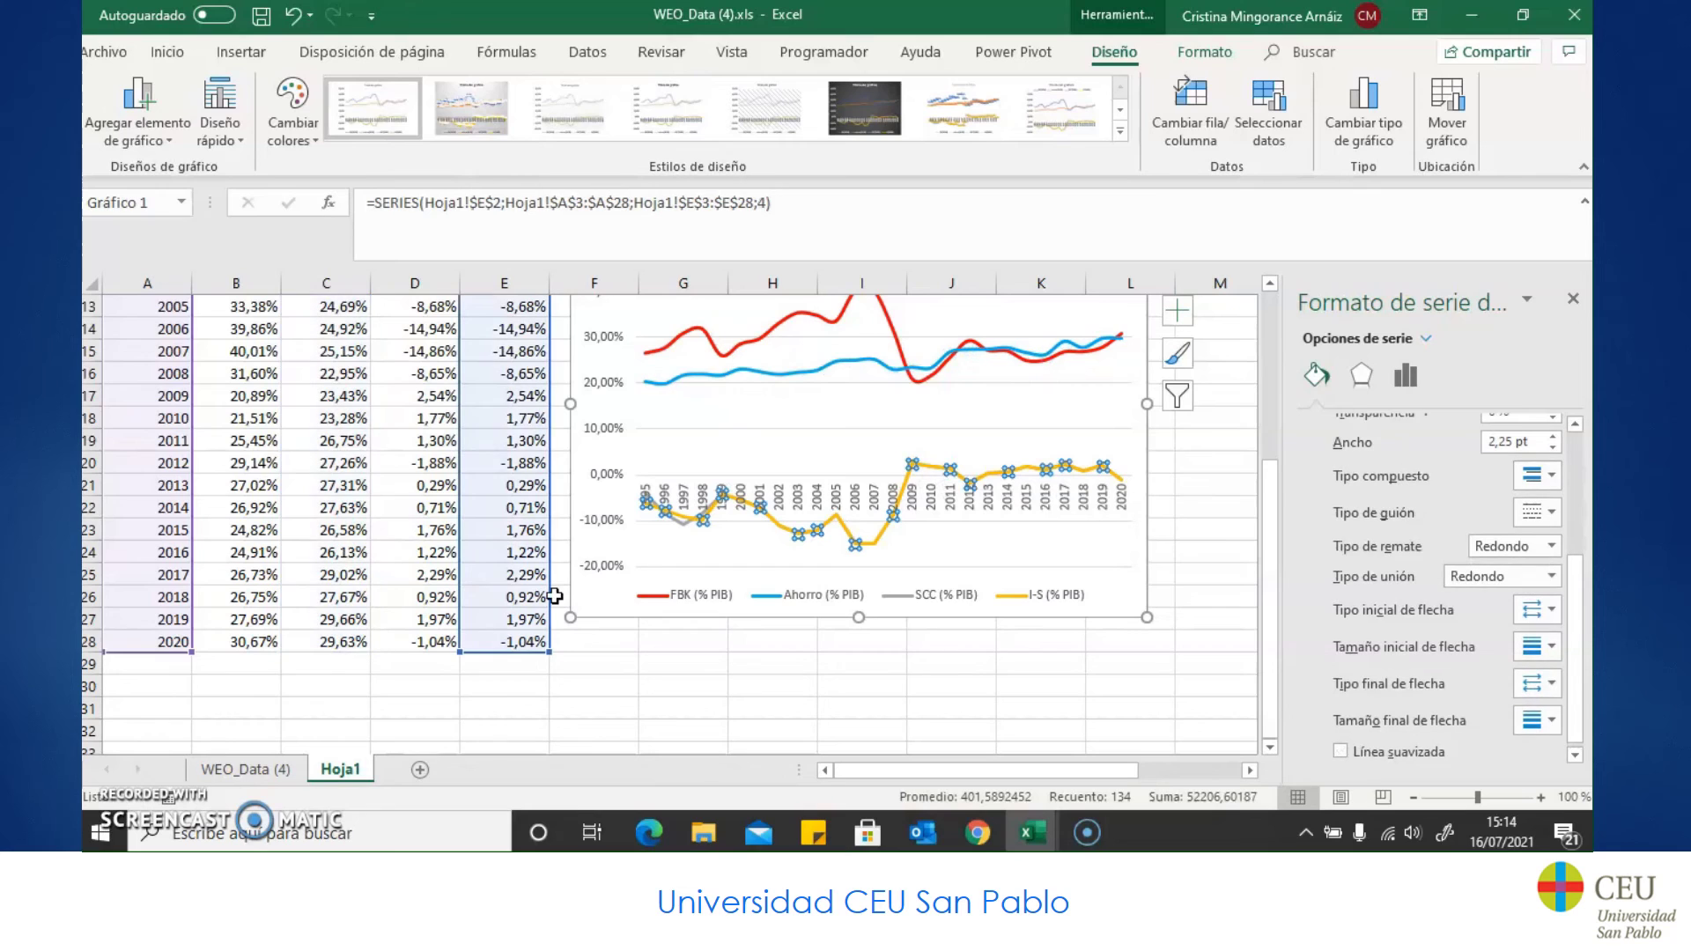
scroll(554, 596, up, 4)
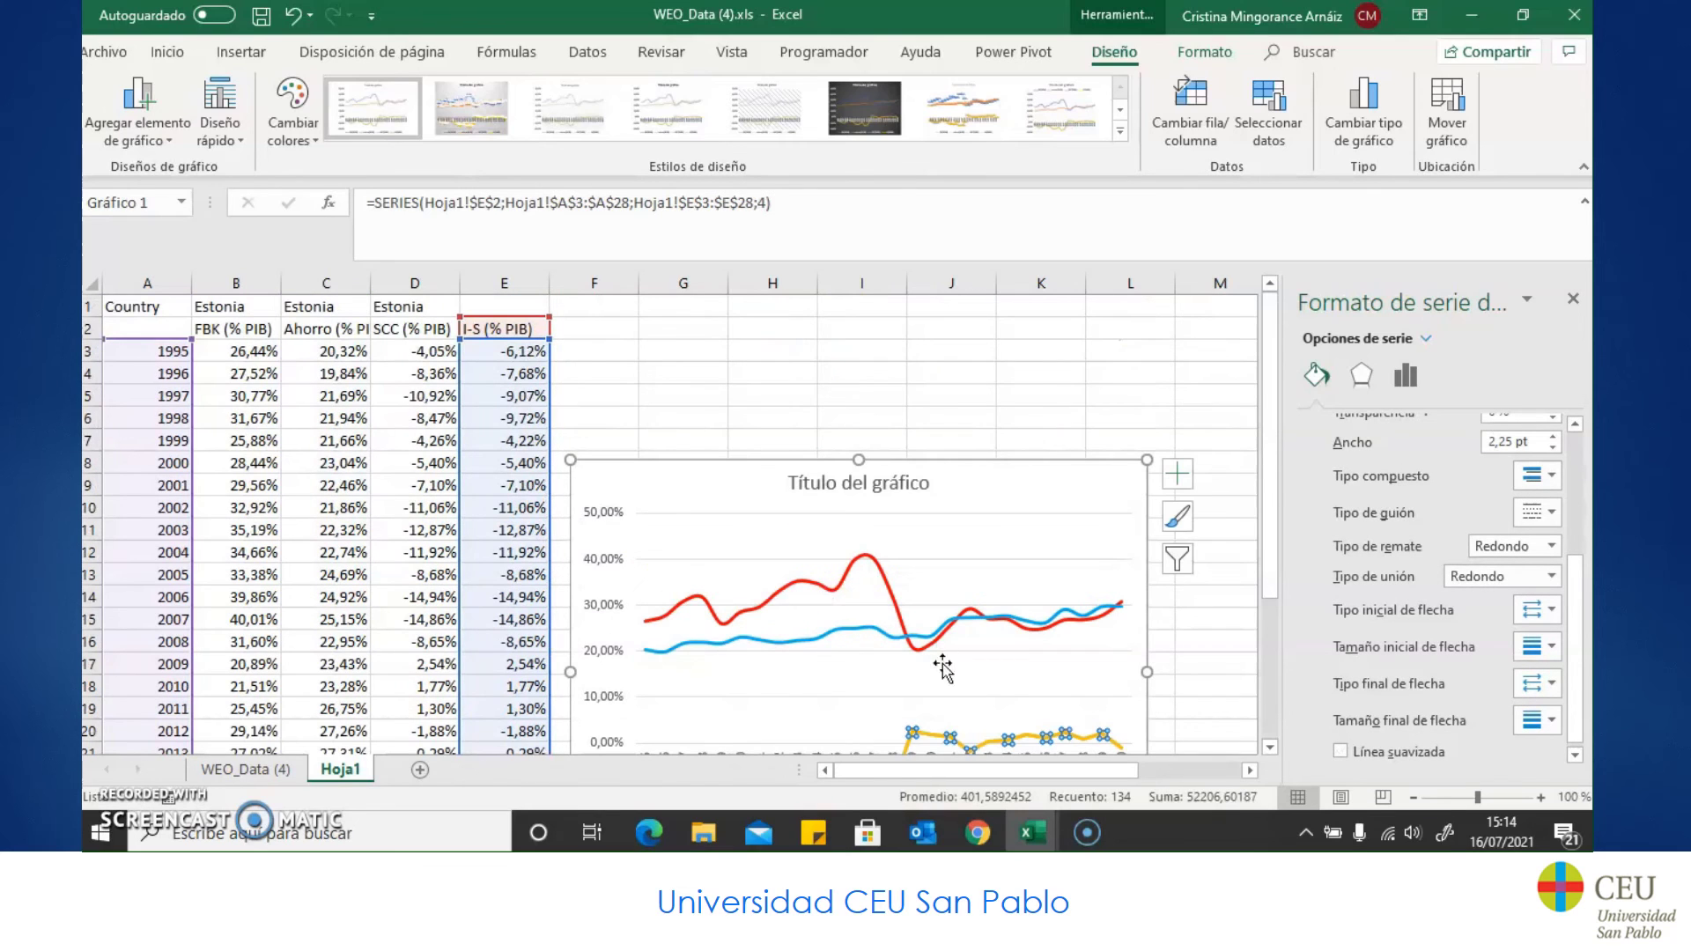
scroll(939, 661, down, 3)
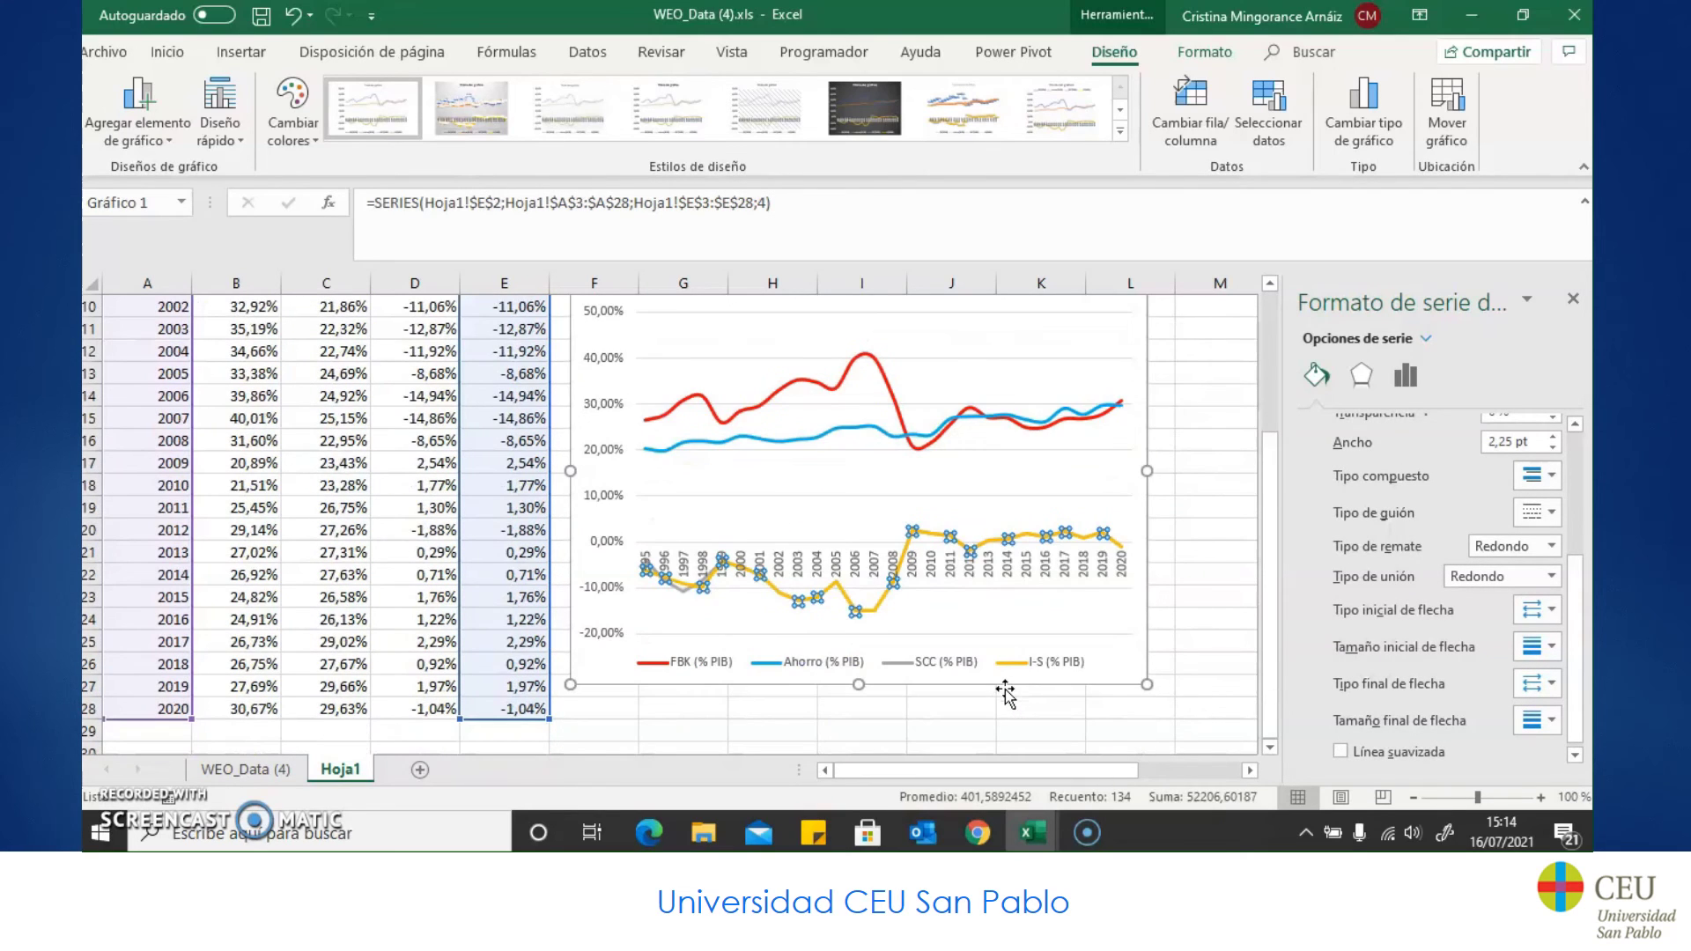
scroll(974, 457, up, 2)
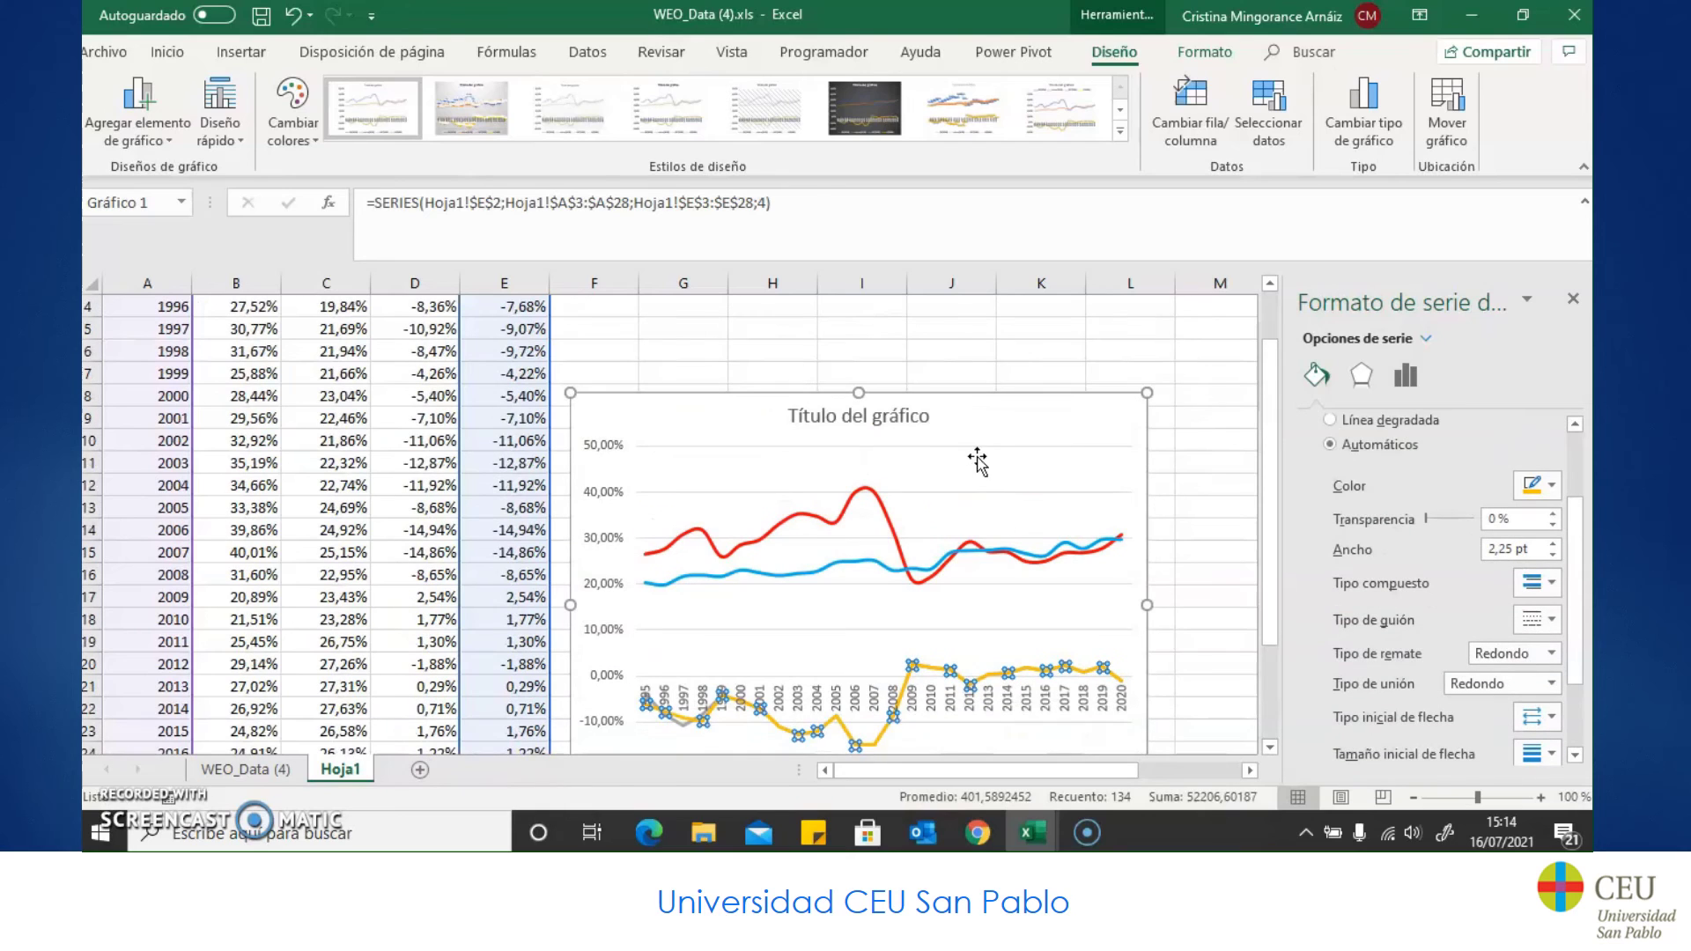
right_click(939, 679)
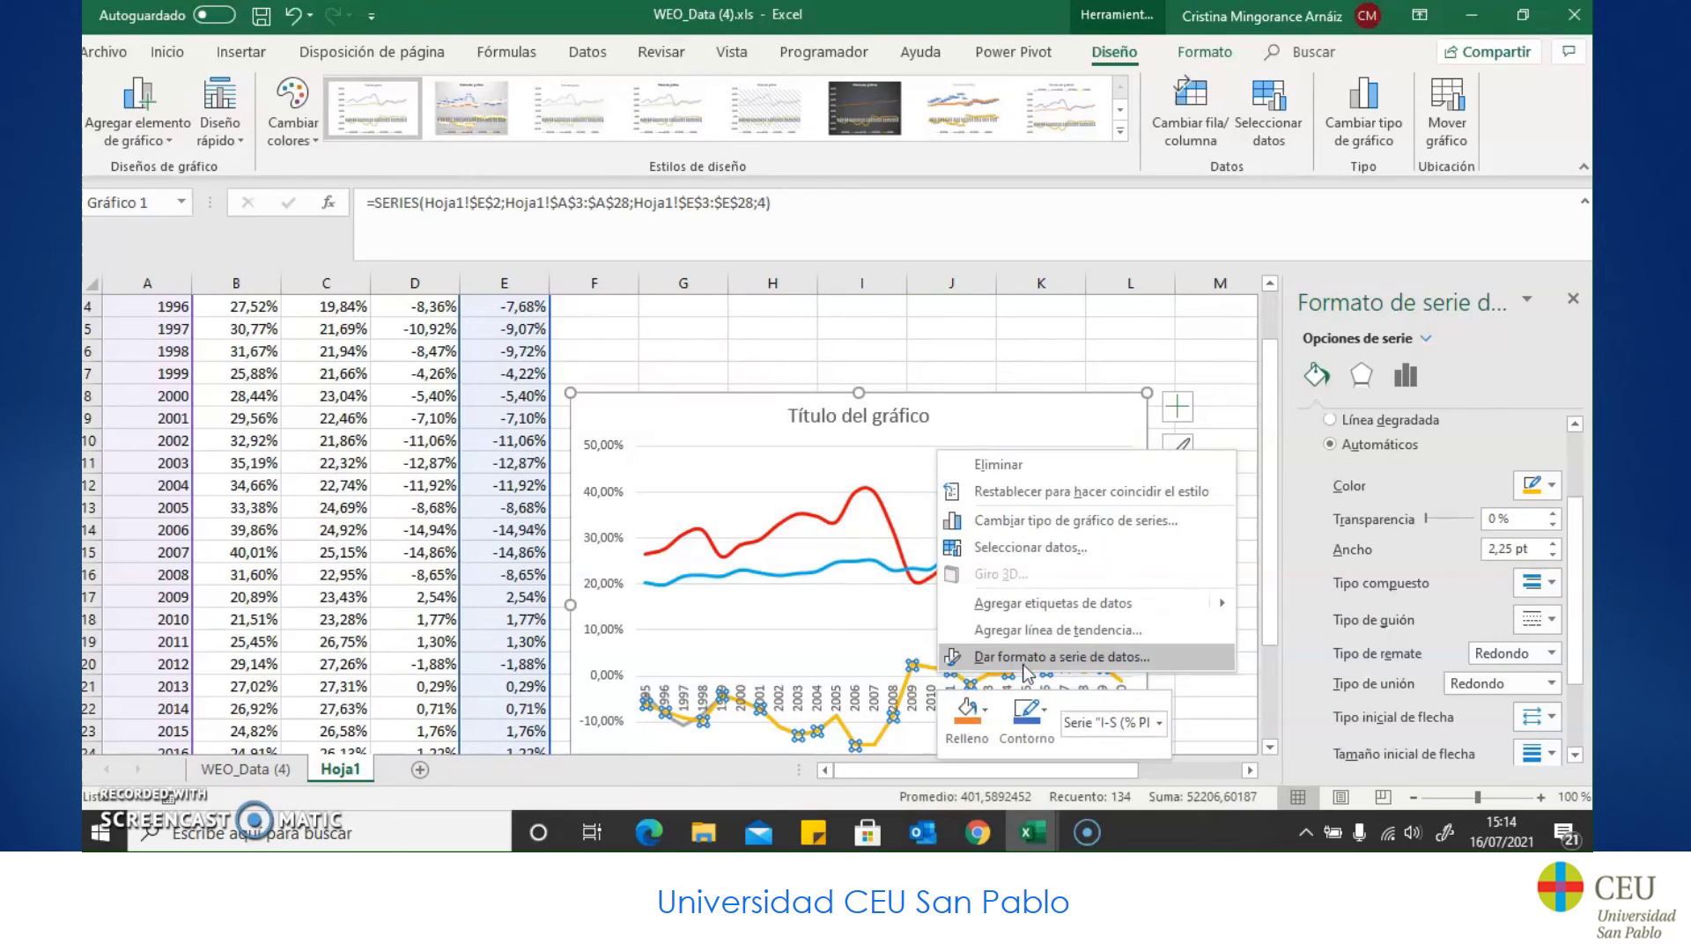
click(1009, 520)
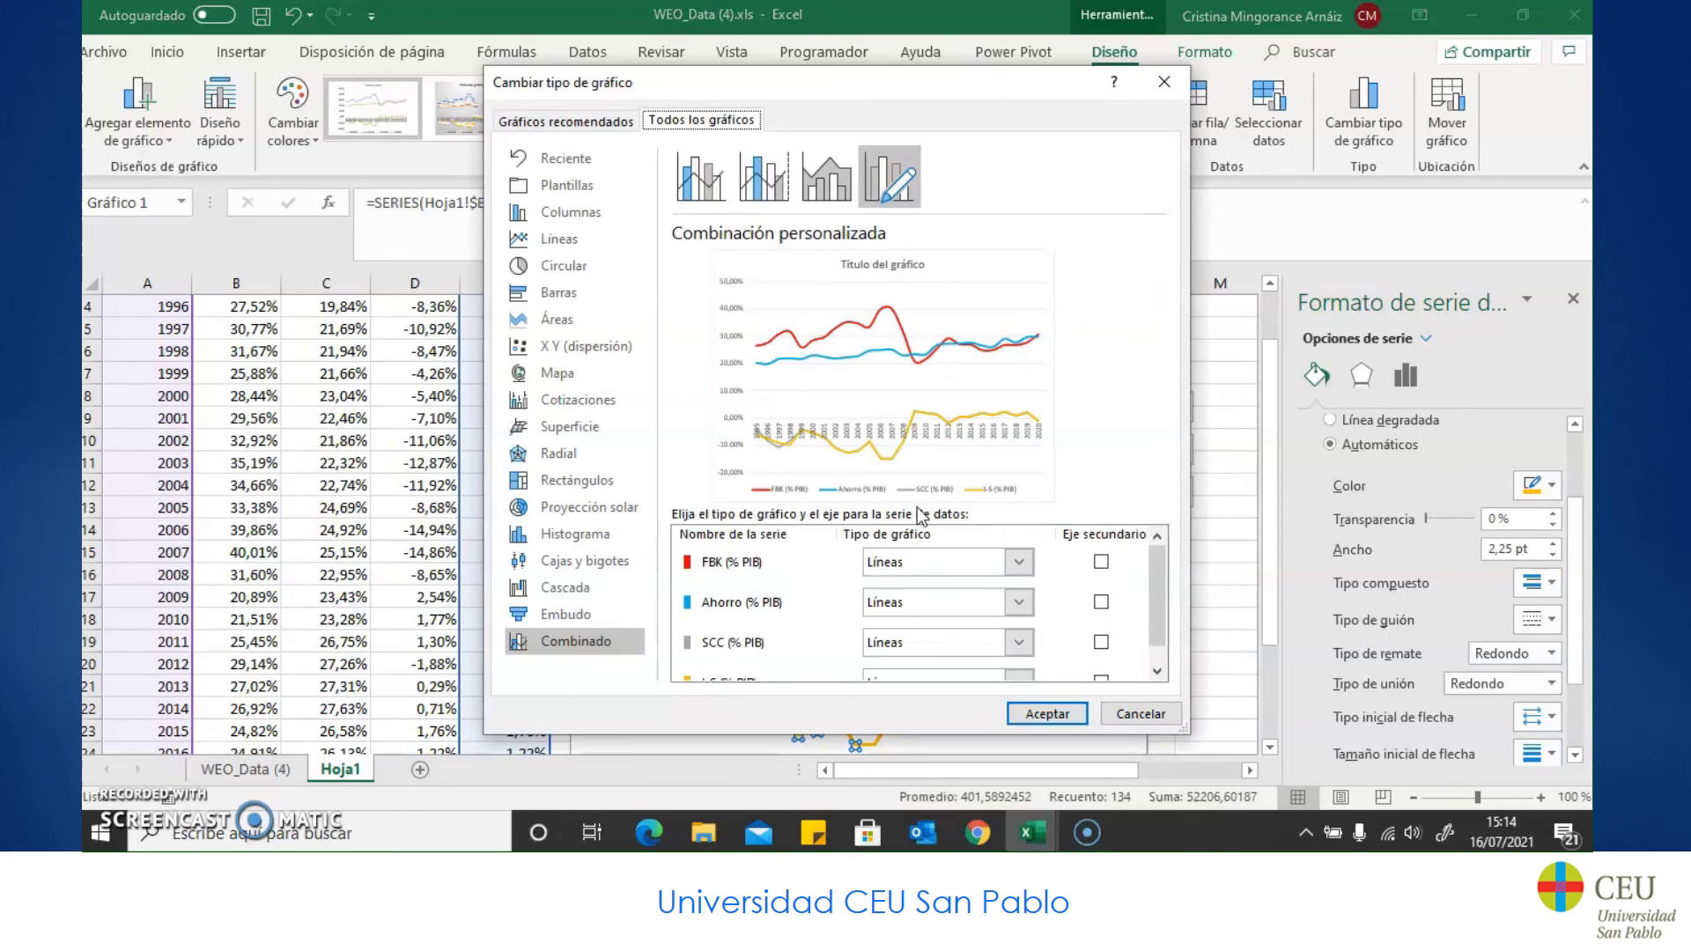
scroll(1029, 641, down, 1)
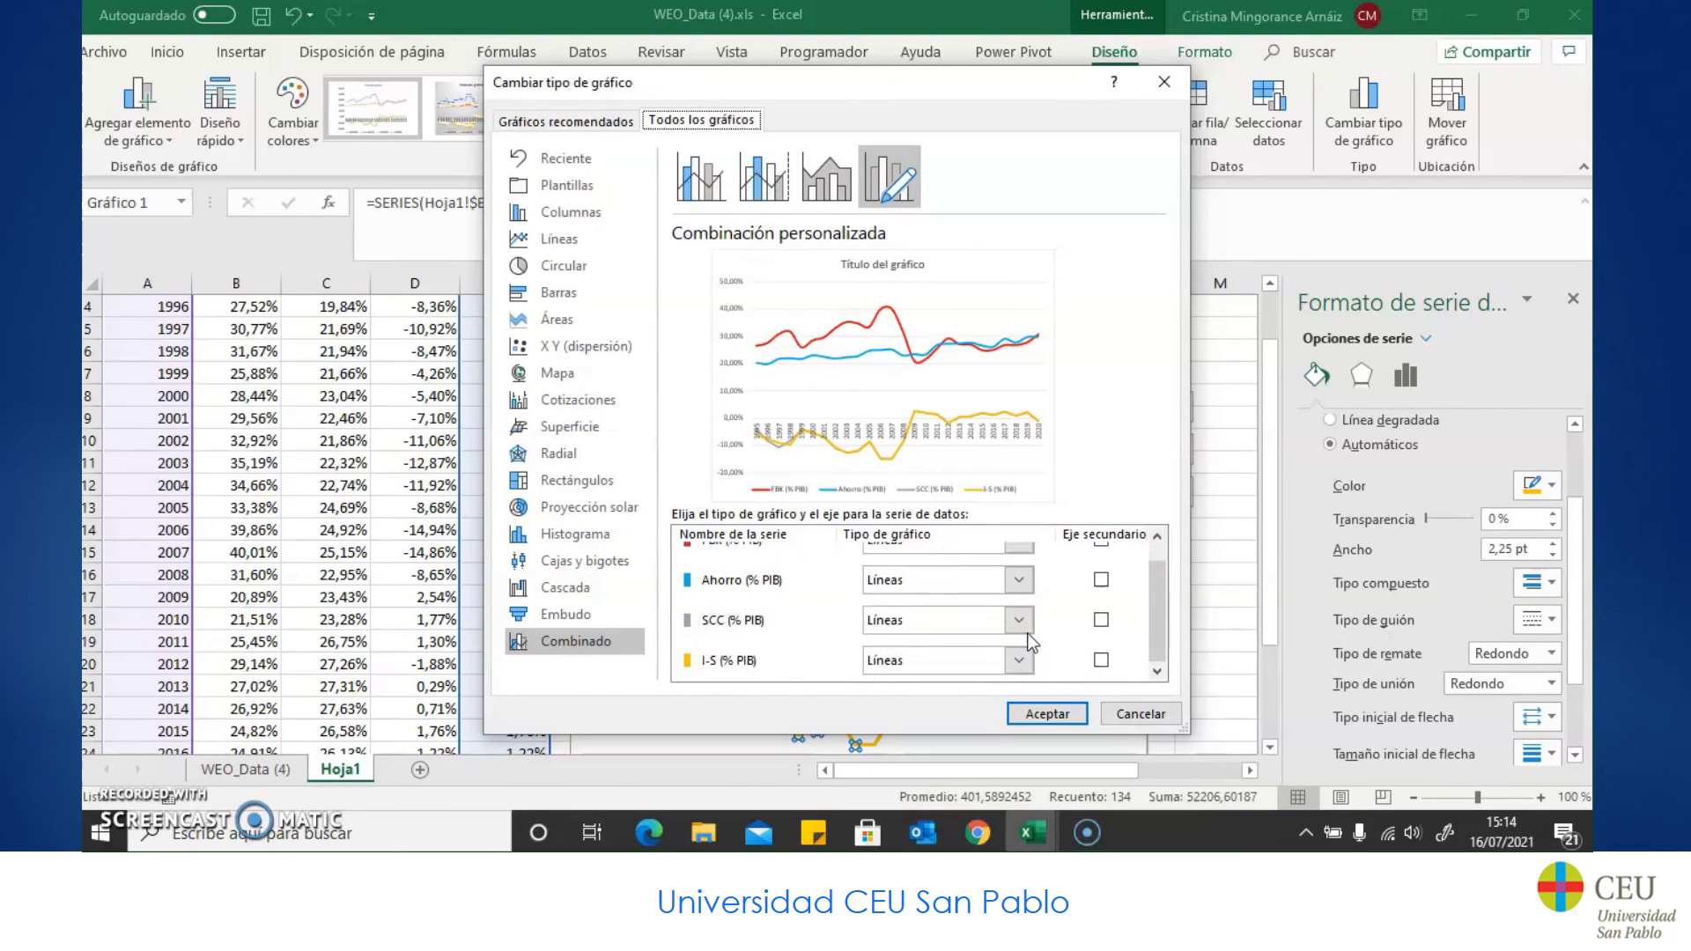
click(1016, 660)
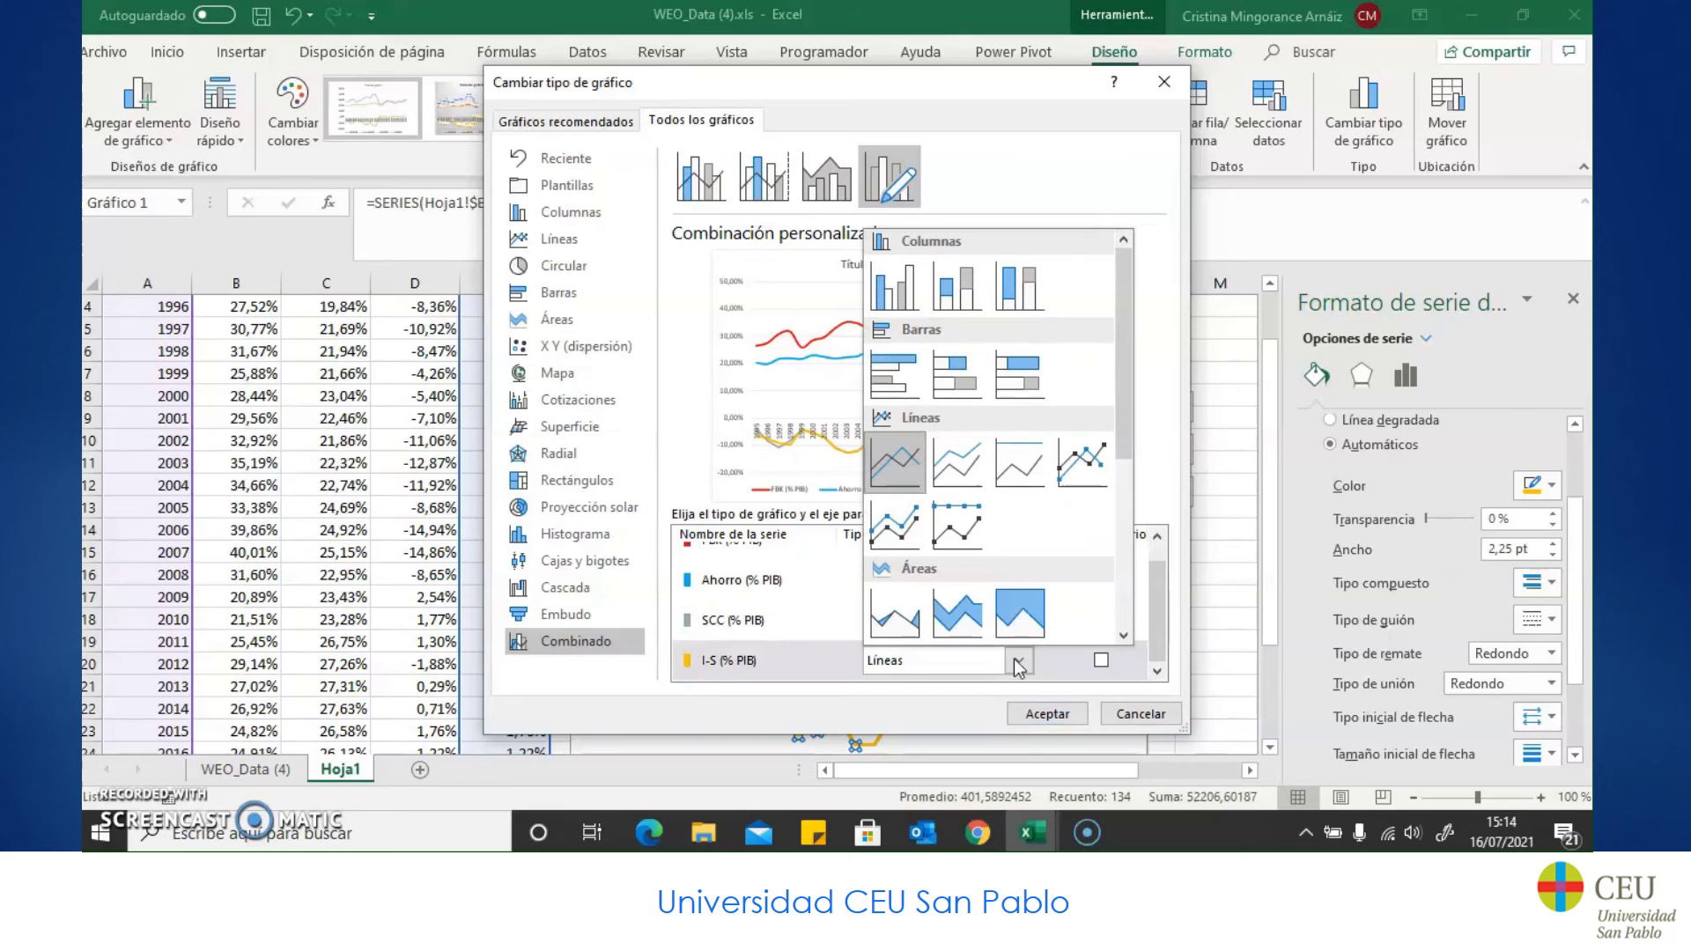
key(Escape)
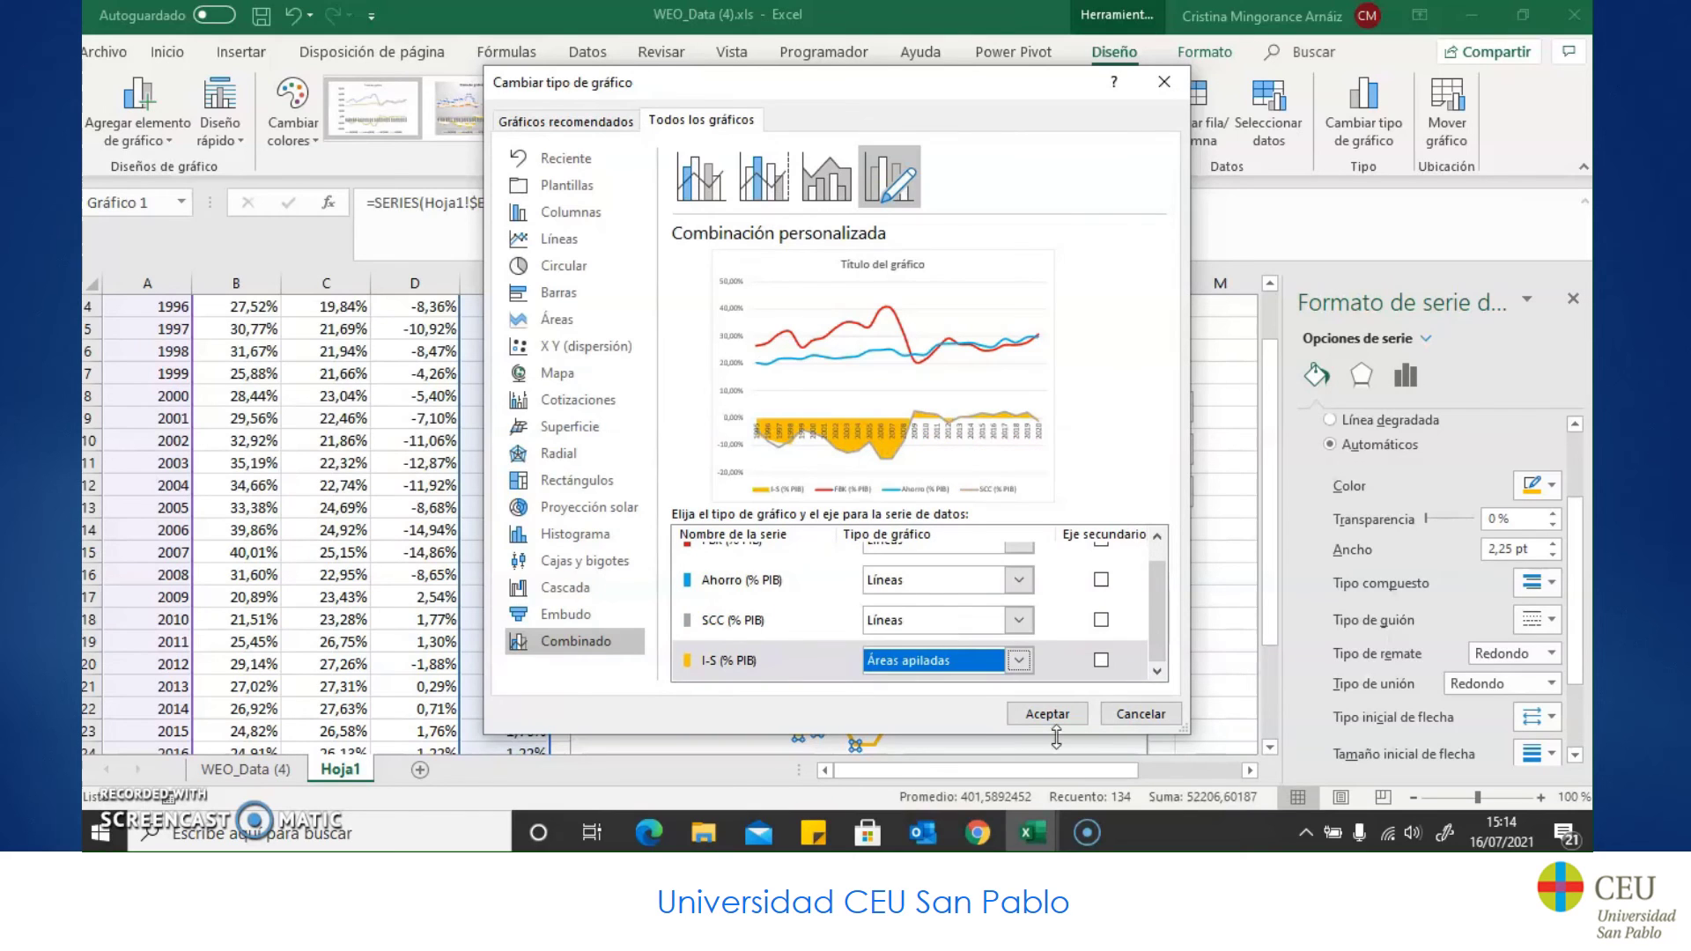
click(1048, 714)
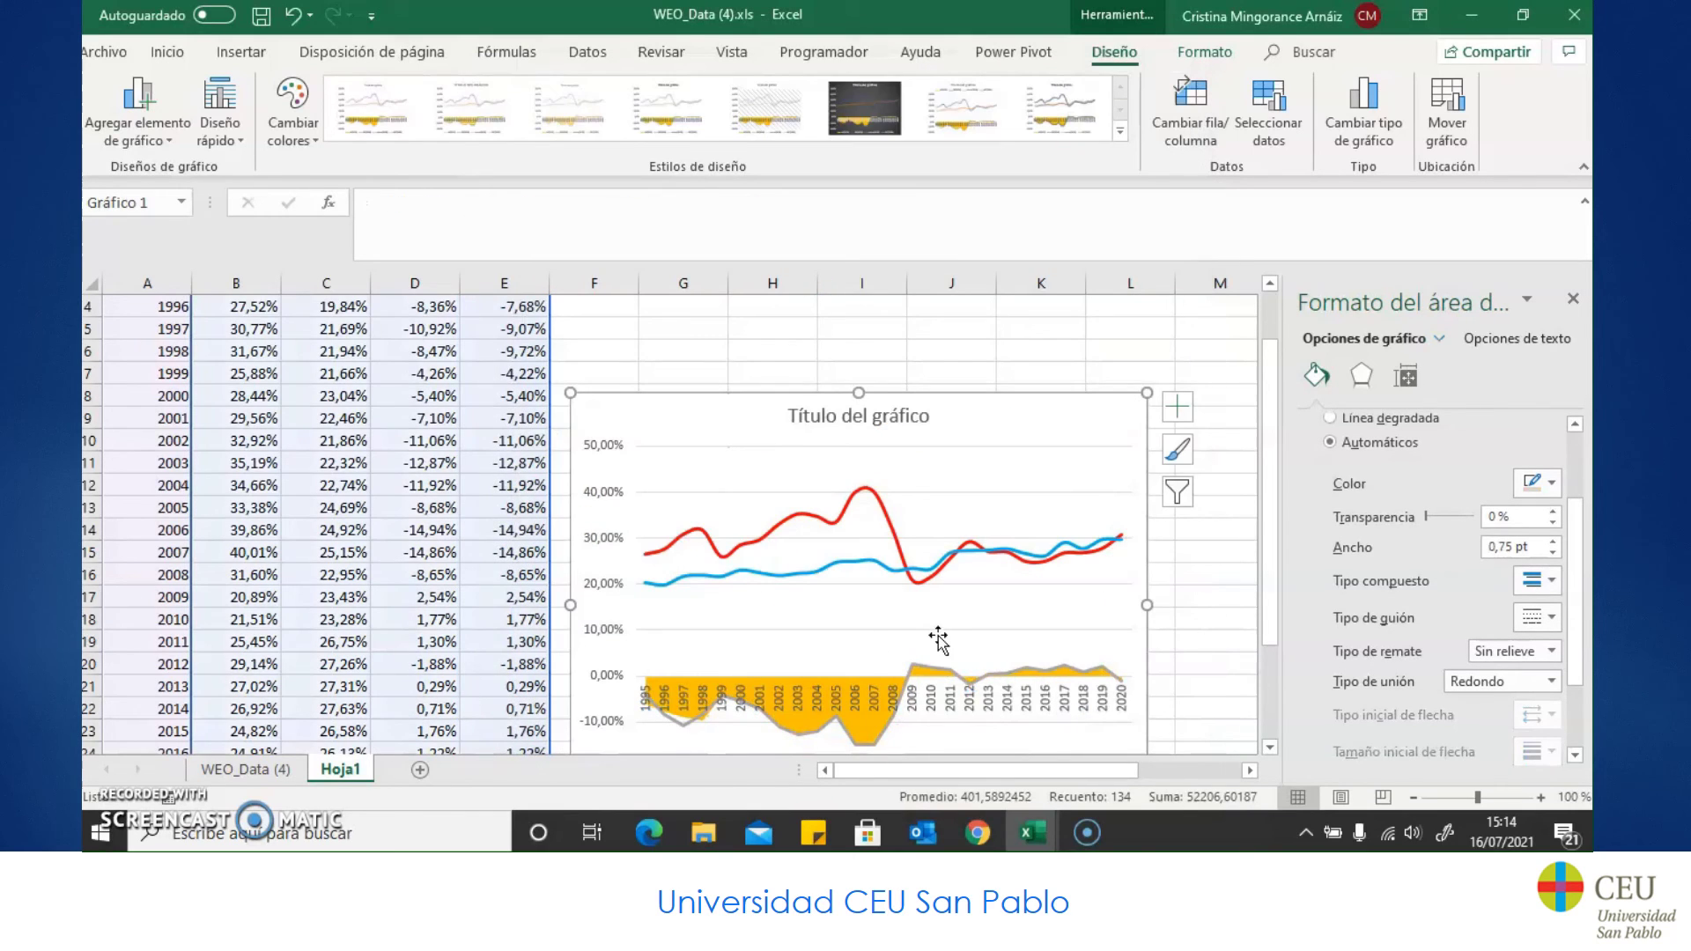
Step: Fill the I-S (% PIB) area with a wide upward diagonal stripe pattern
click(868, 740)
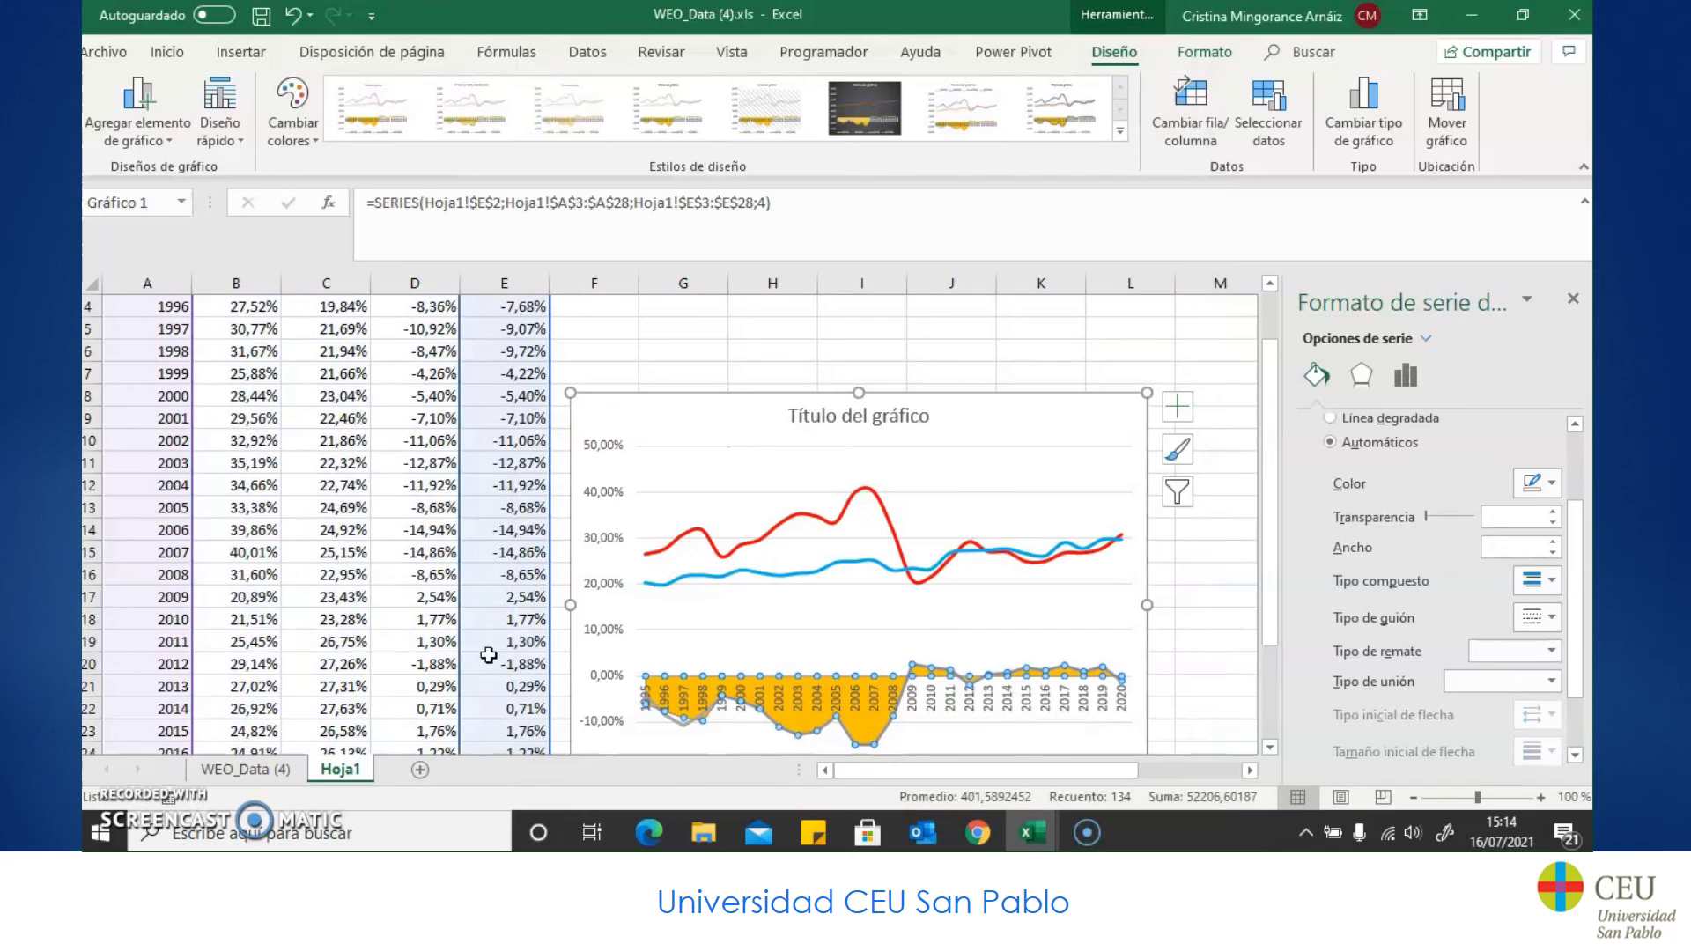
scroll(555, 396, up, 1)
scroll(555, 320, down, 3)
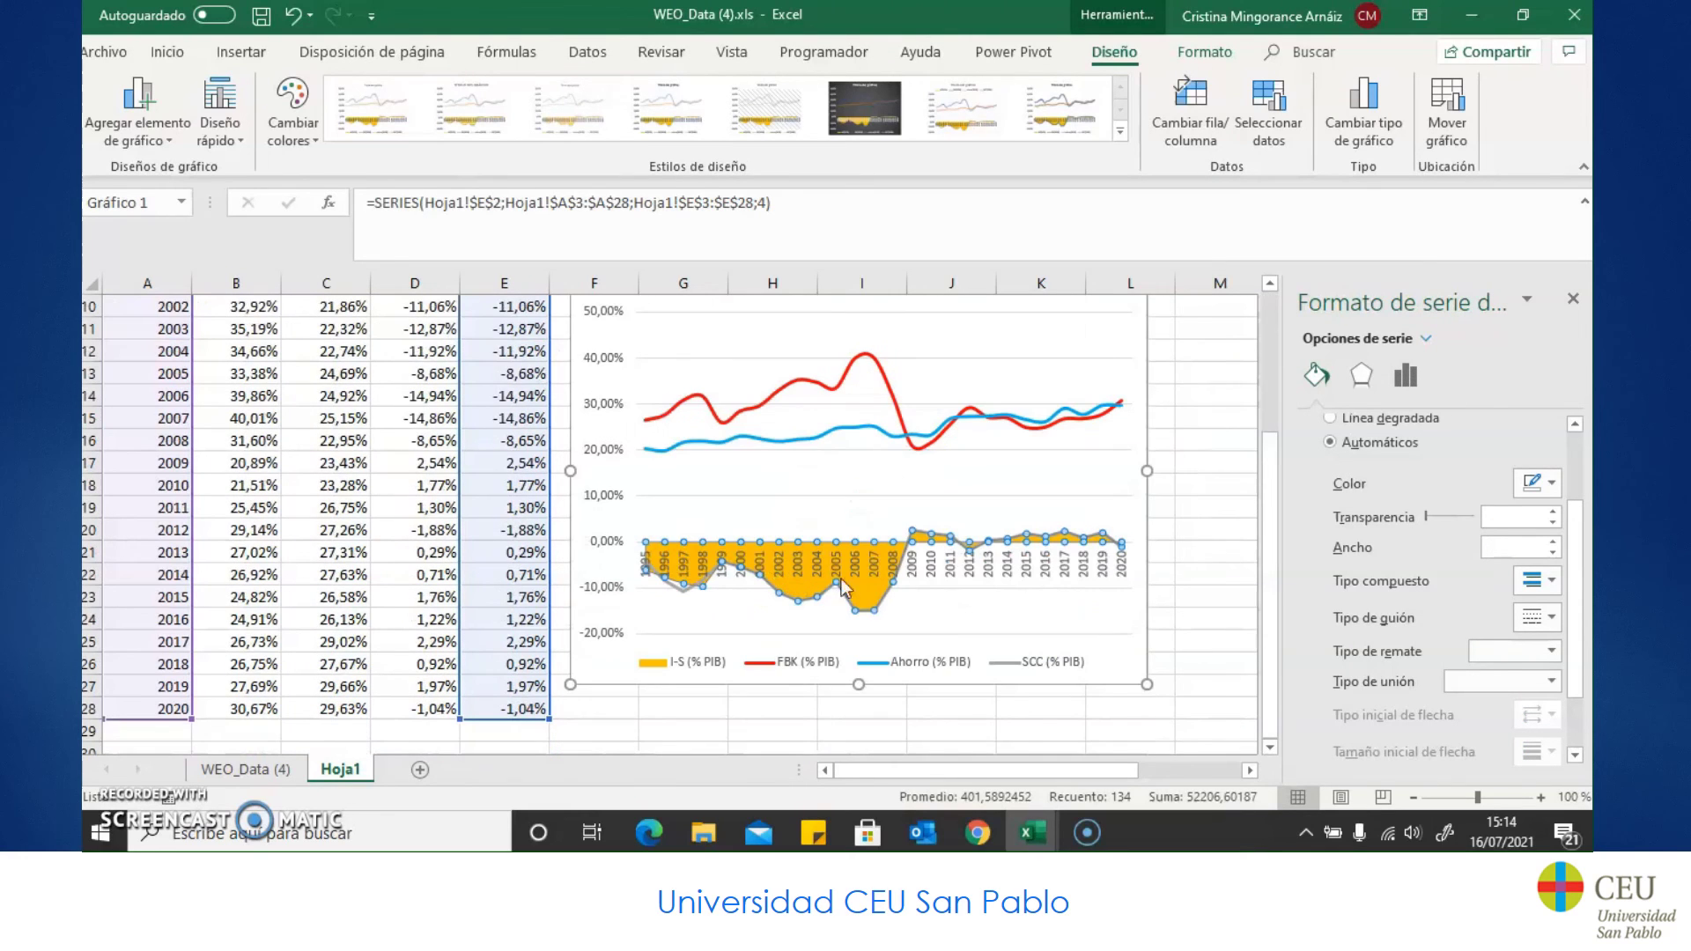
scroll(1403, 522, up, 3)
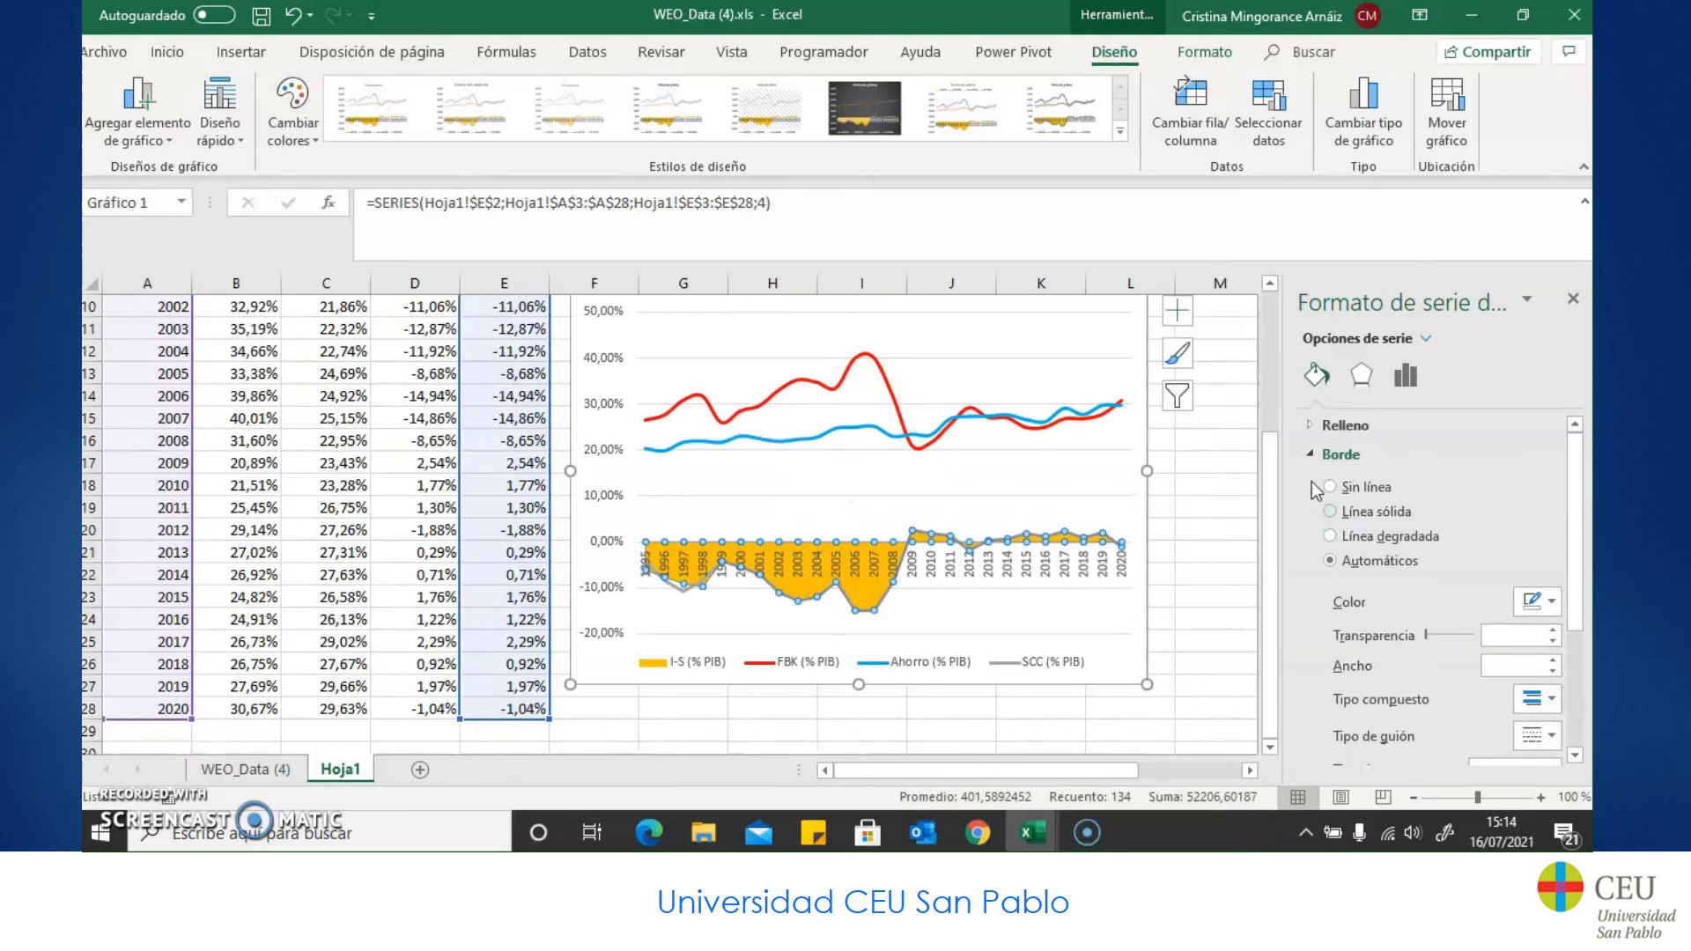
click(1339, 428)
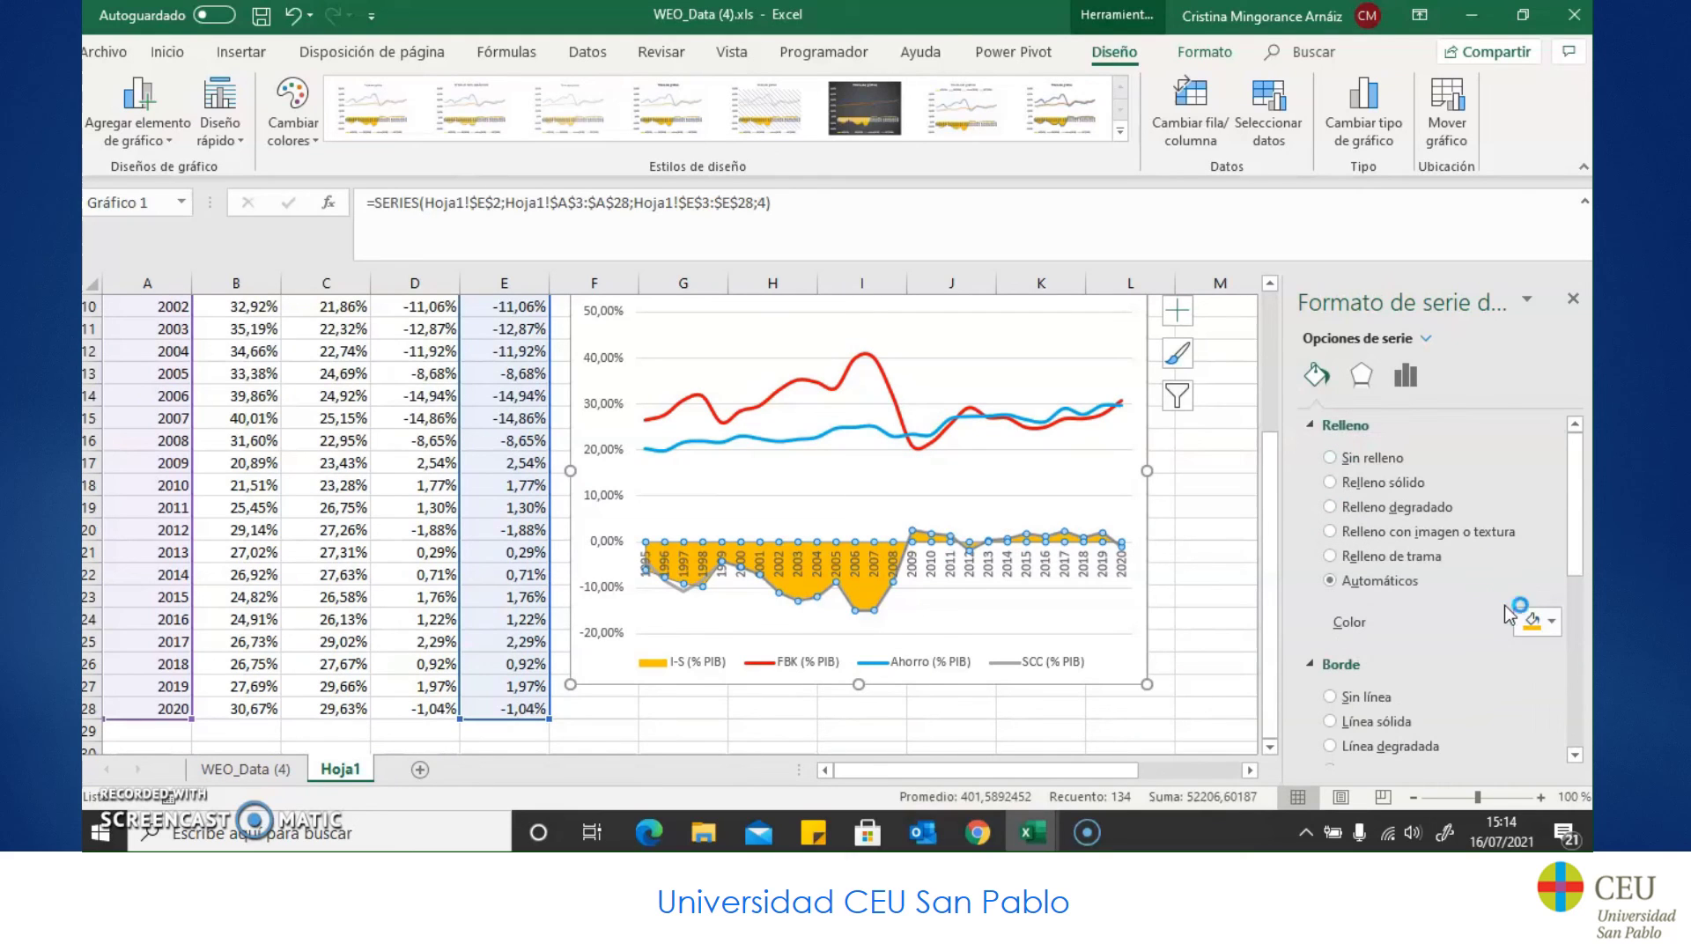
click(1432, 560)
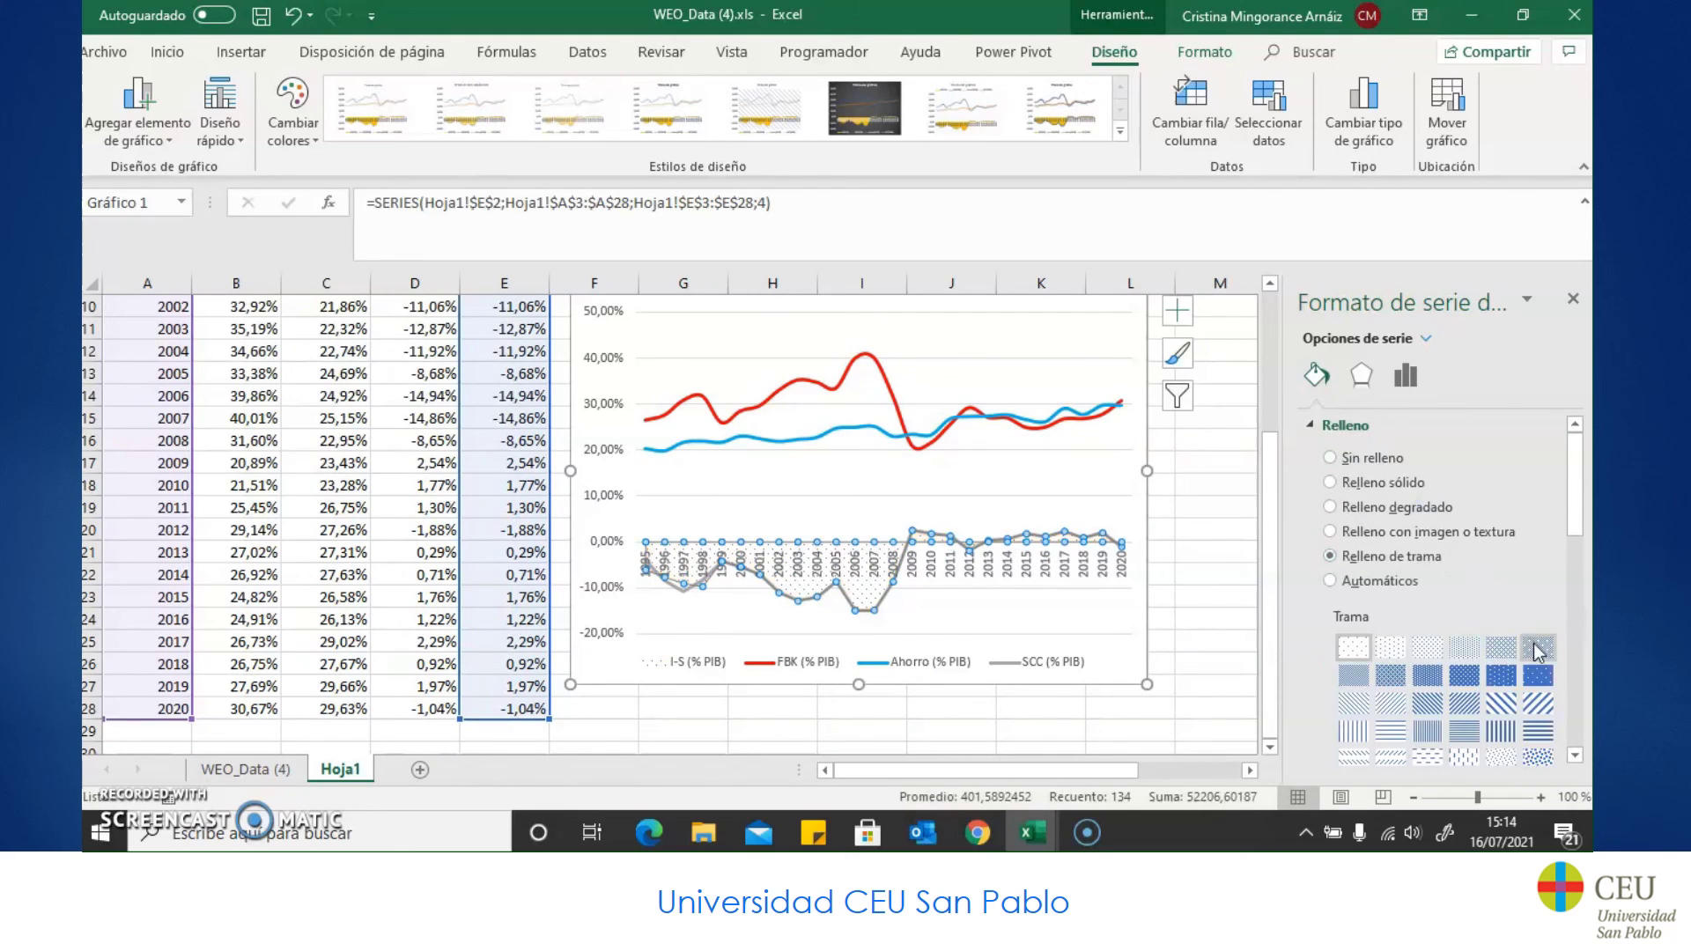
scroll(1533, 616, down, 2)
click(1531, 599)
Step: Give the I-S (% PIB) area's pattern a lighter blue foreground colour and remove the area's border line
scroll(1525, 722, down, 3)
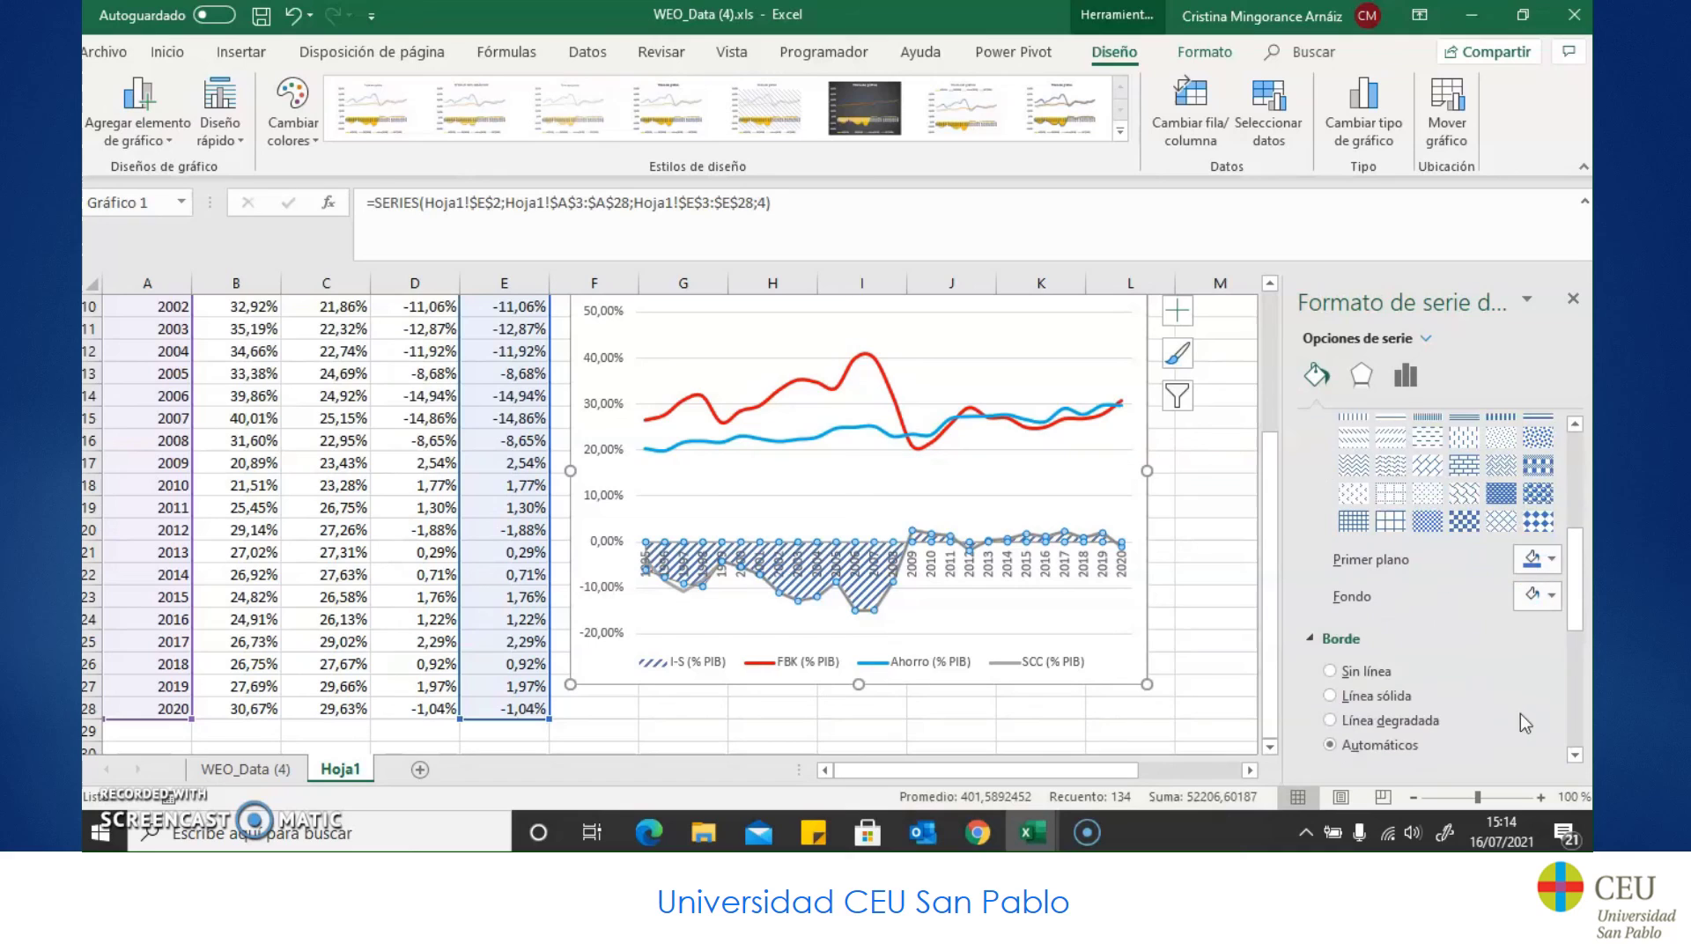
click(1542, 558)
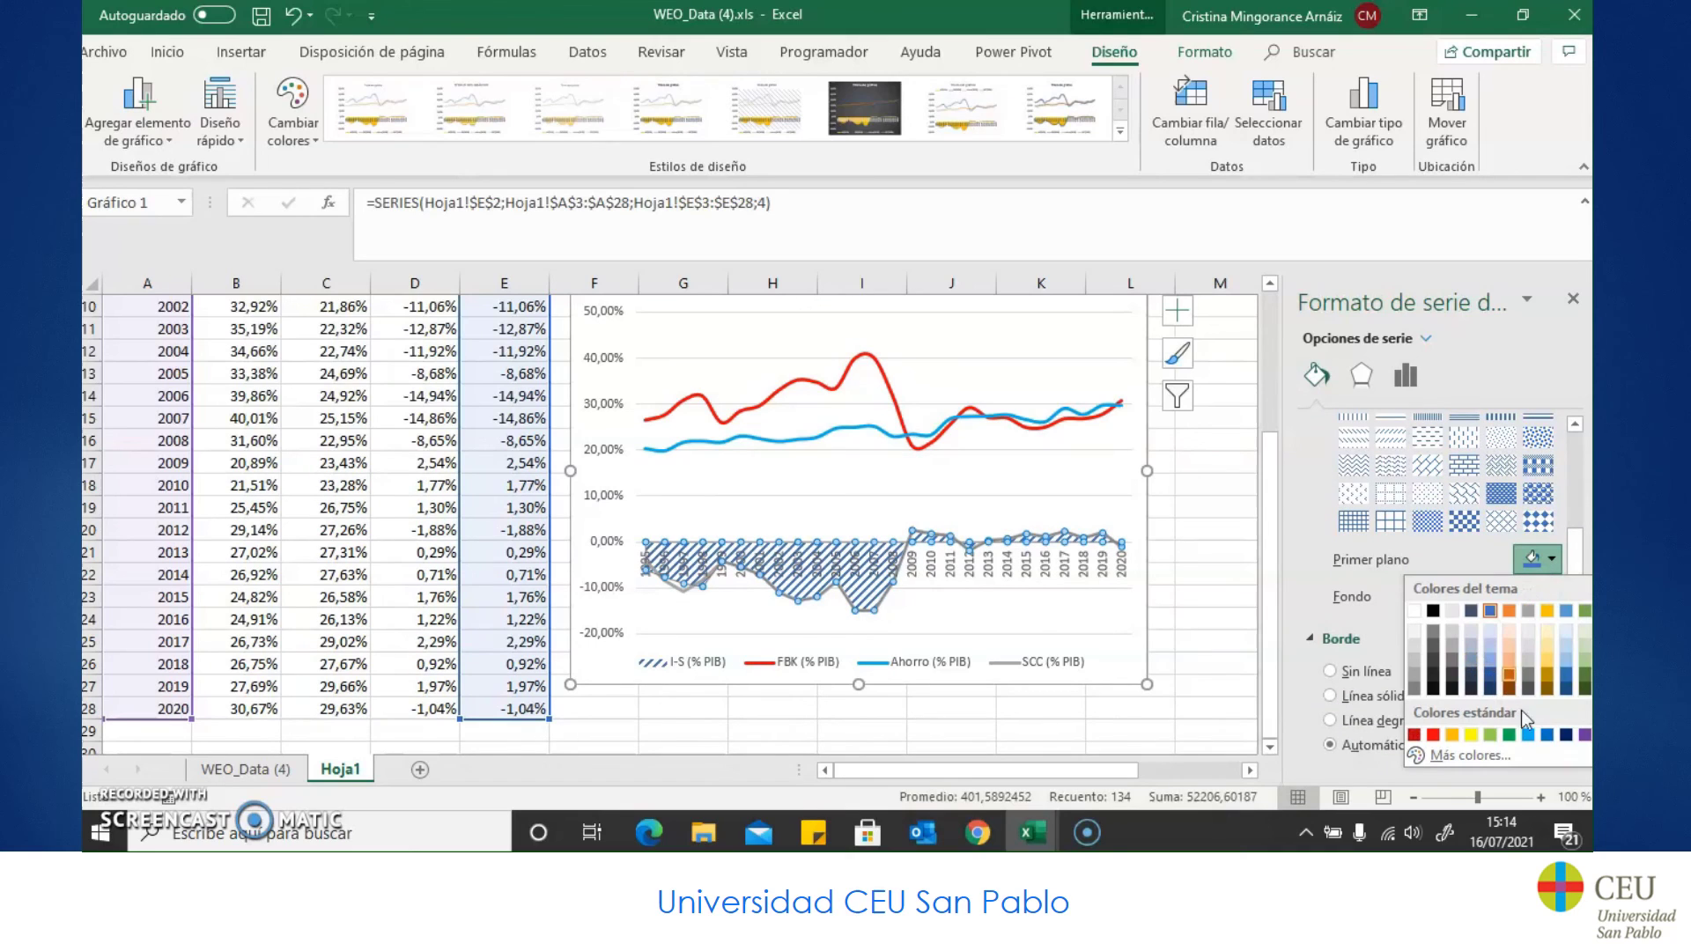
click(1494, 658)
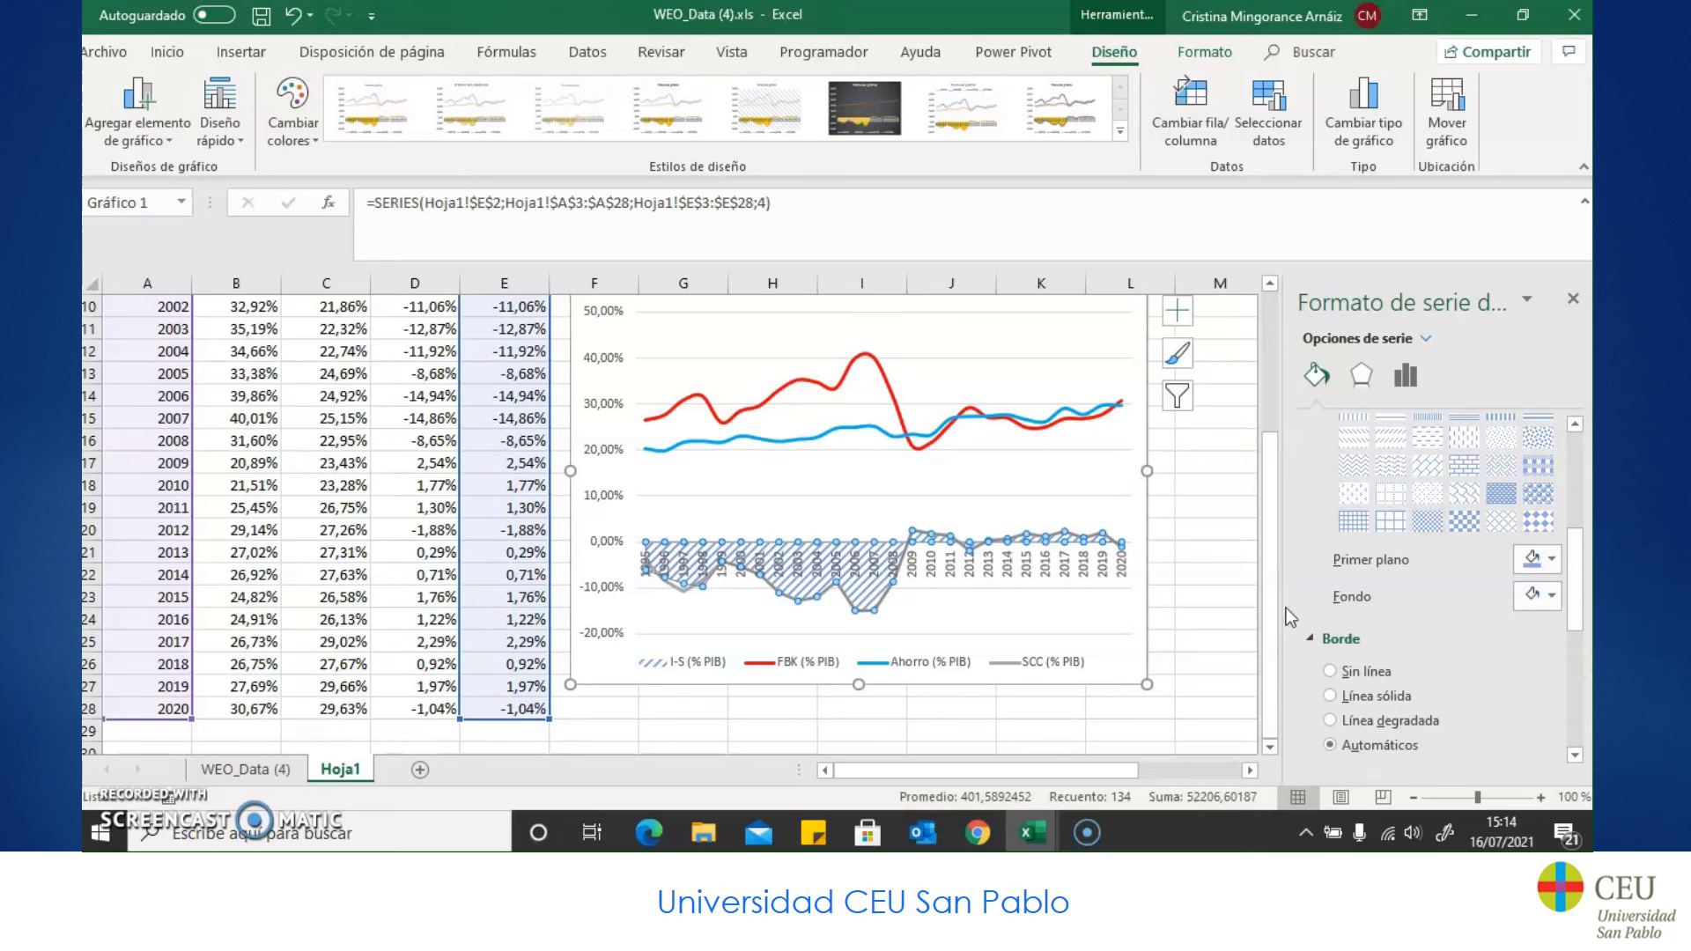
click(1367, 670)
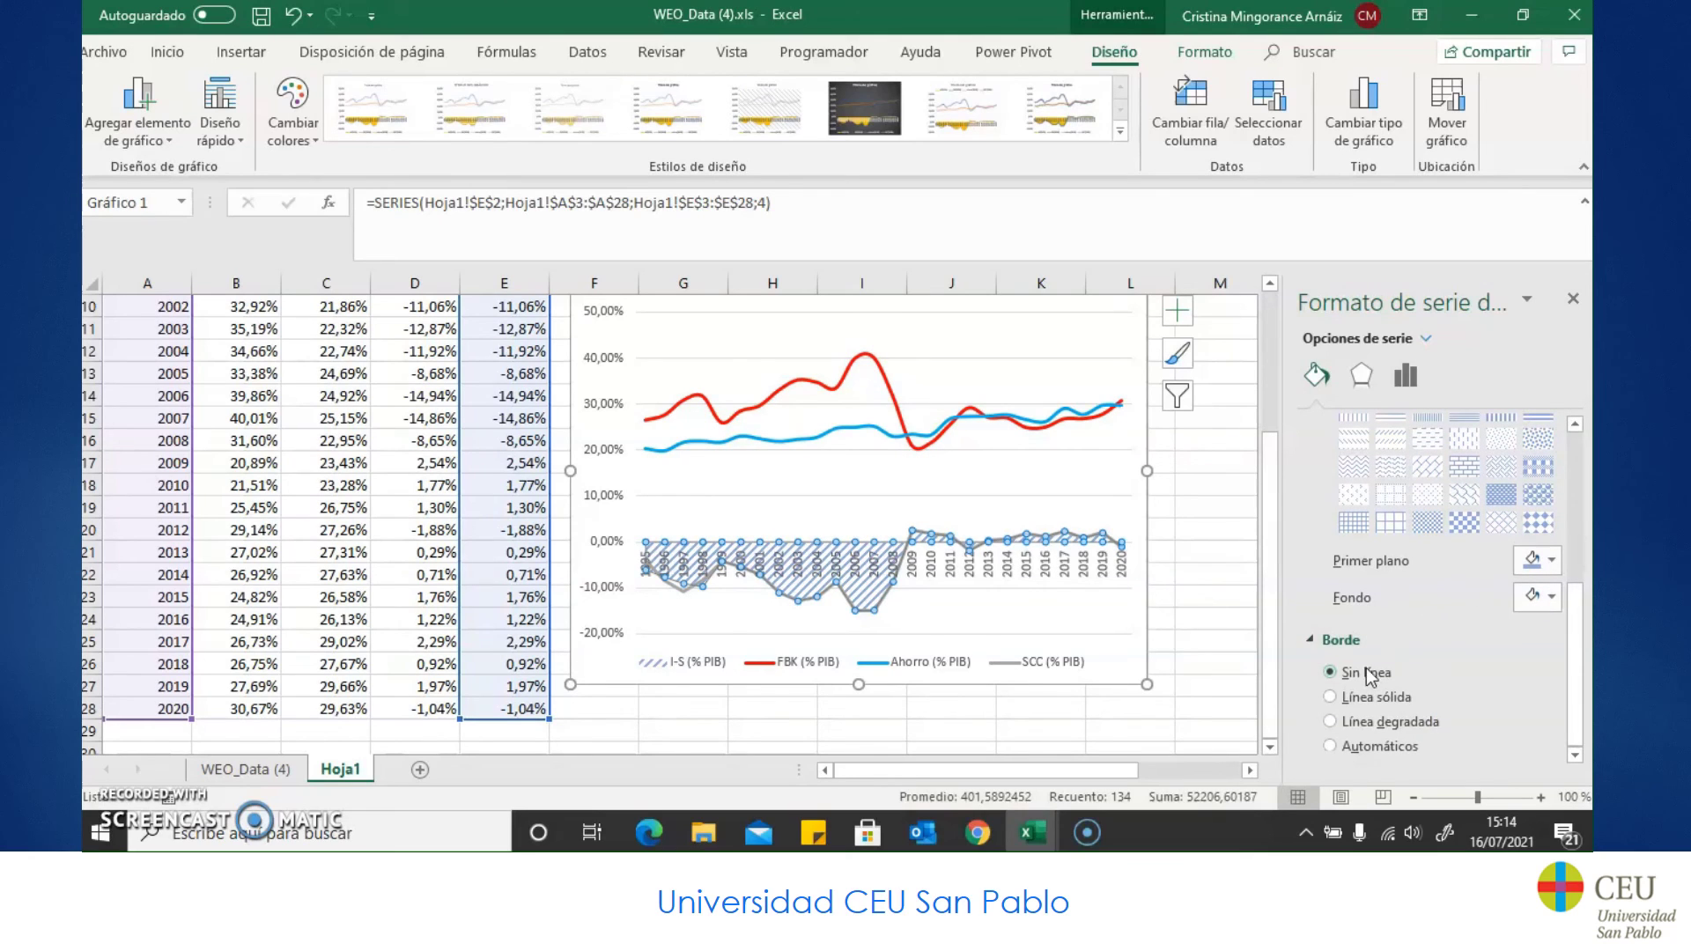
Step: Set the label position of the chart's year axis to low (Bajo)
click(859, 562)
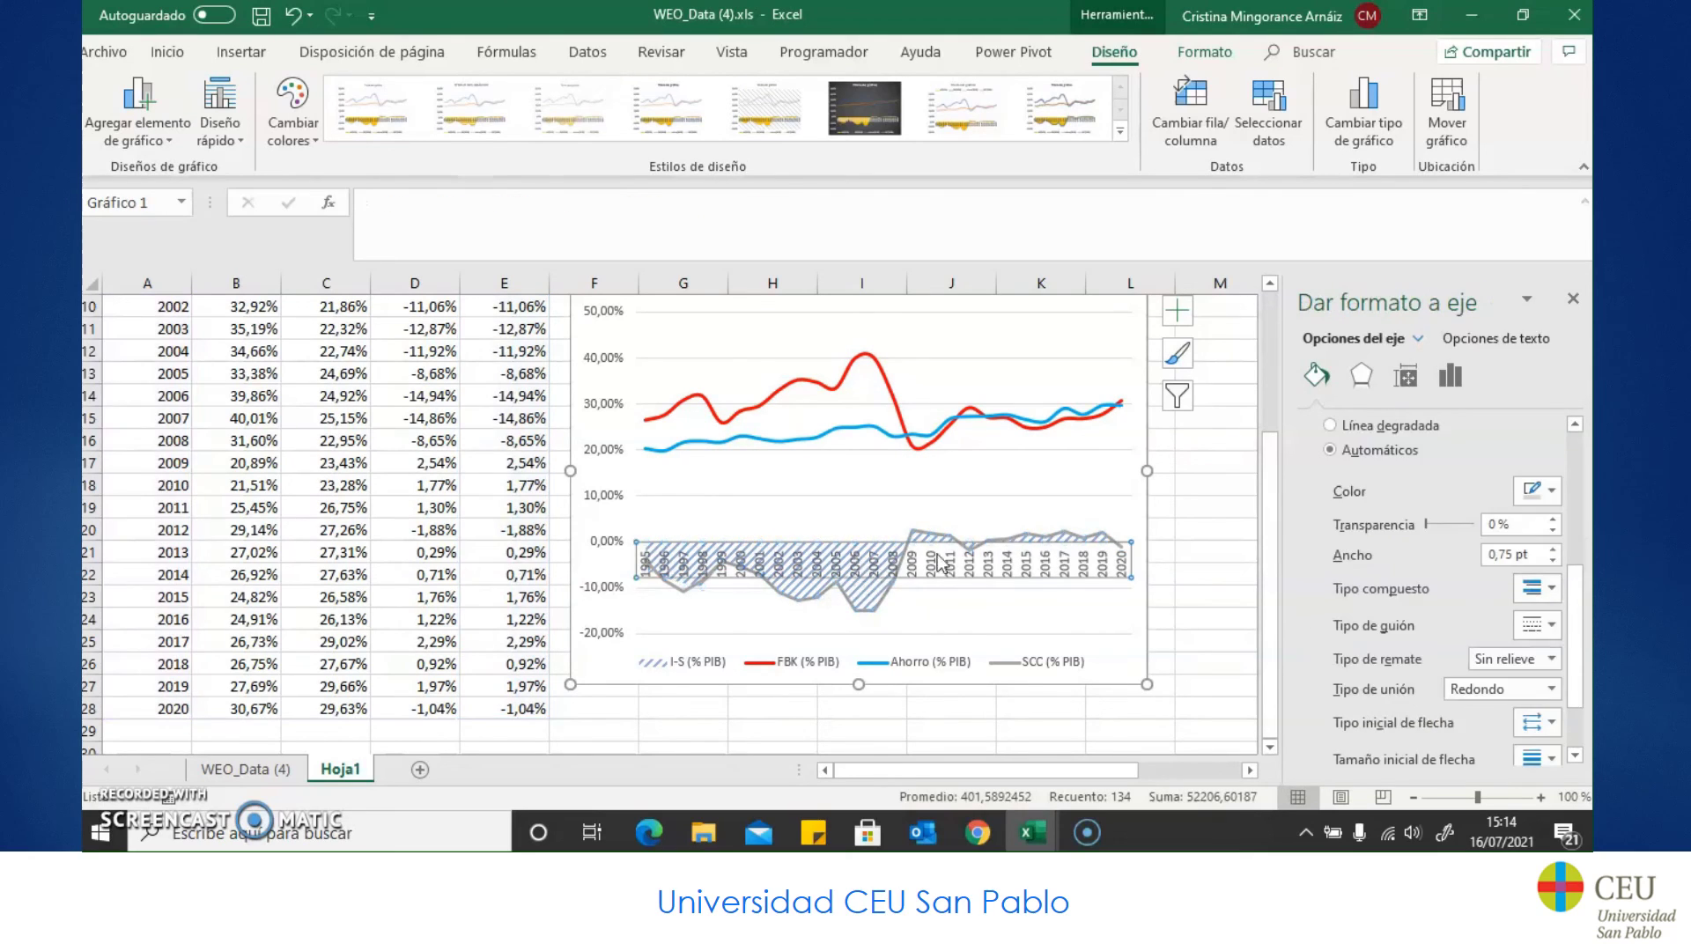
scroll(1468, 549, down, 3)
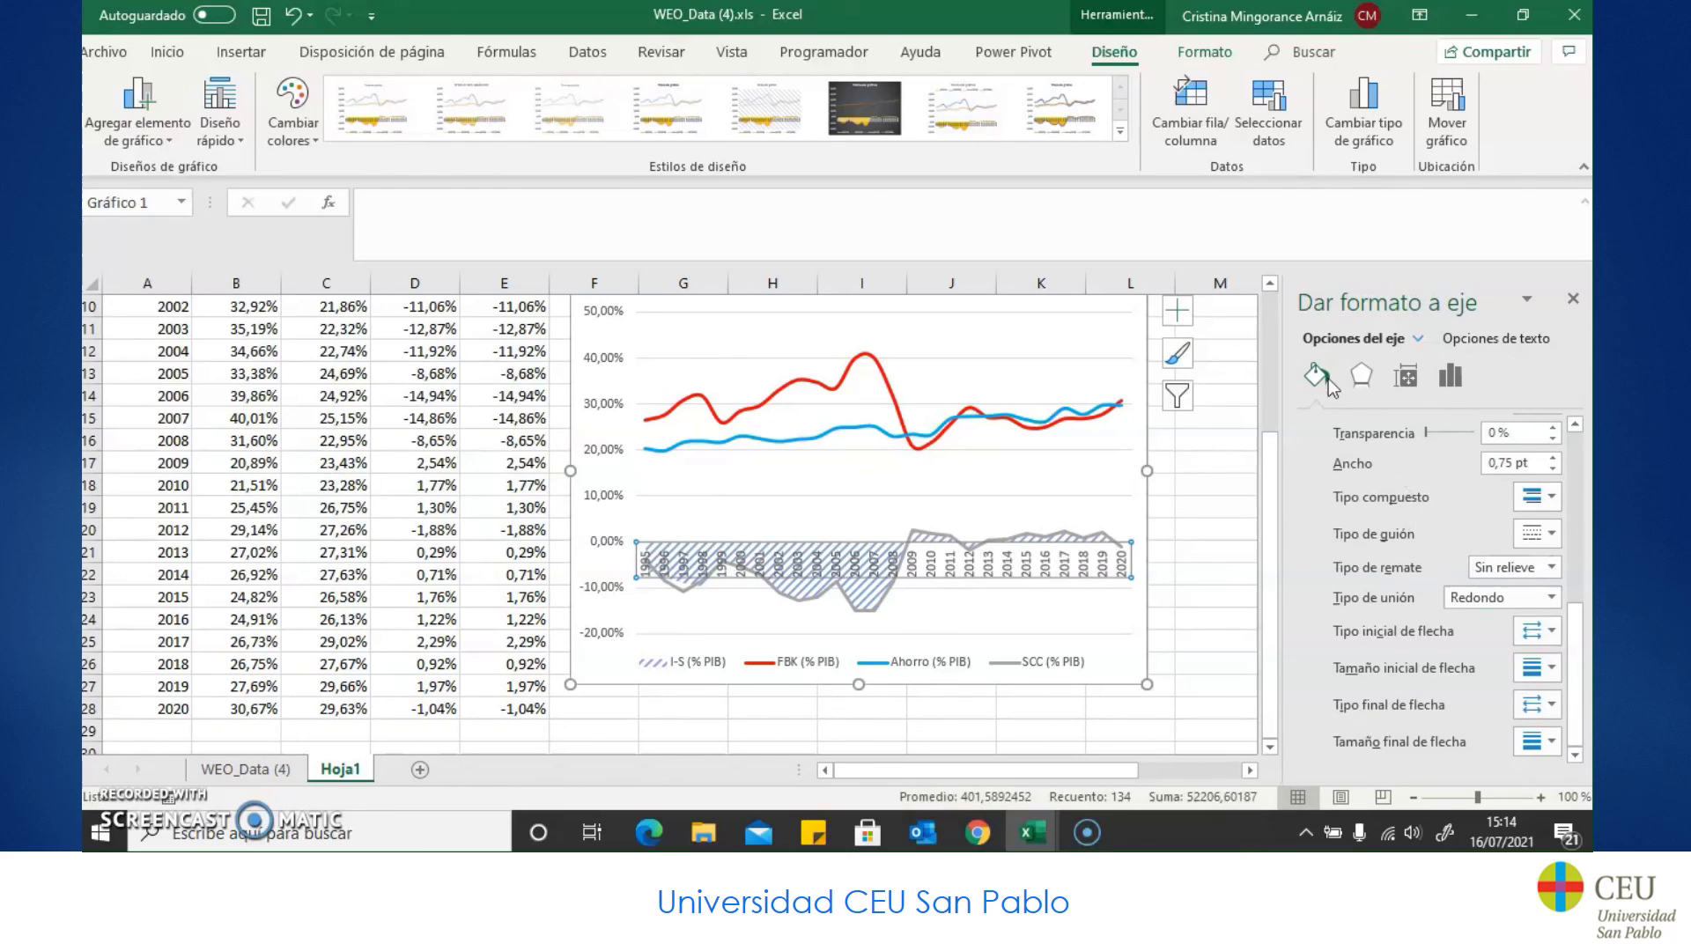
click(1447, 382)
click(1357, 483)
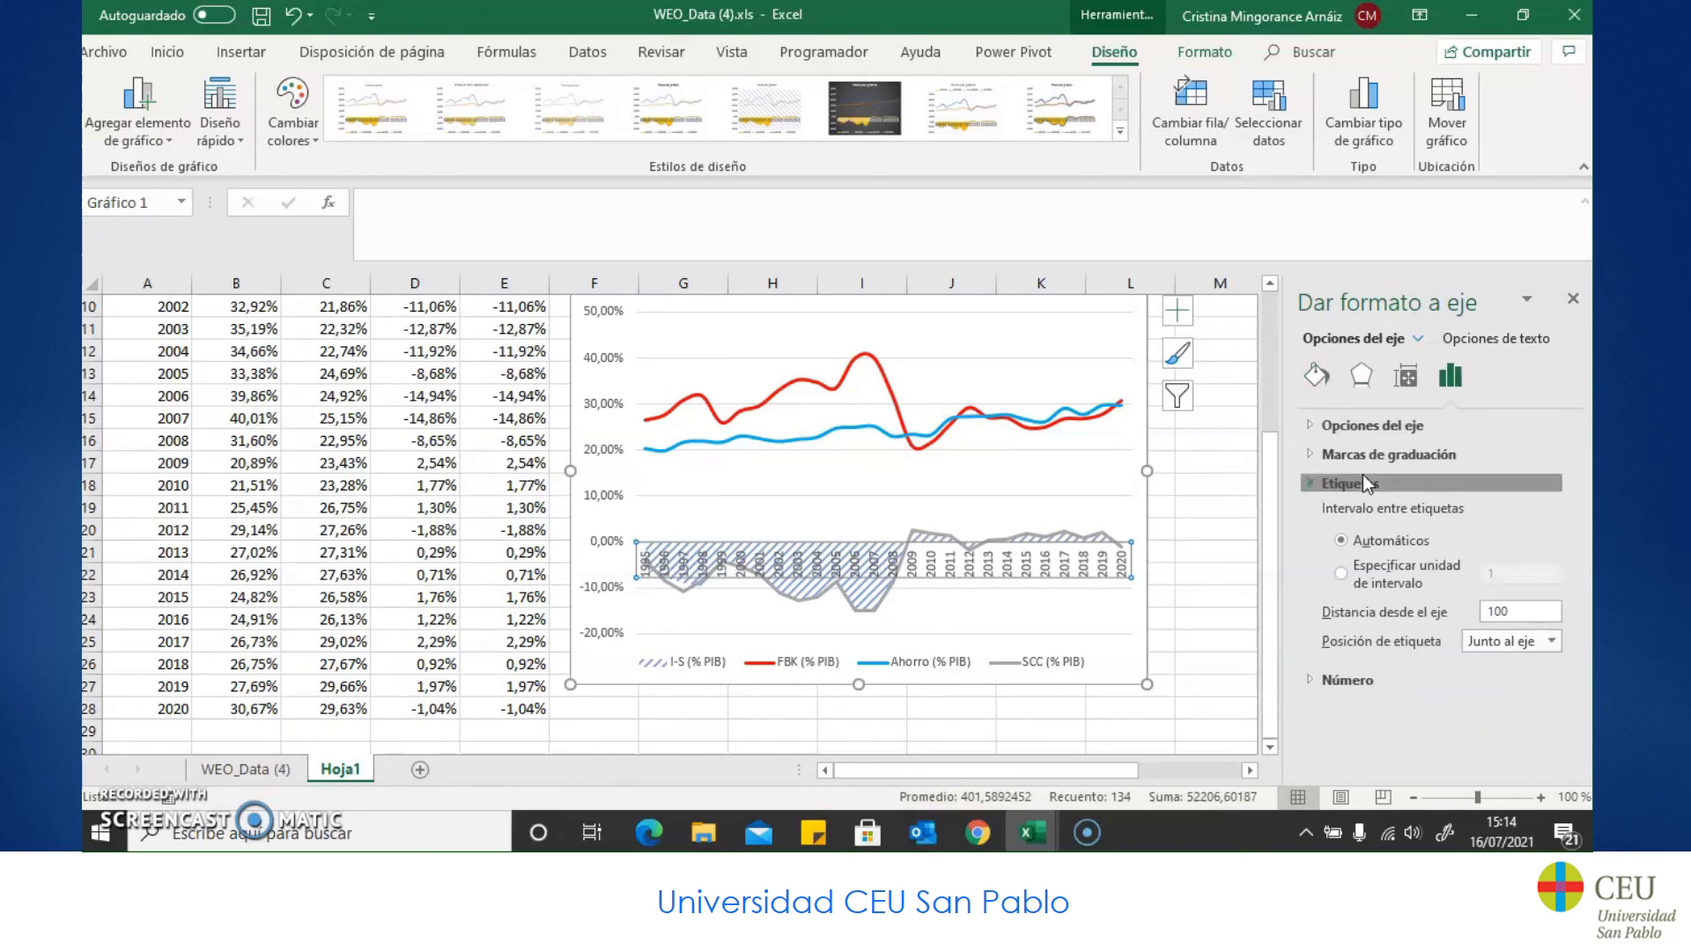
click(1552, 641)
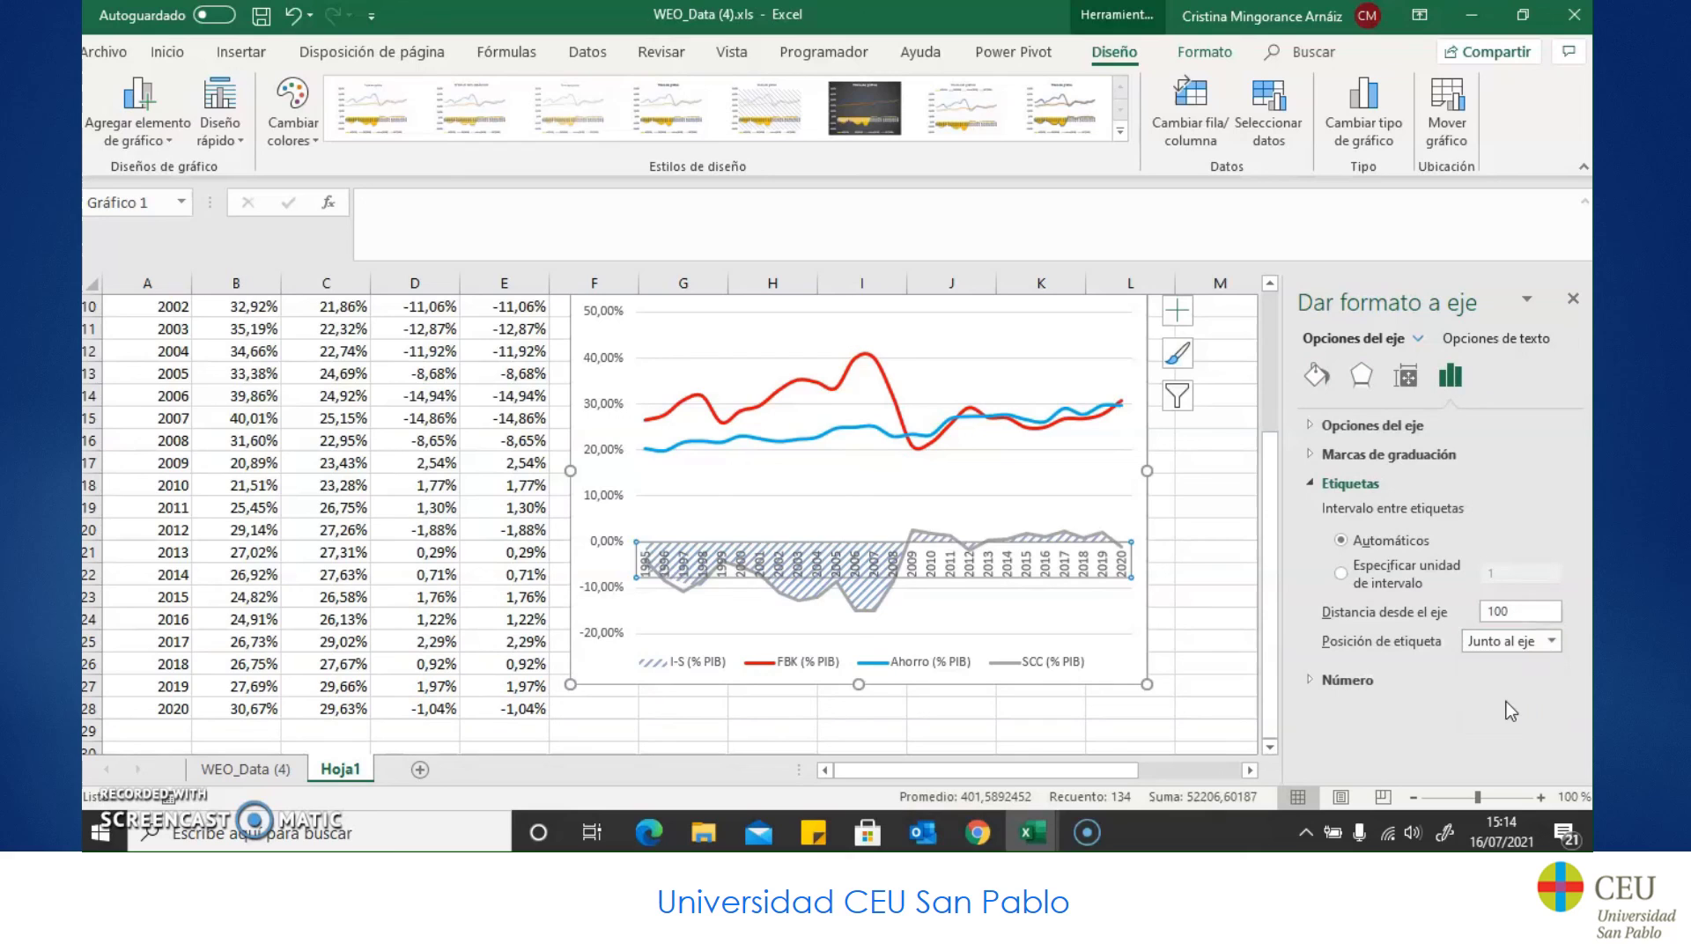
click(1510, 709)
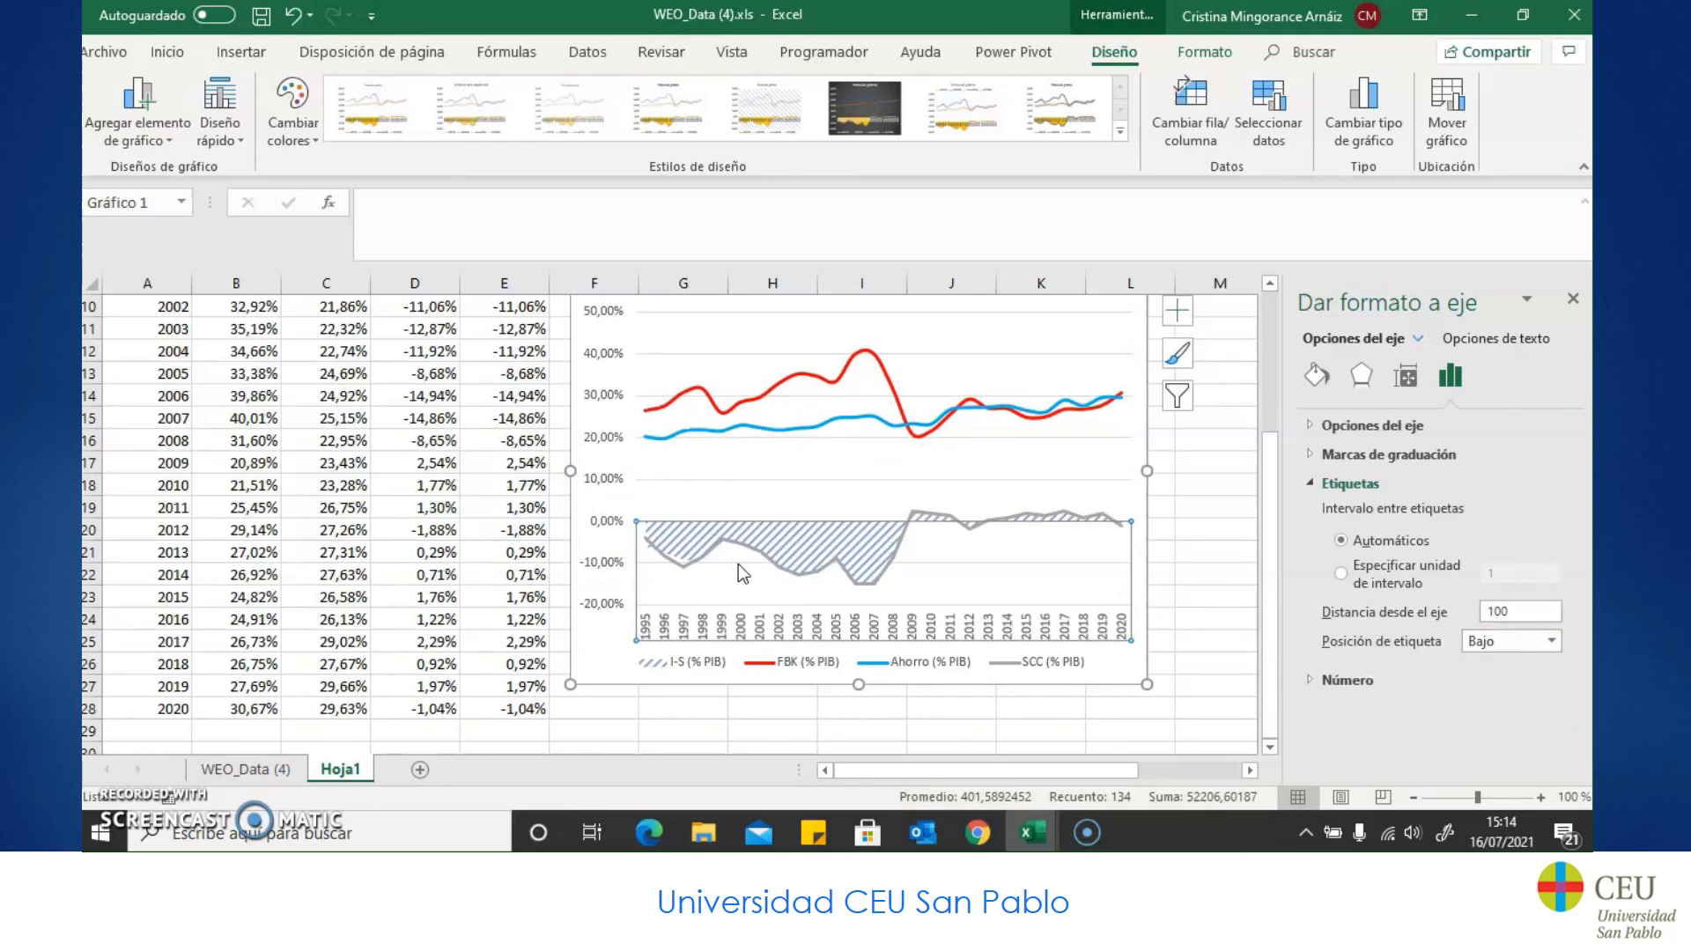
Step: Format the SCC (% PIB) series in the chart as a purple smoothed line
click(710, 550)
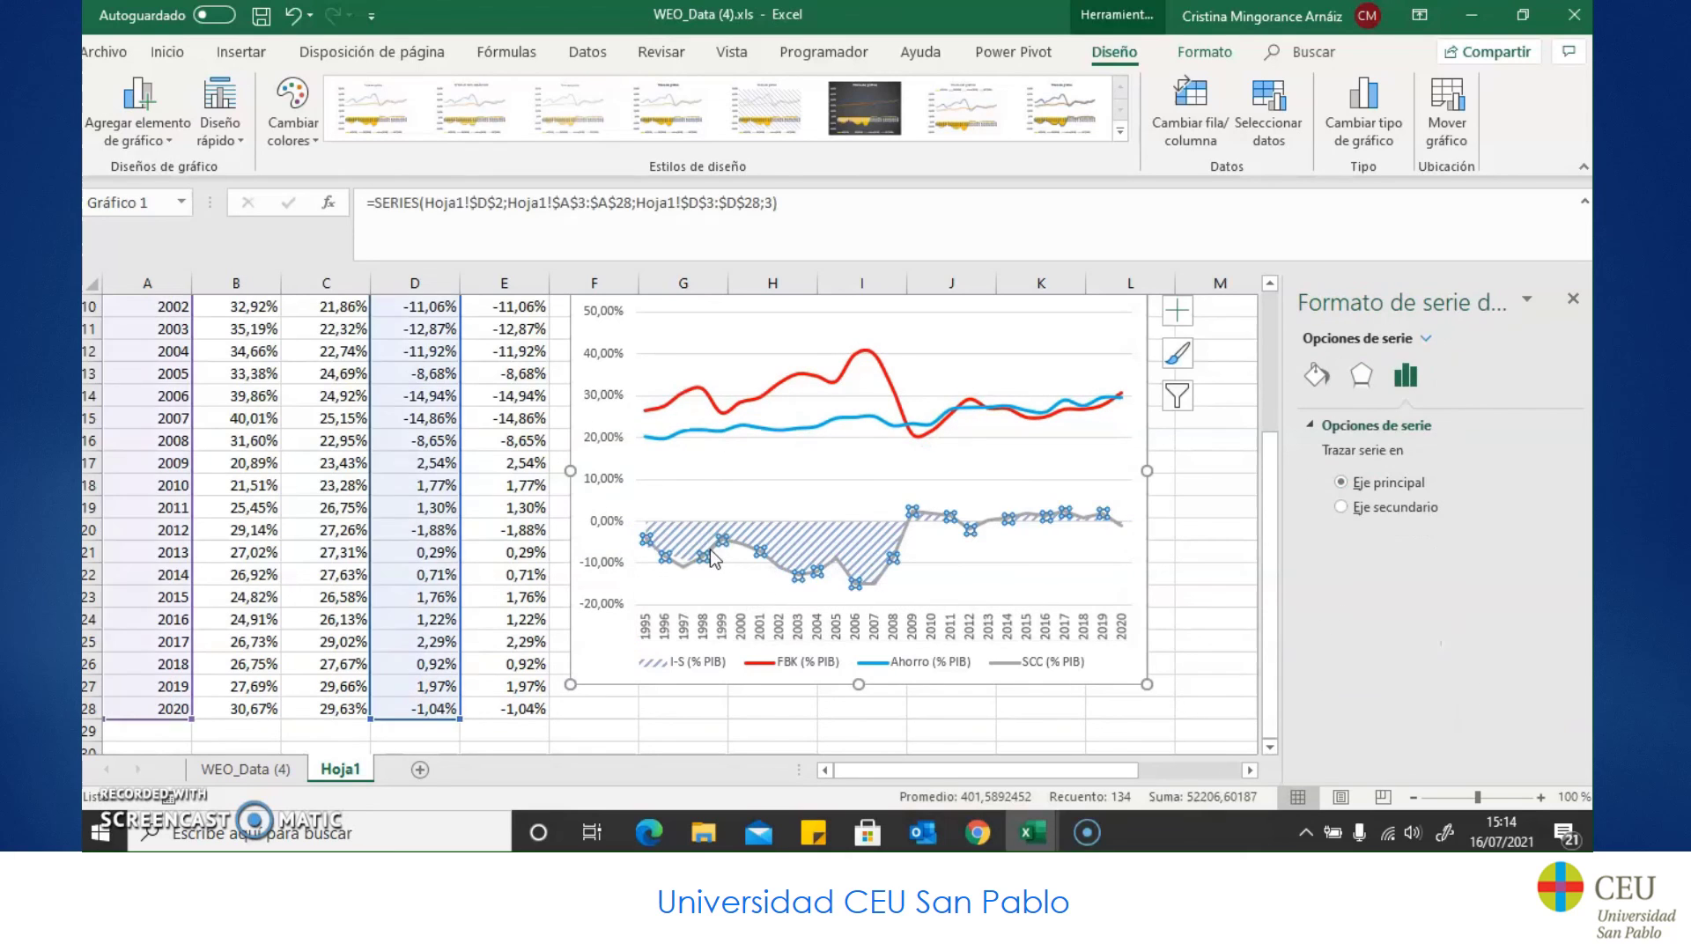
scroll(376, 453, up, 3)
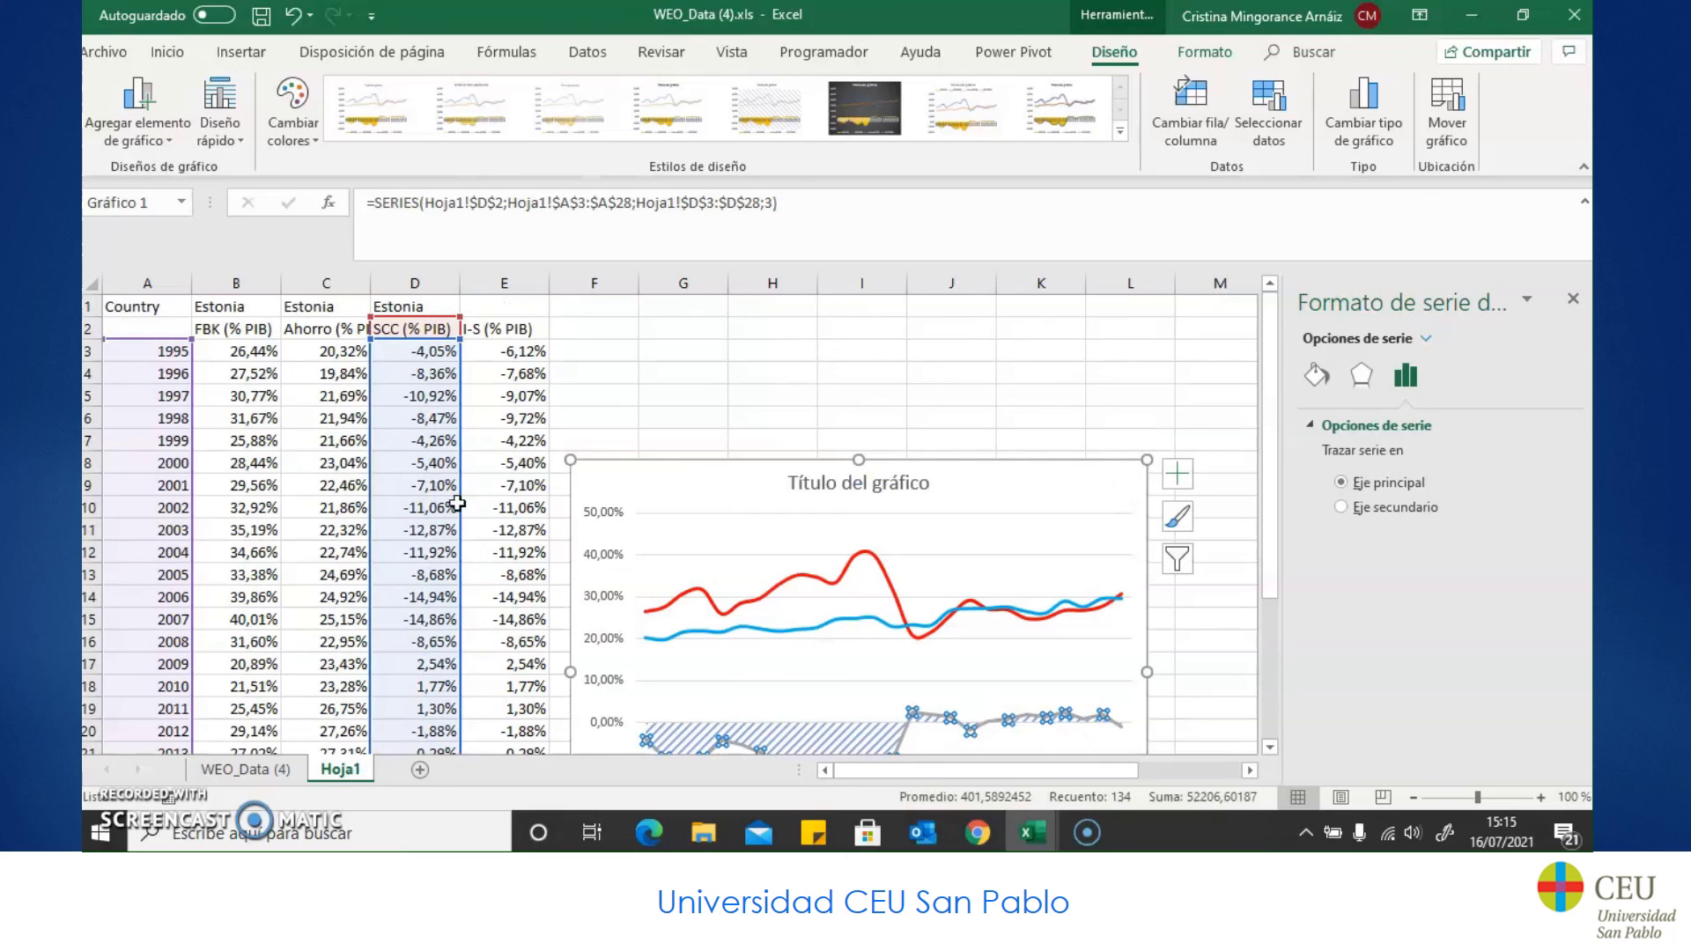
scroll(427, 503, down, 2)
click(1317, 376)
scroll(1542, 581, down, 2)
click(1551, 501)
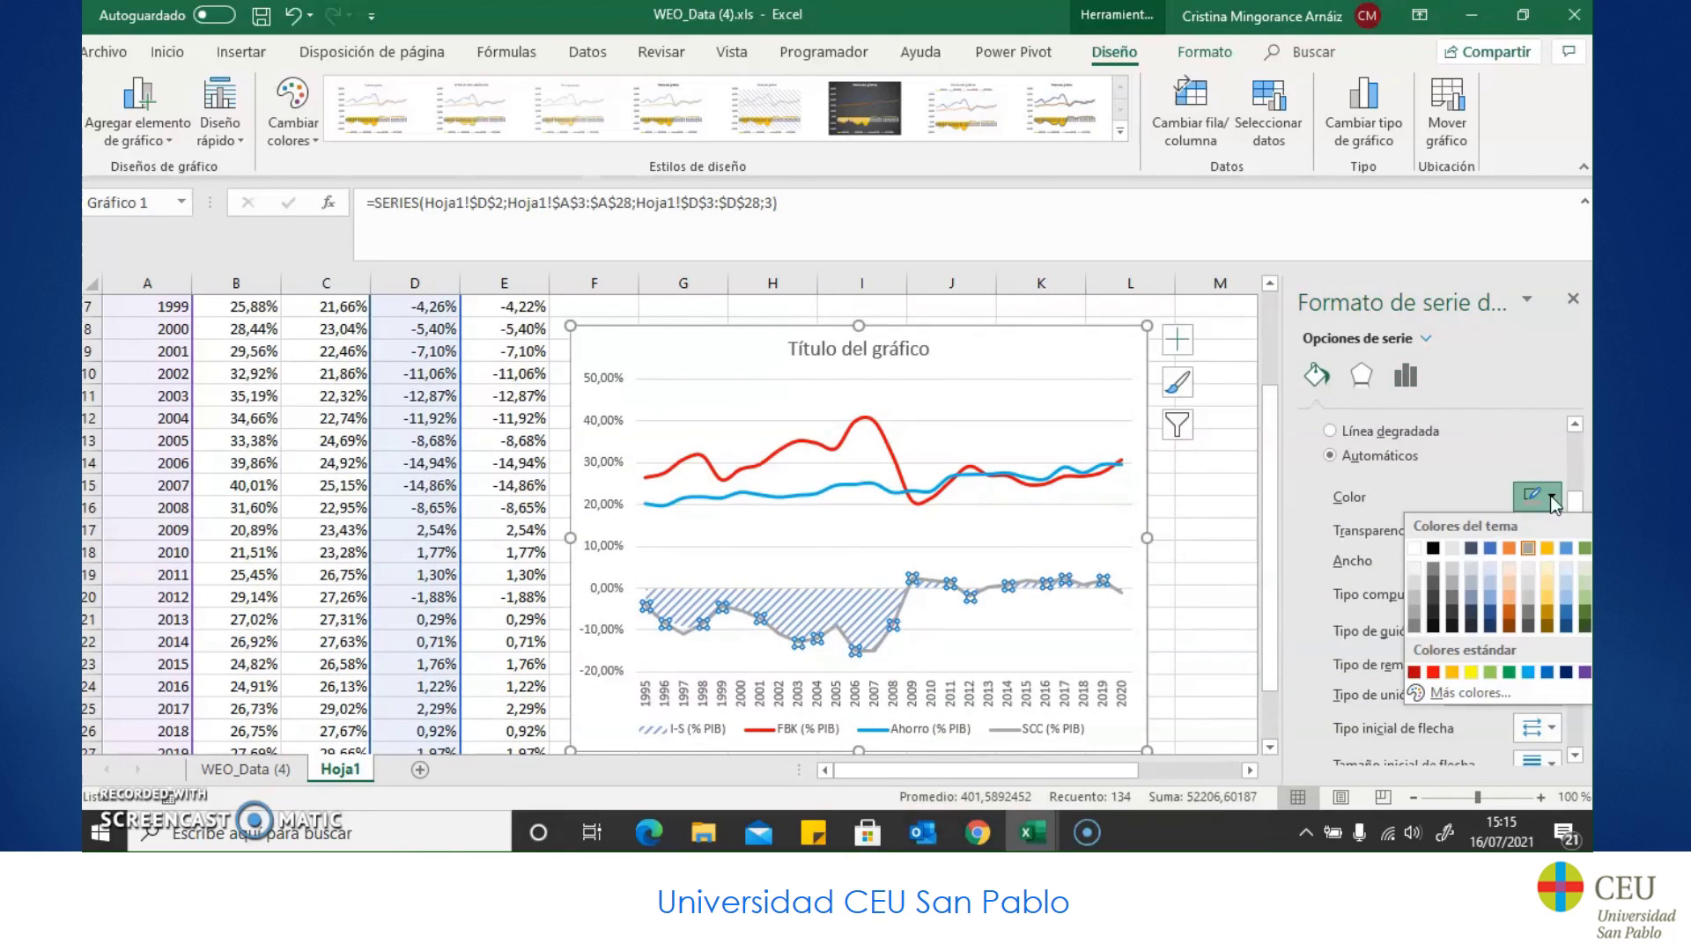
click(1583, 675)
scroll(1409, 740, down, 3)
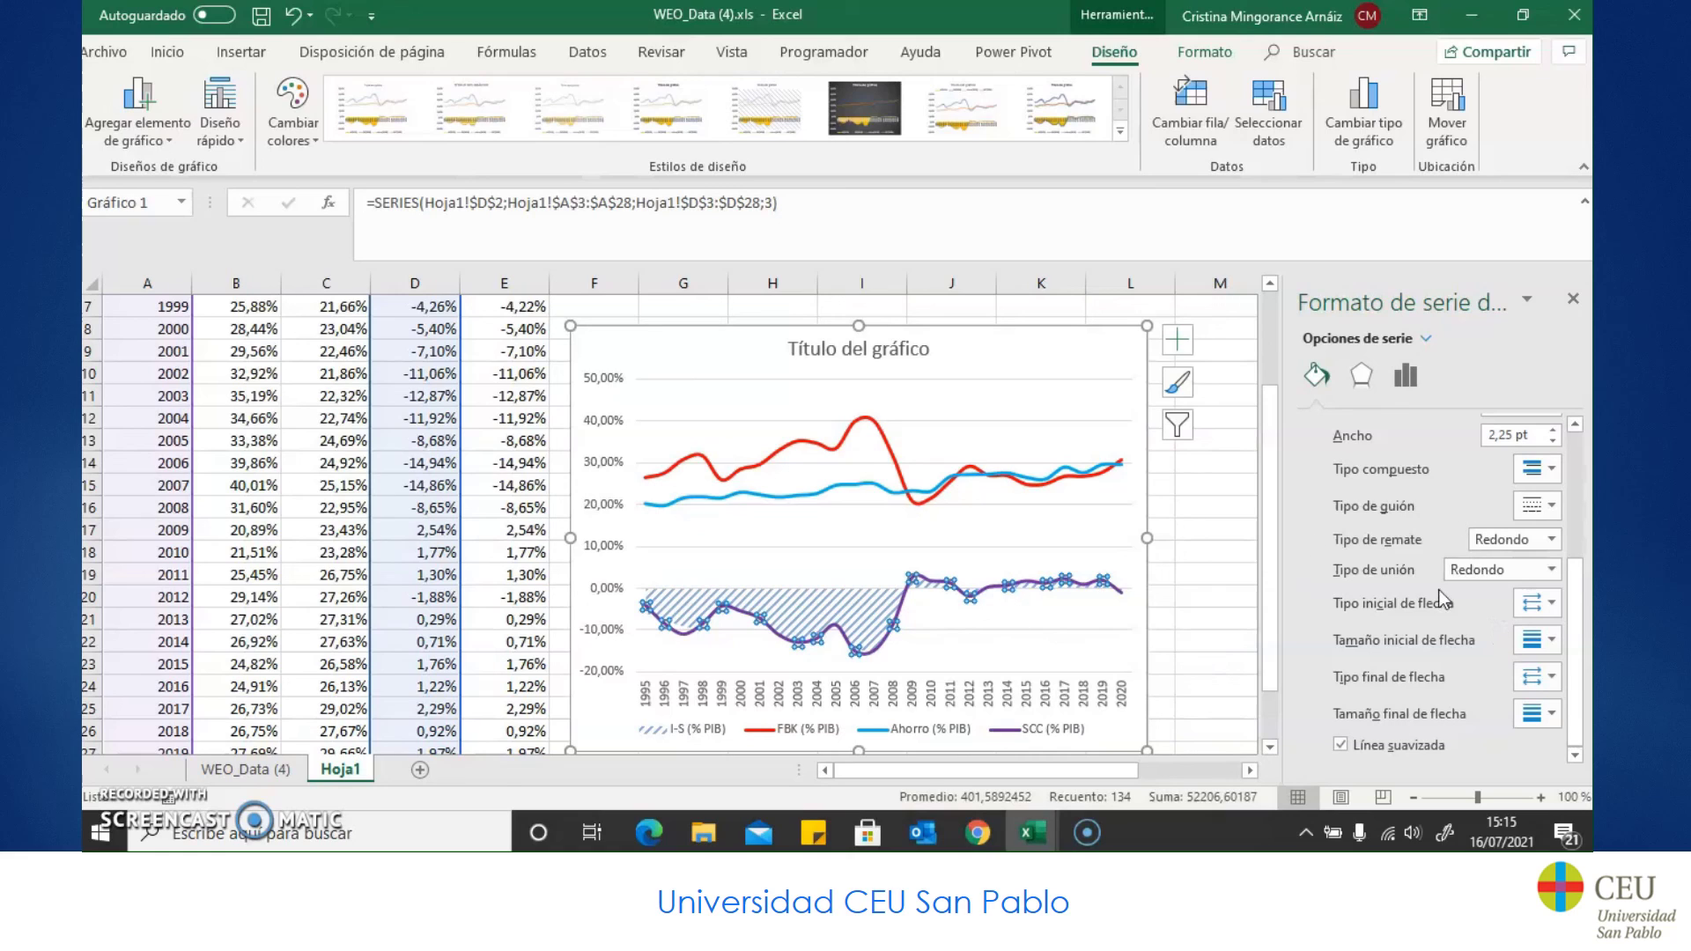
Step: Plot both the SCC (% PIB) and I-S (% PIB) series on the secondary axis and close the formatting pane
click(1406, 376)
click(1395, 515)
key(Down)
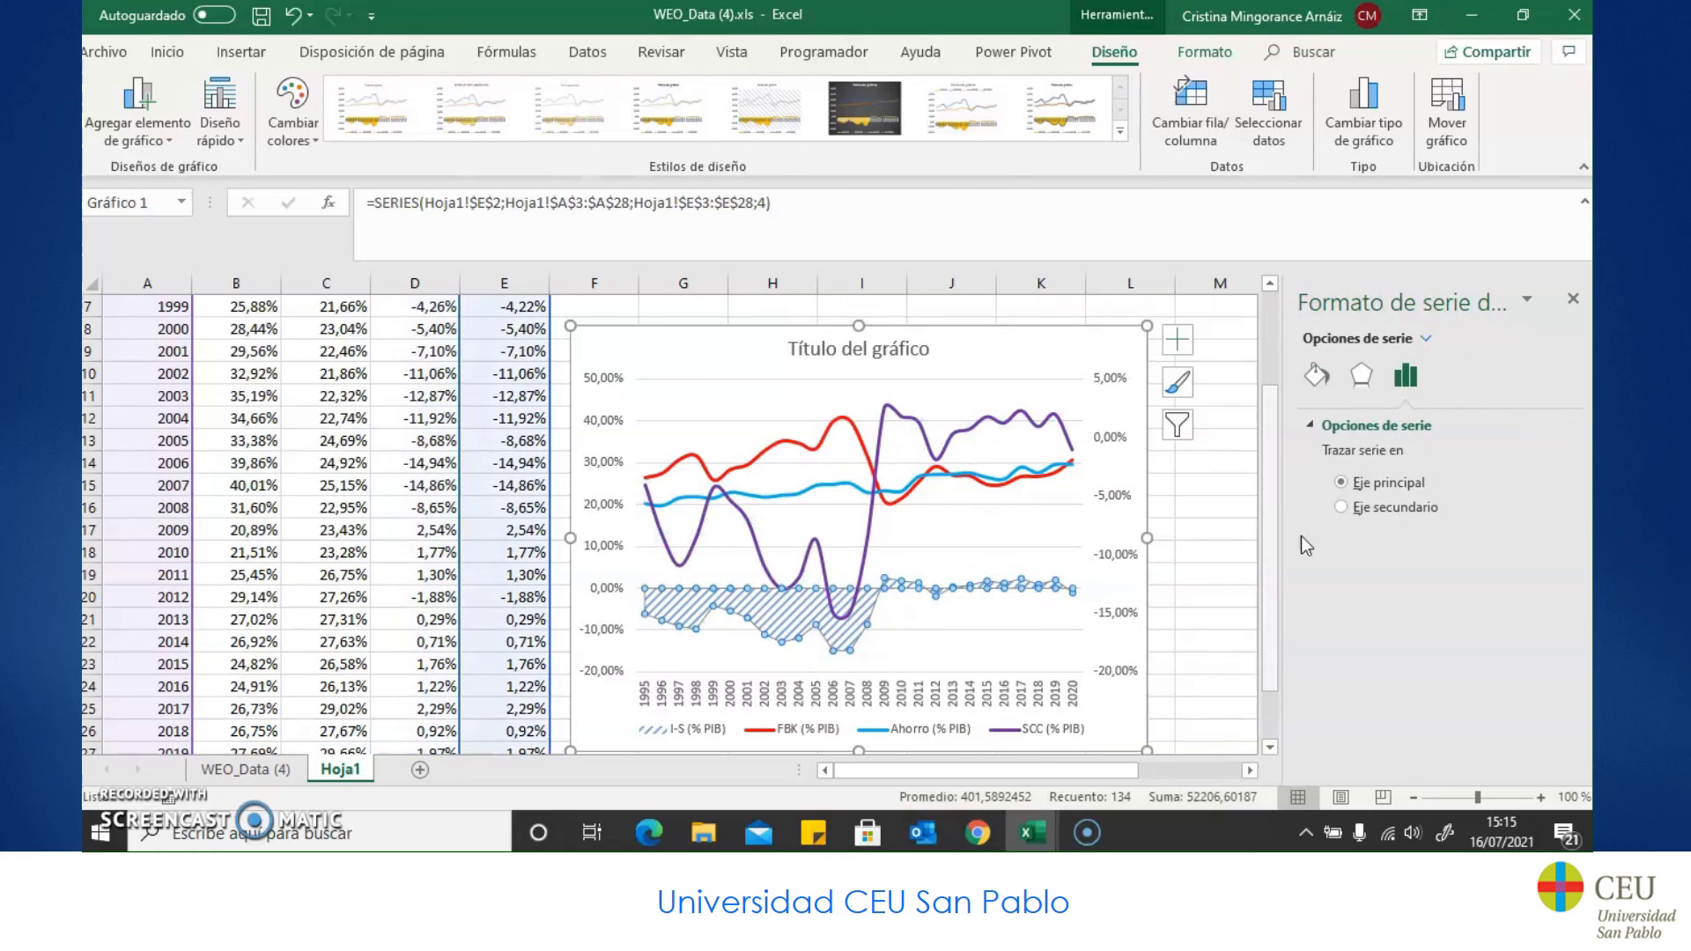
click(1380, 518)
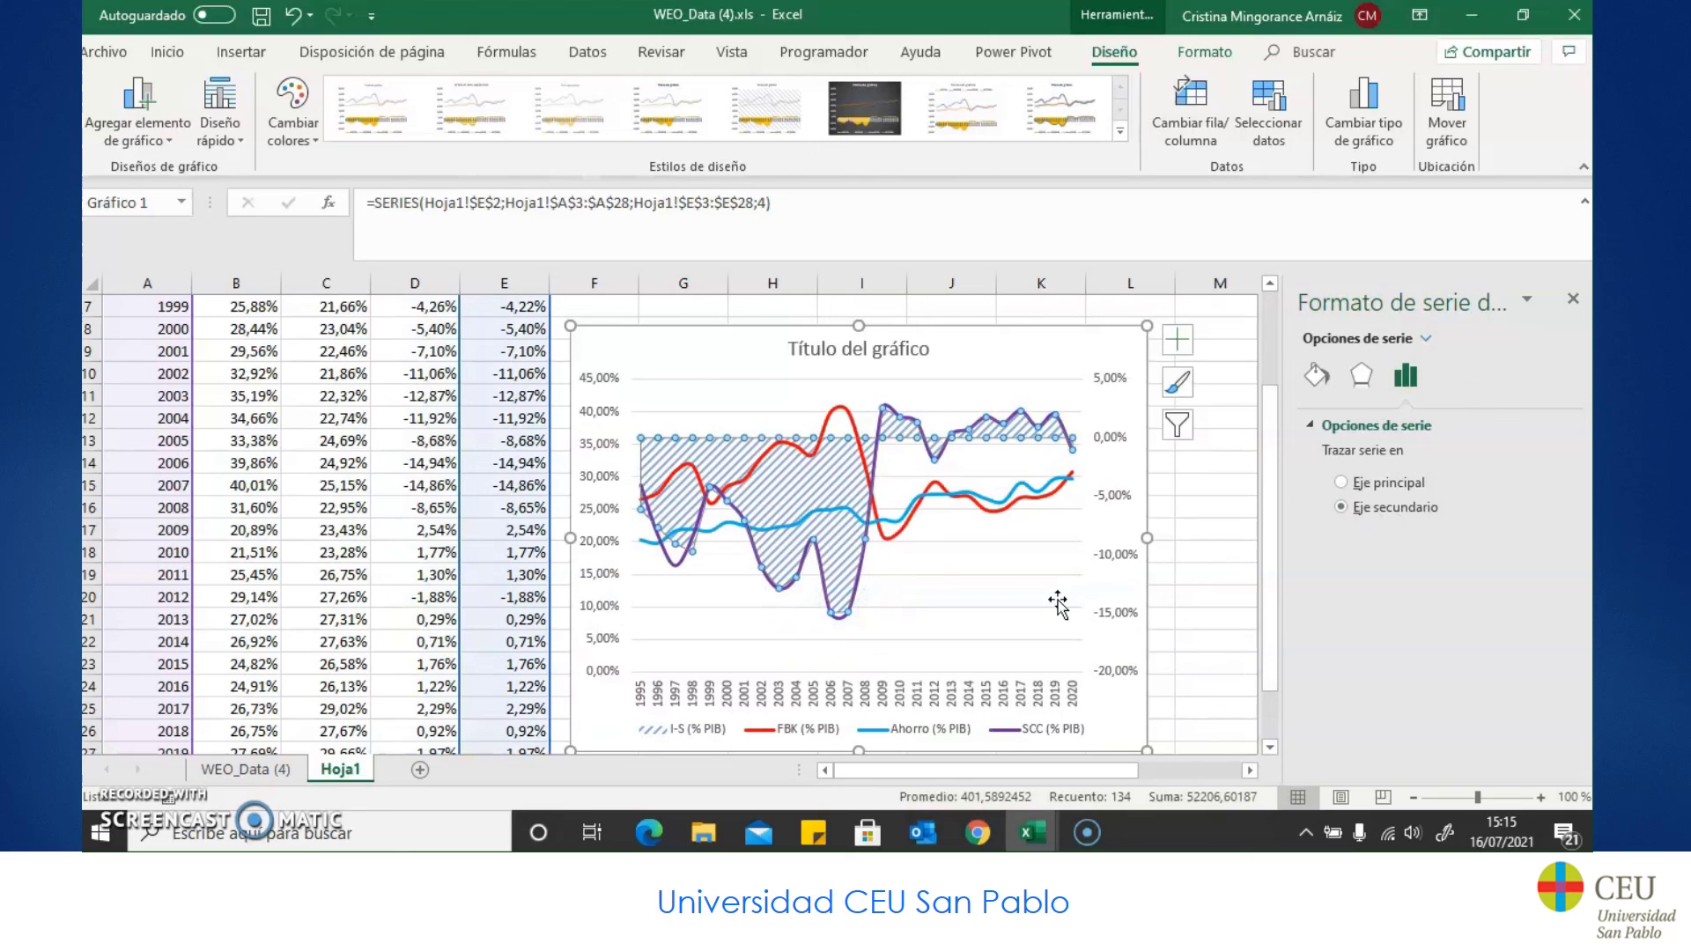
click(1573, 300)
click(1229, 529)
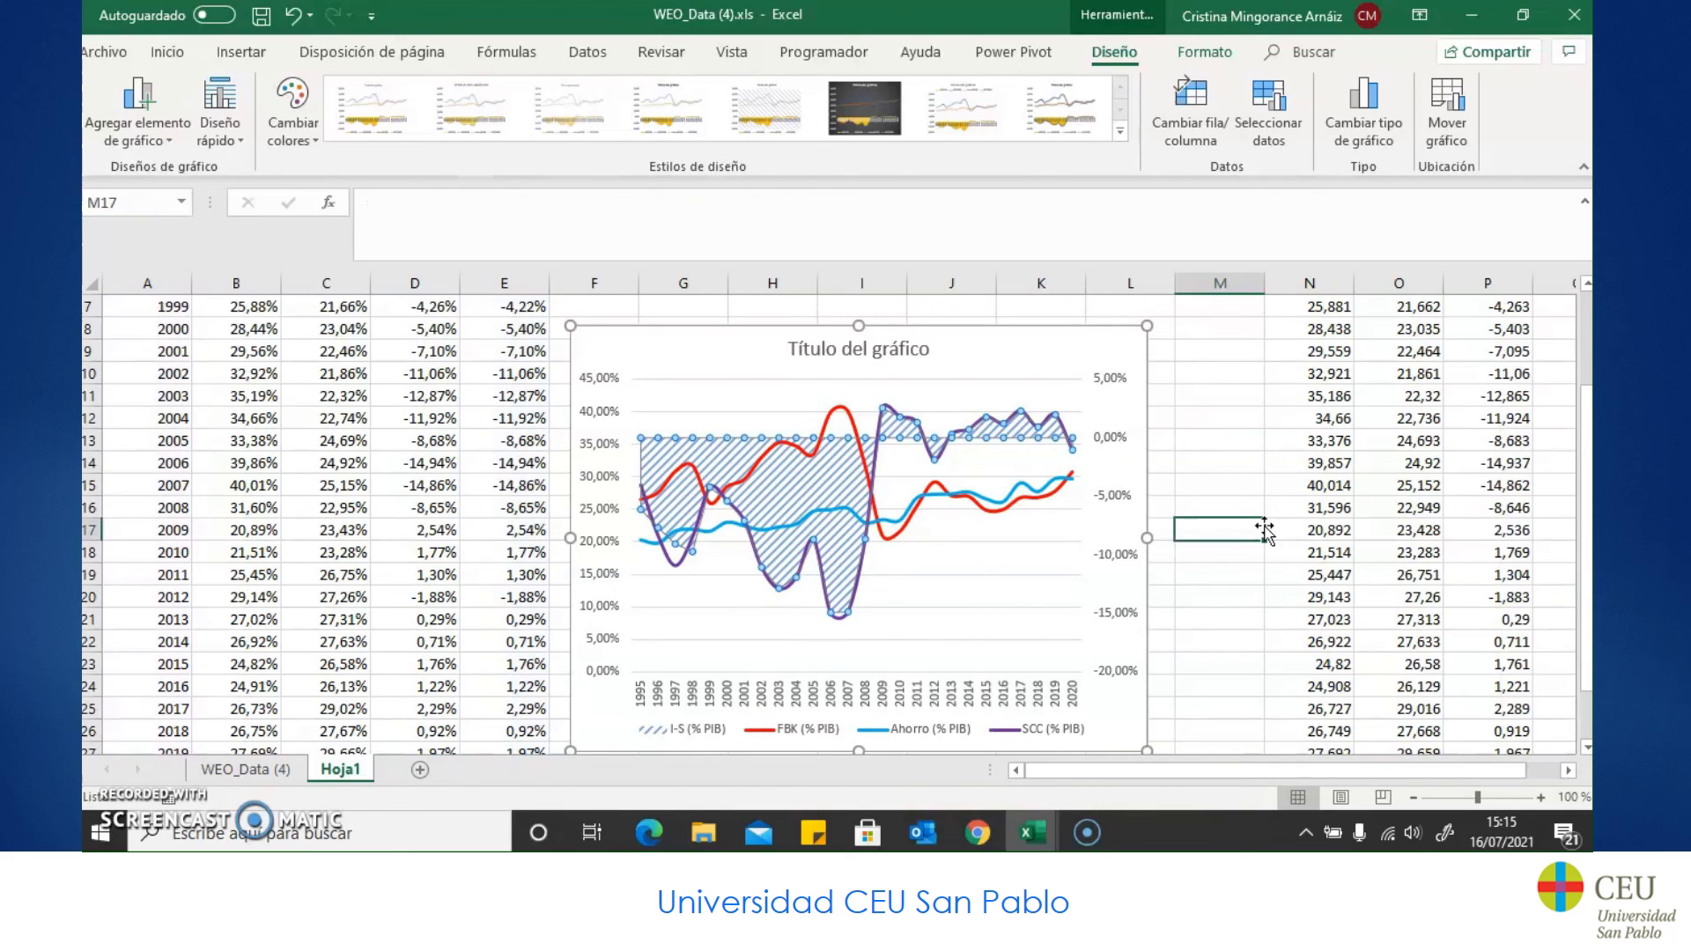